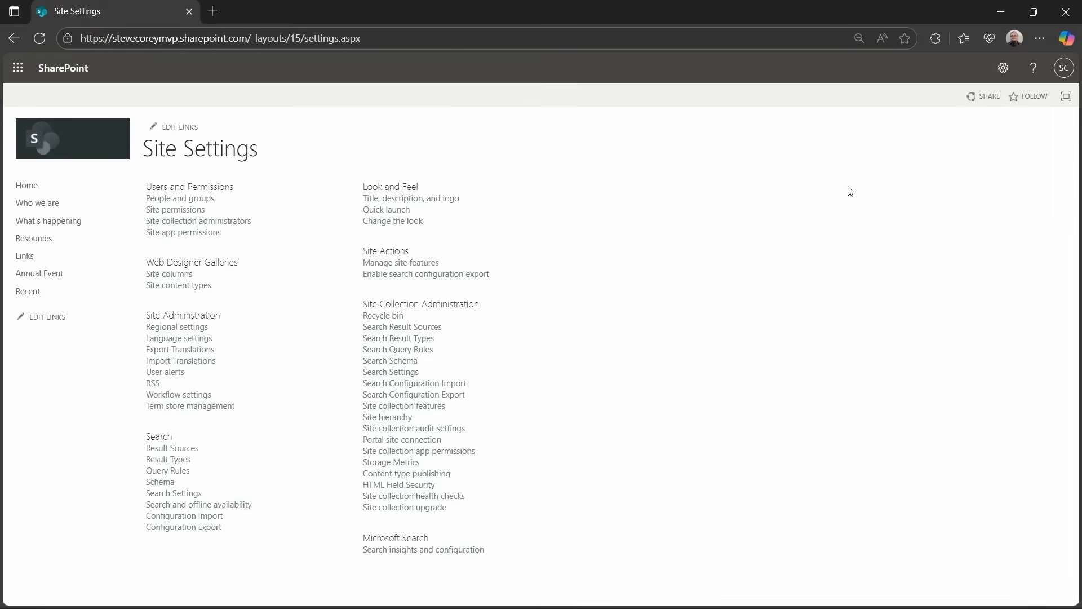
- Start a new content type in the site's content type gallery and name it Copilot Prompt
left_click(204, 287)
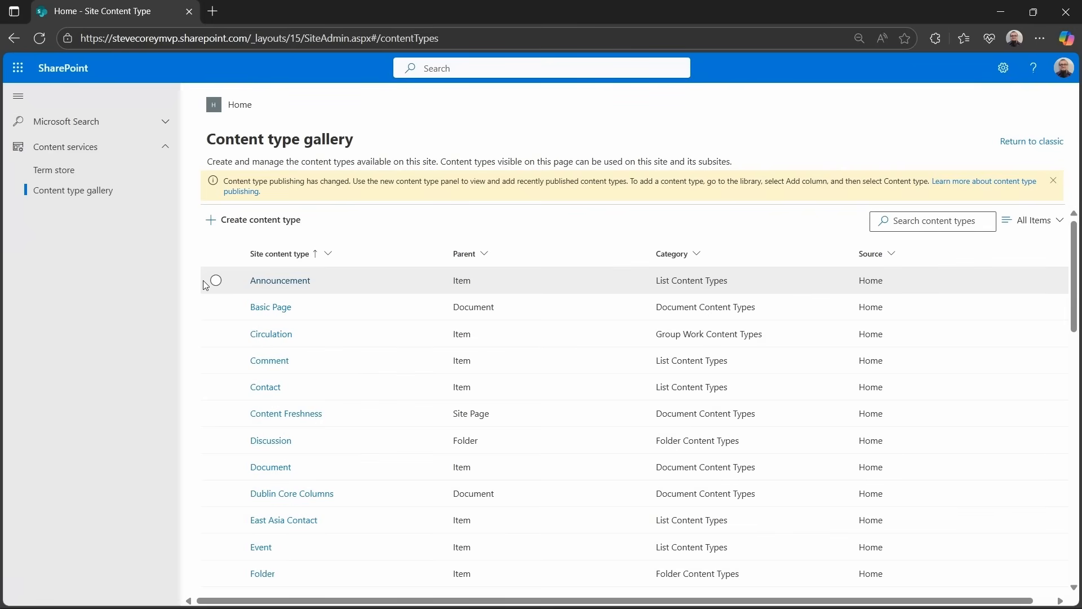
left_click(216, 219)
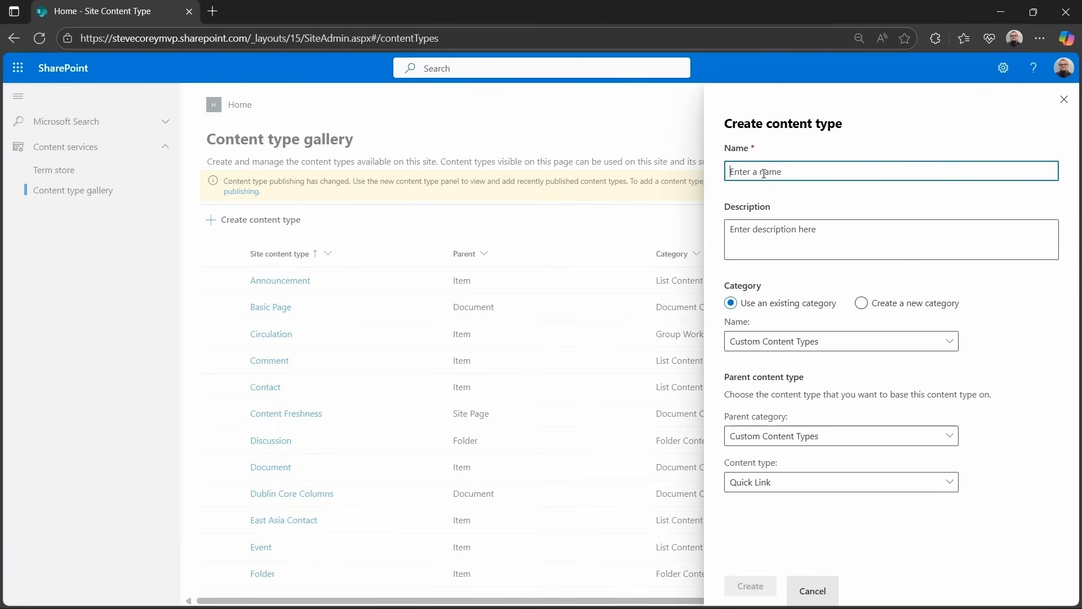
type("Prompt")
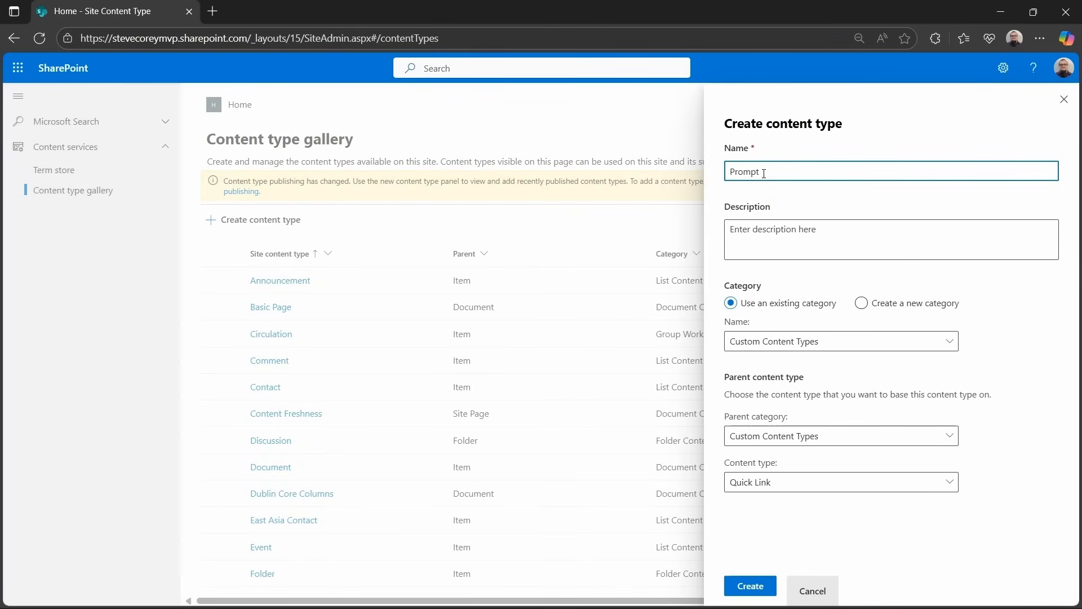
type("Copilot")
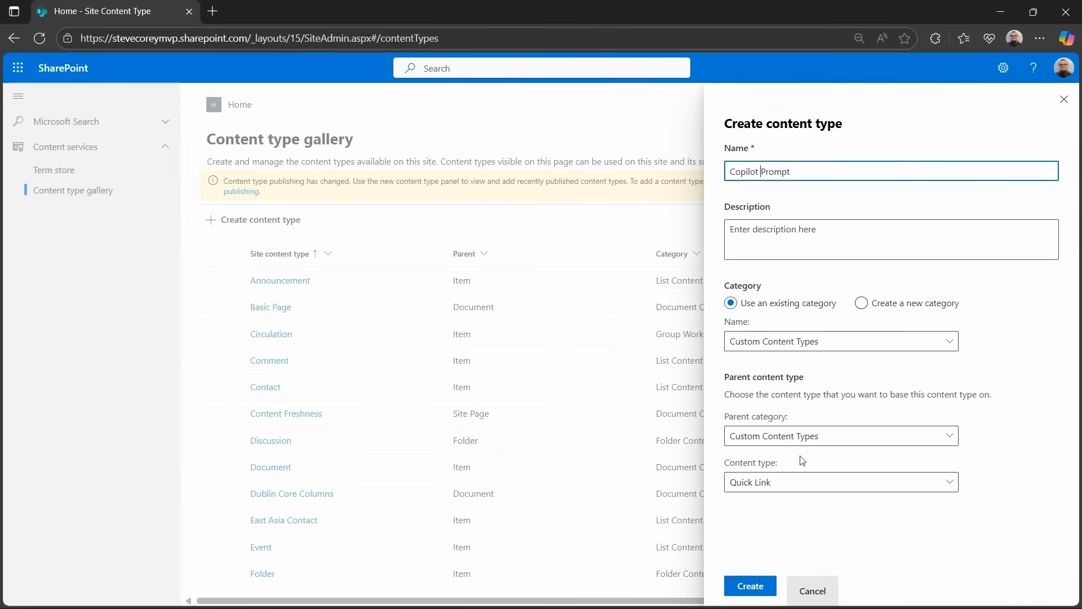
- Base the content type on Item from the List Content Types parent category and create it
left_click(791, 441)
left_click(788, 397)
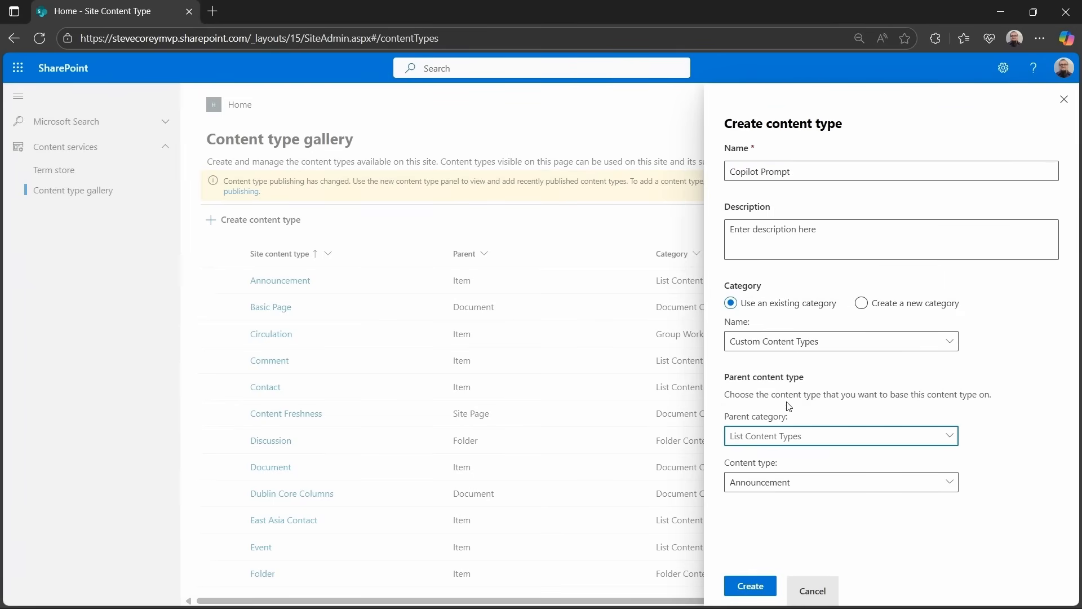
left_click(810, 484)
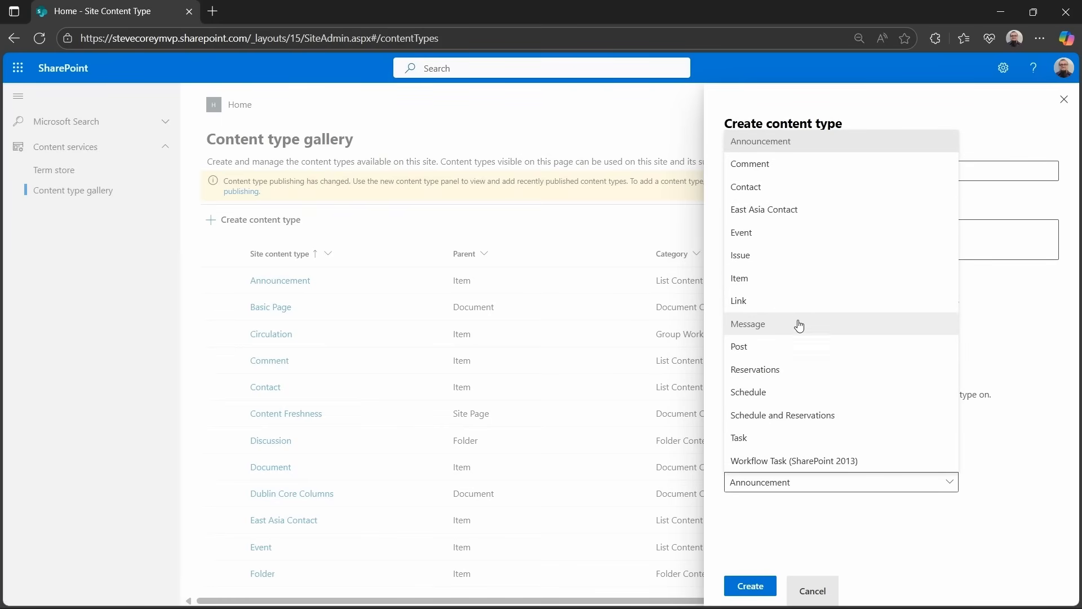
left_click(798, 300)
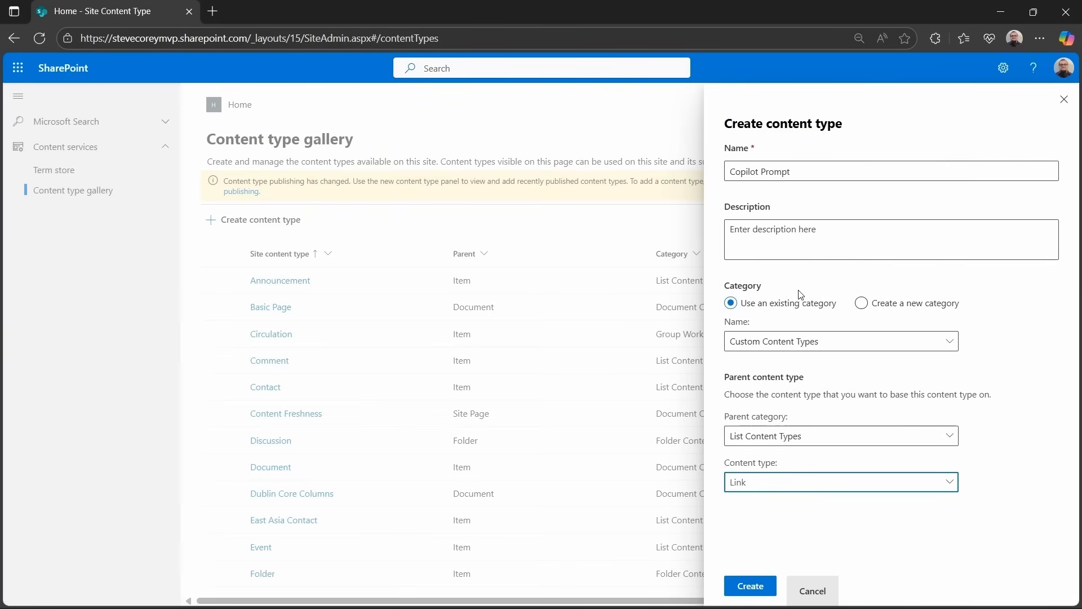
left_click(802, 482)
left_click(786, 285)
left_click(750, 583)
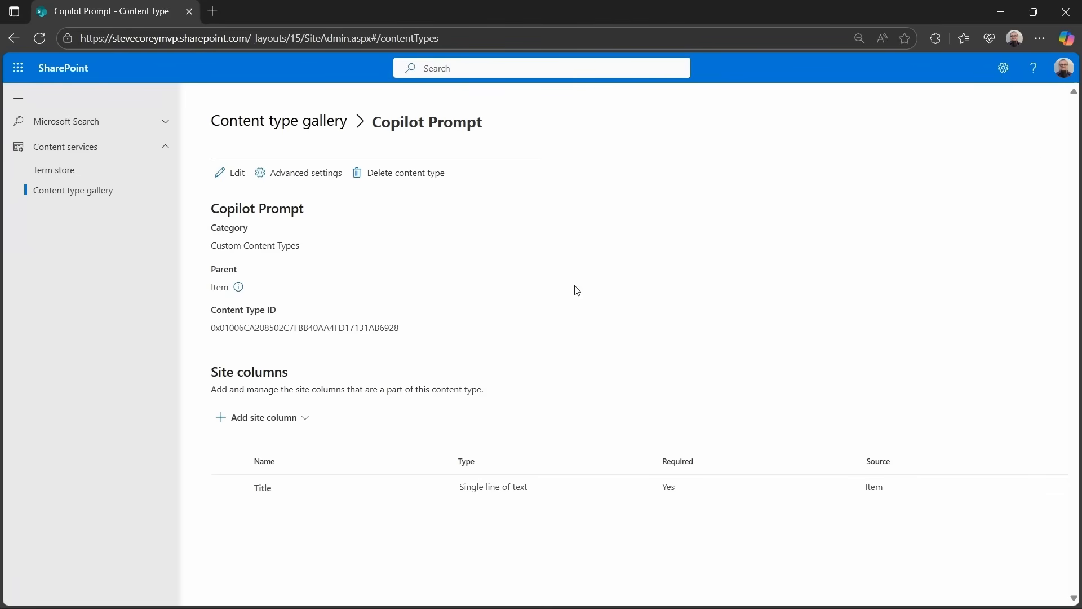
- Start a new site column for the content type, named Prompt, with the type Multiple lines of text
left_click(286, 416)
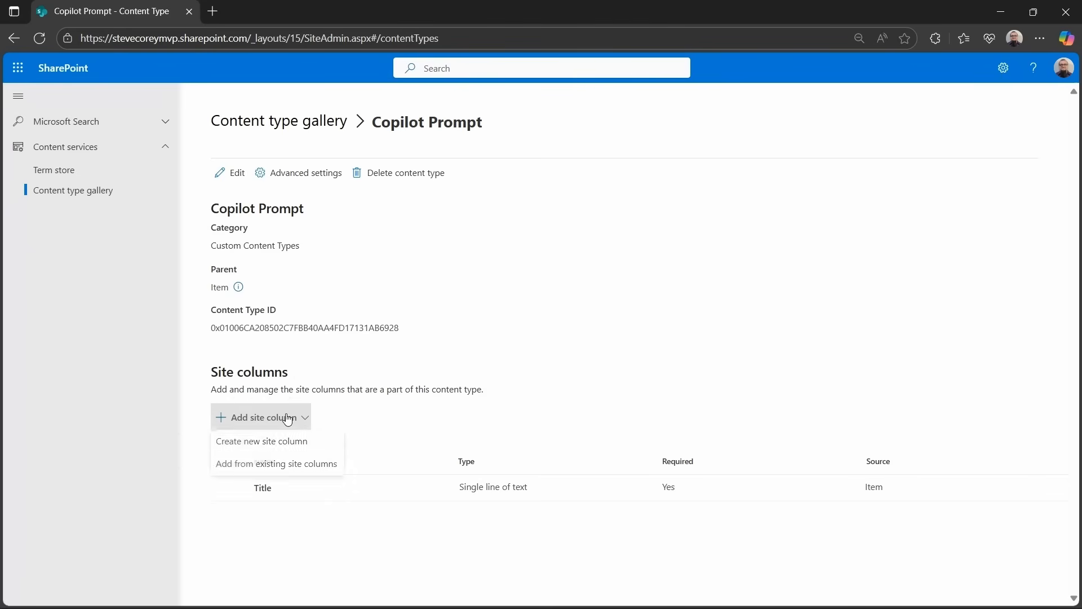
left_click(330, 451)
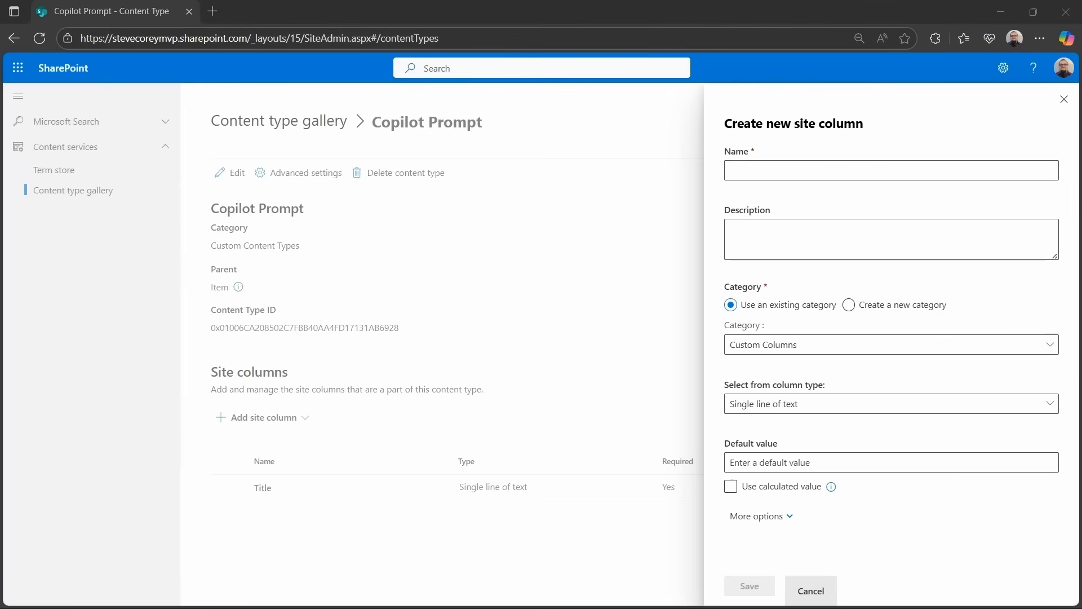
left_click(832, 171)
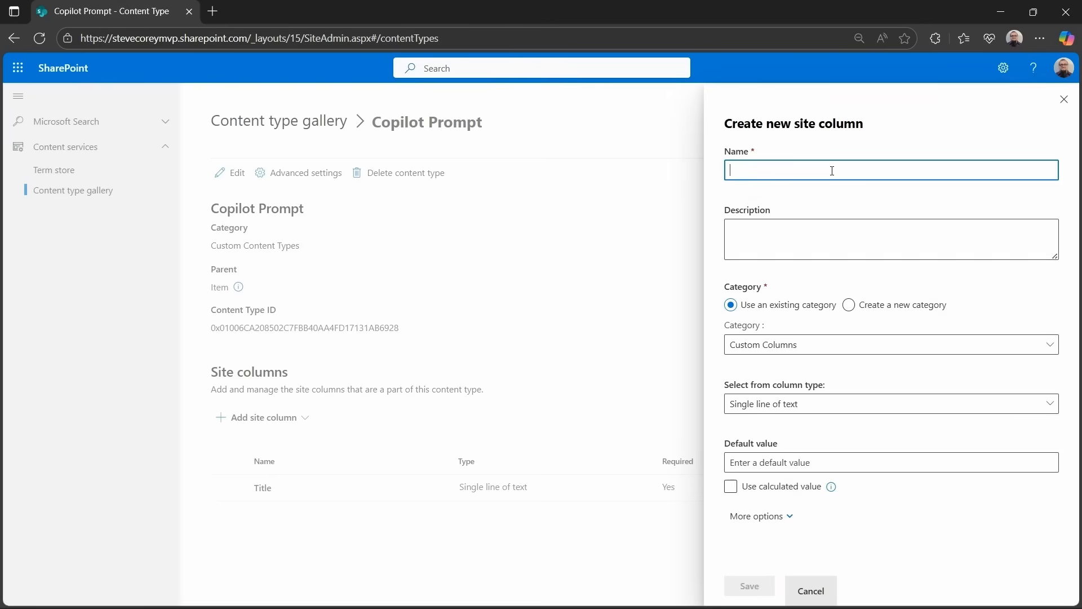
type("Prompt")
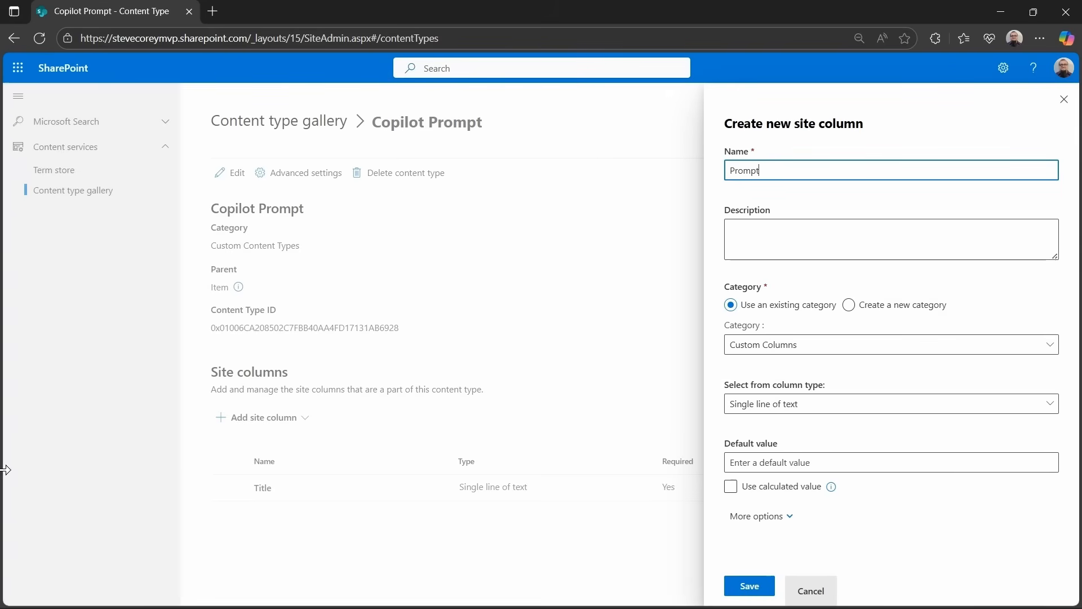
left_click(795, 410)
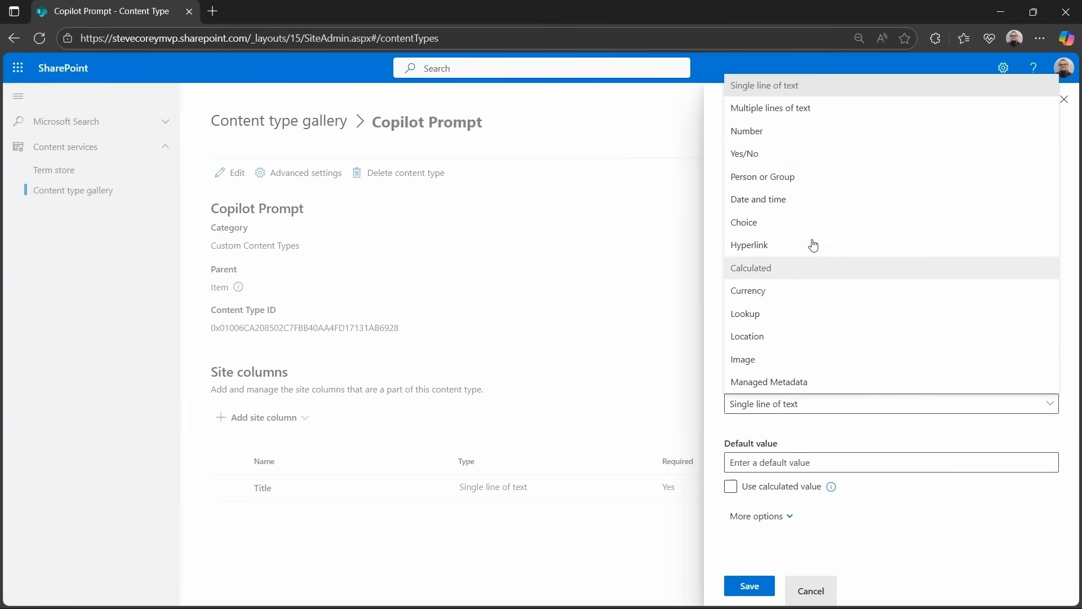
left_click(821, 106)
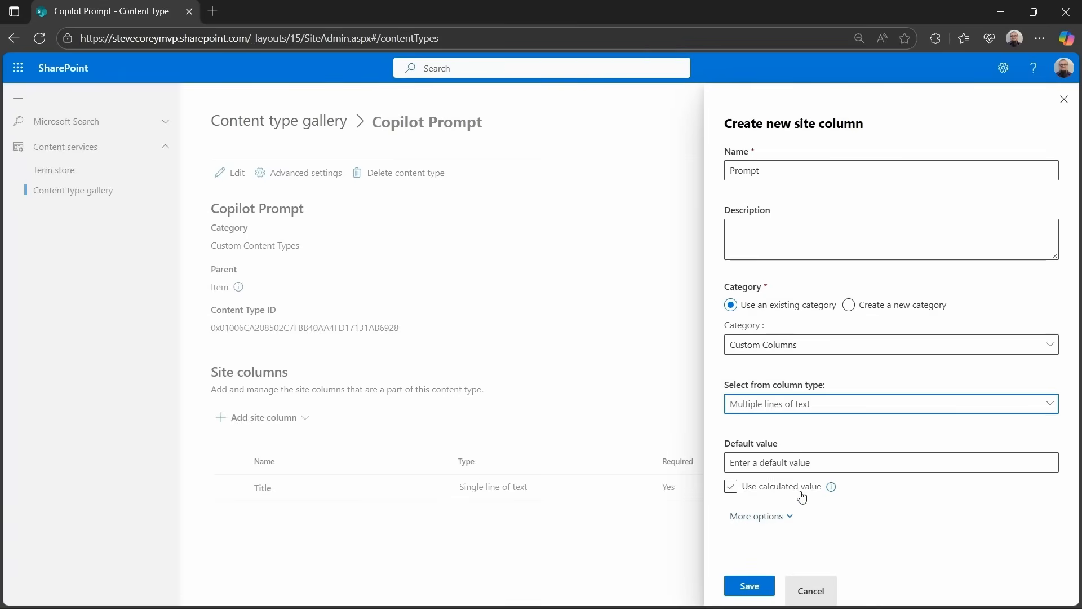
- Require that the Prompt column contains information and save the column
left_click(761, 515)
scroll(772, 499, "down", 3)
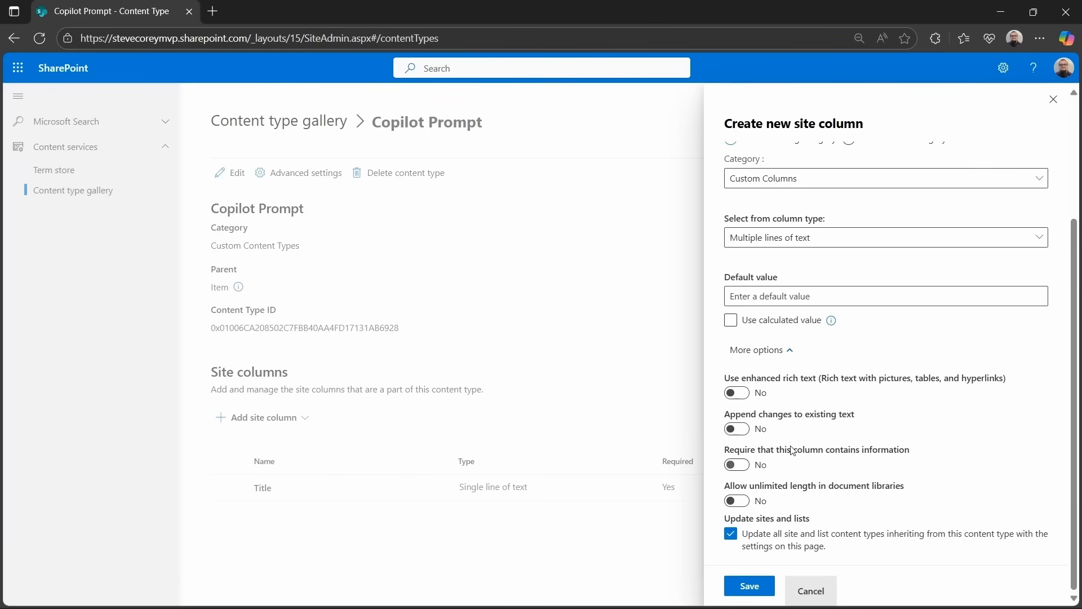
left_click(734, 465)
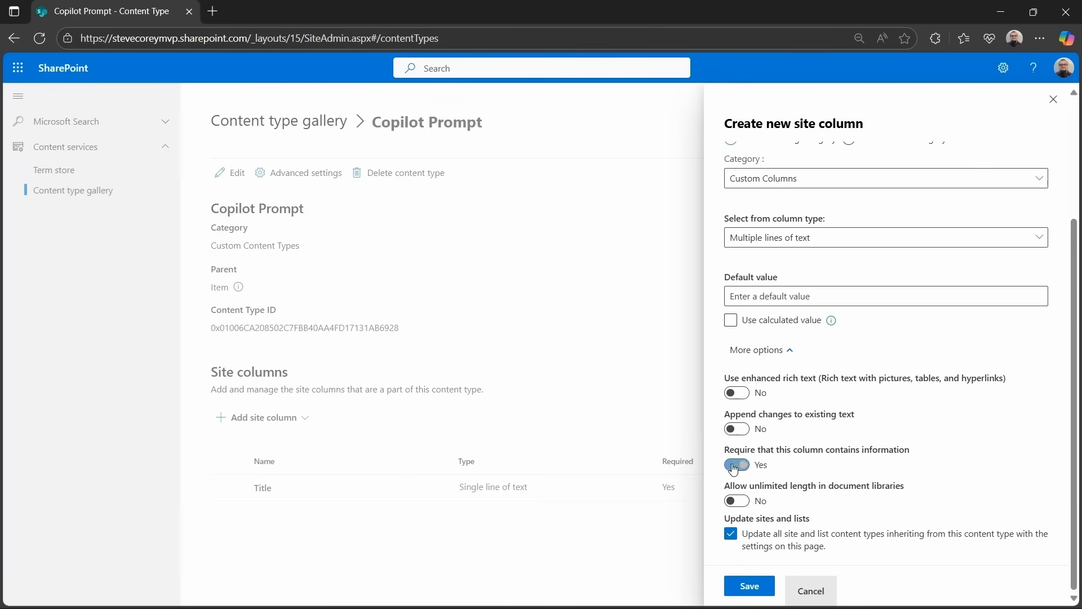
left_click(744, 588)
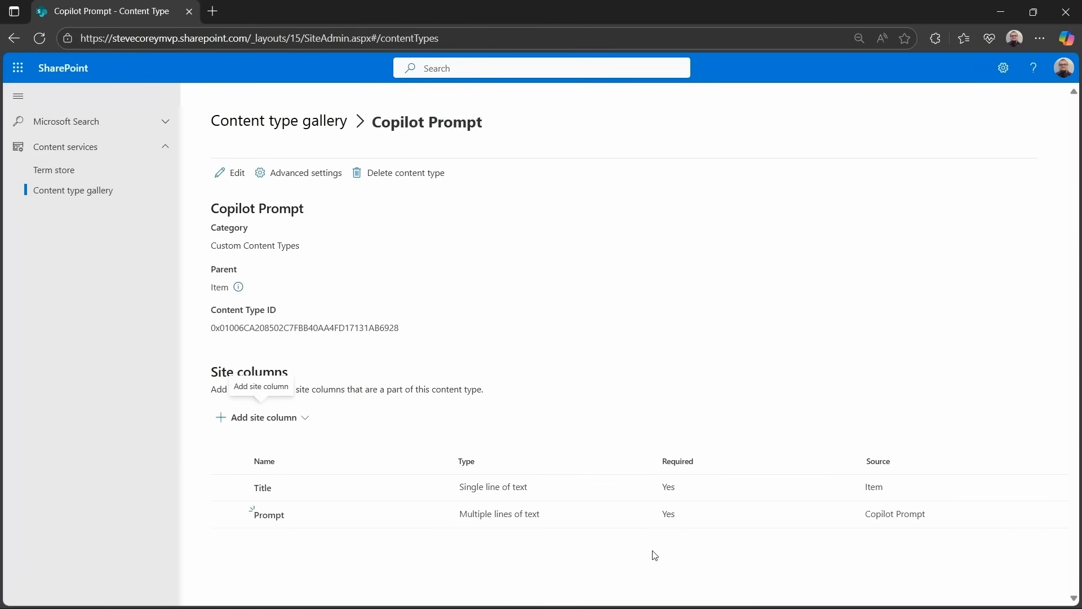
- Start another new site column named PromptCategory with the column type Choice
left_click(212, 422)
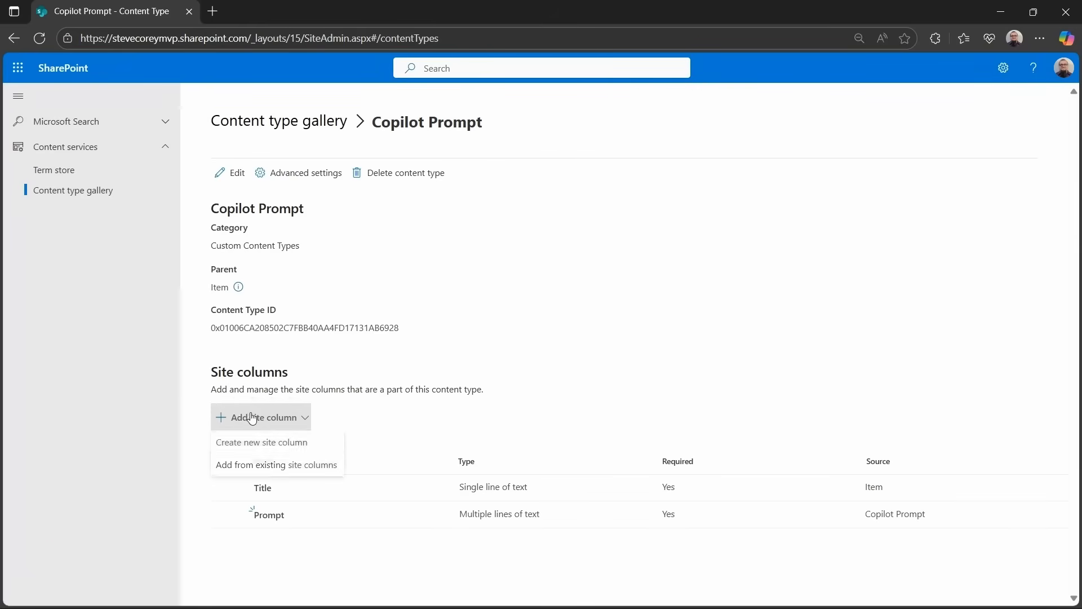
left_click(294, 443)
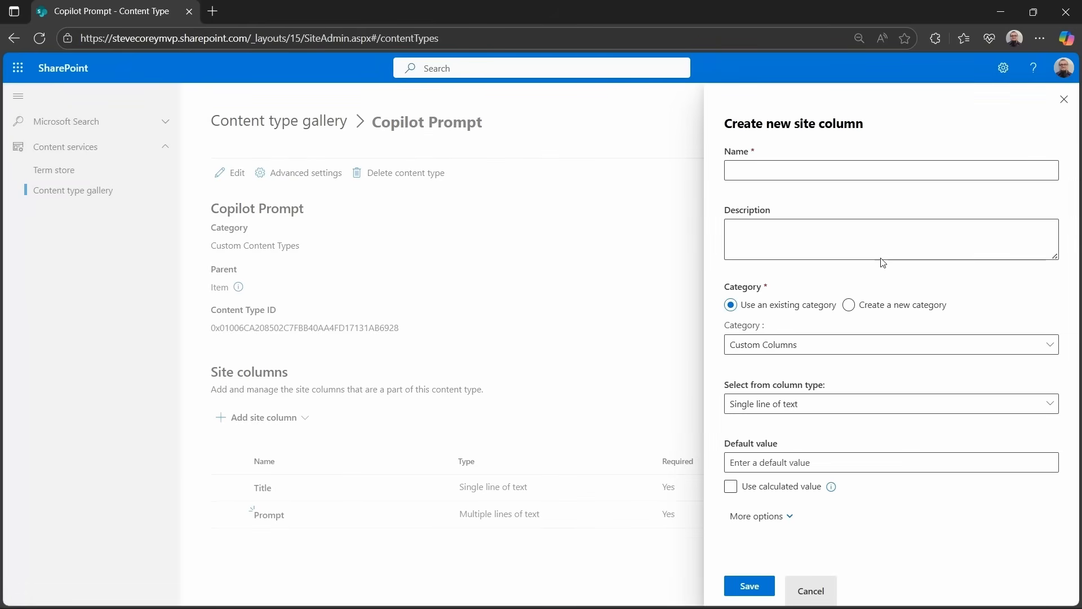
left_click(854, 170)
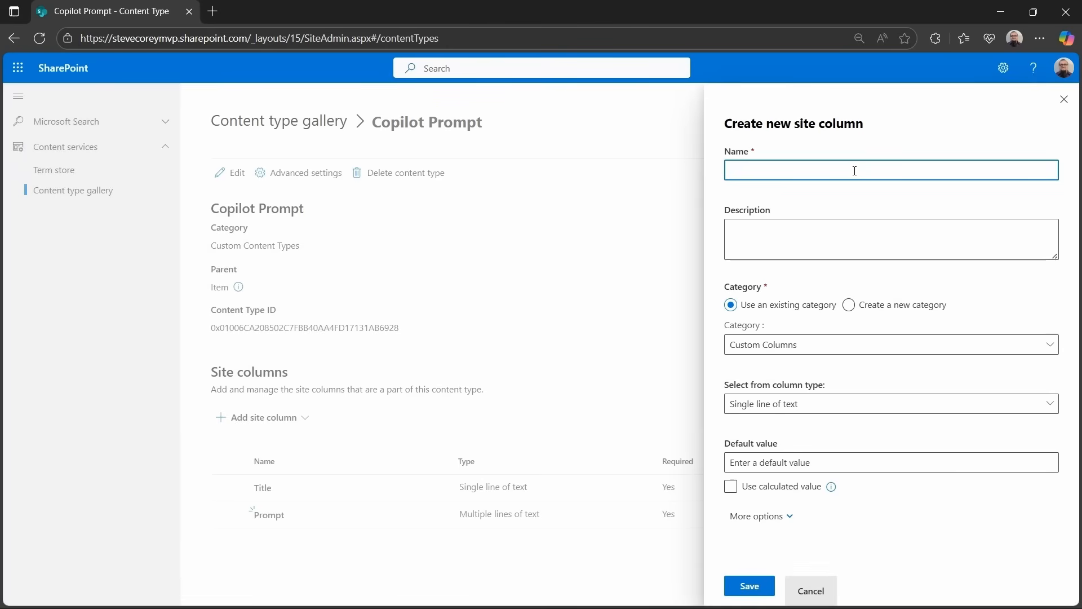
type("PromptCategory")
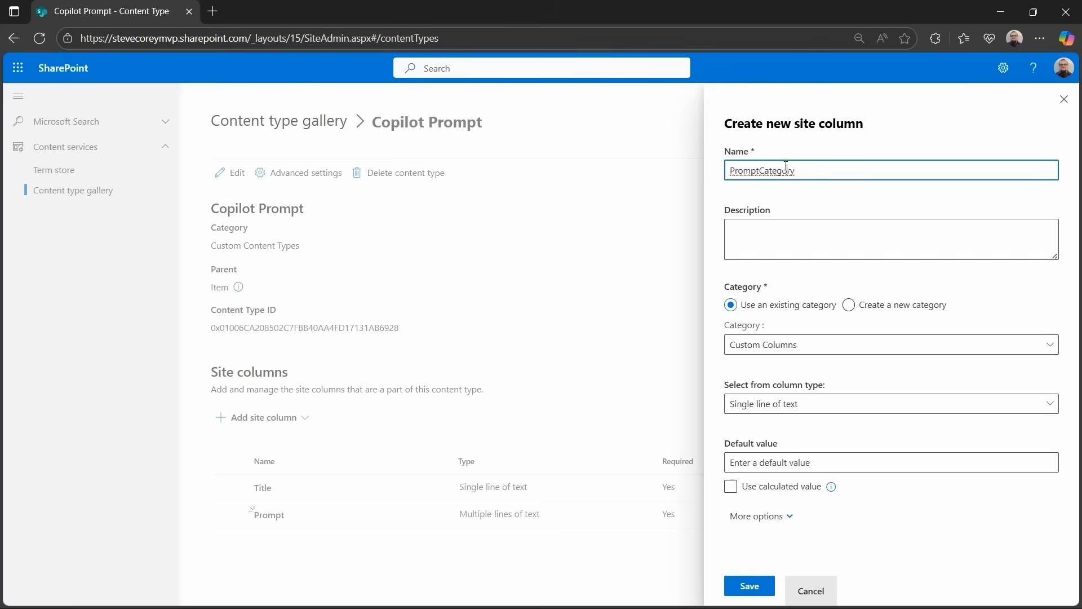
left_click(817, 404)
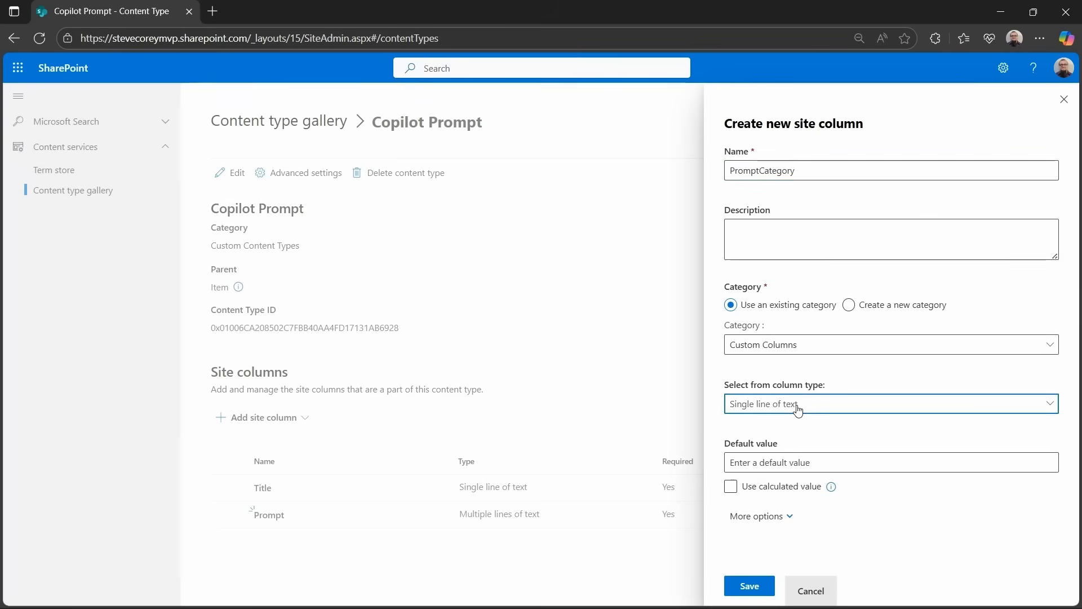
left_click(817, 222)
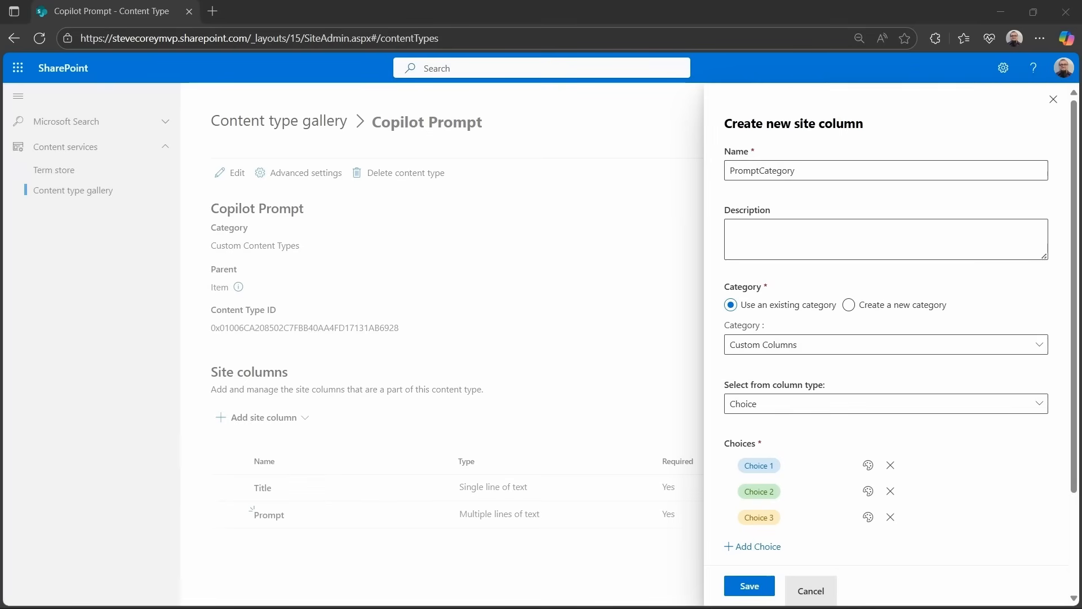
- Replace the three default choices with Understand, Create, Catch up, Ask, Edit, Learn, Design, Code, Analyze and Manage
left_click(888, 496)
left_click(888, 494)
left_click(889, 466)
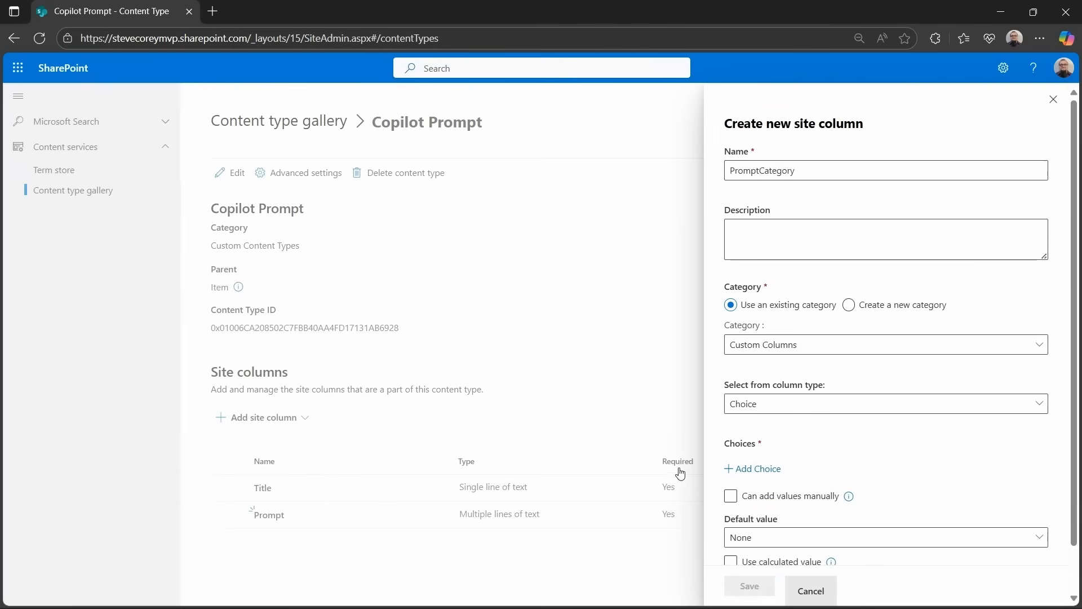
left_click(772, 469)
type("Understand Create Catch up Ask Edit Learn Design Code Analyze Manage")
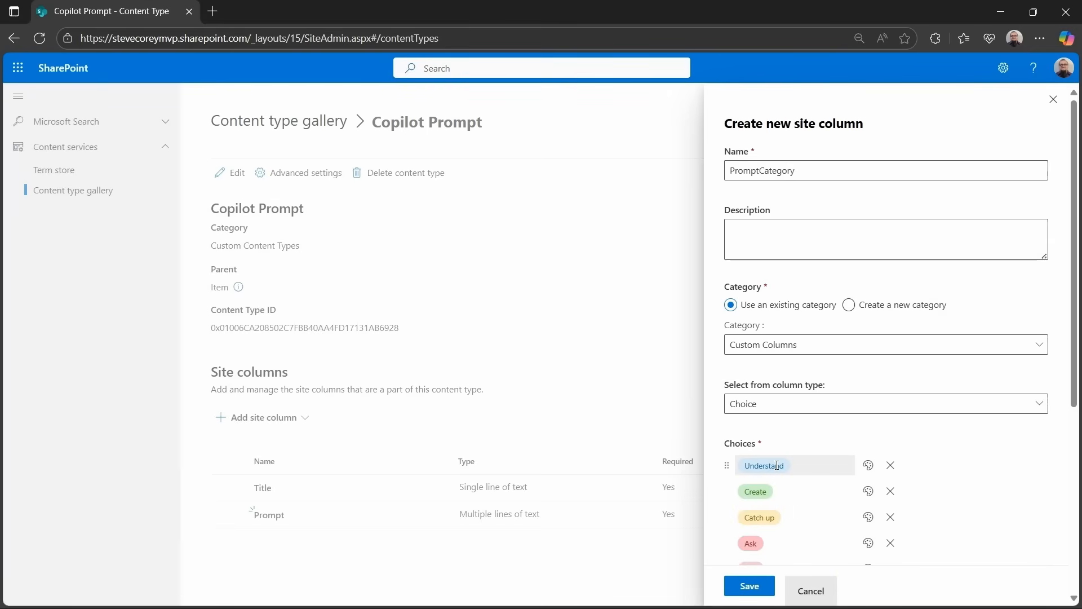
- Require that the PromptCategory column contains information and save the column
scroll(806, 470, "down", 3)
scroll(806, 470, "down", 2)
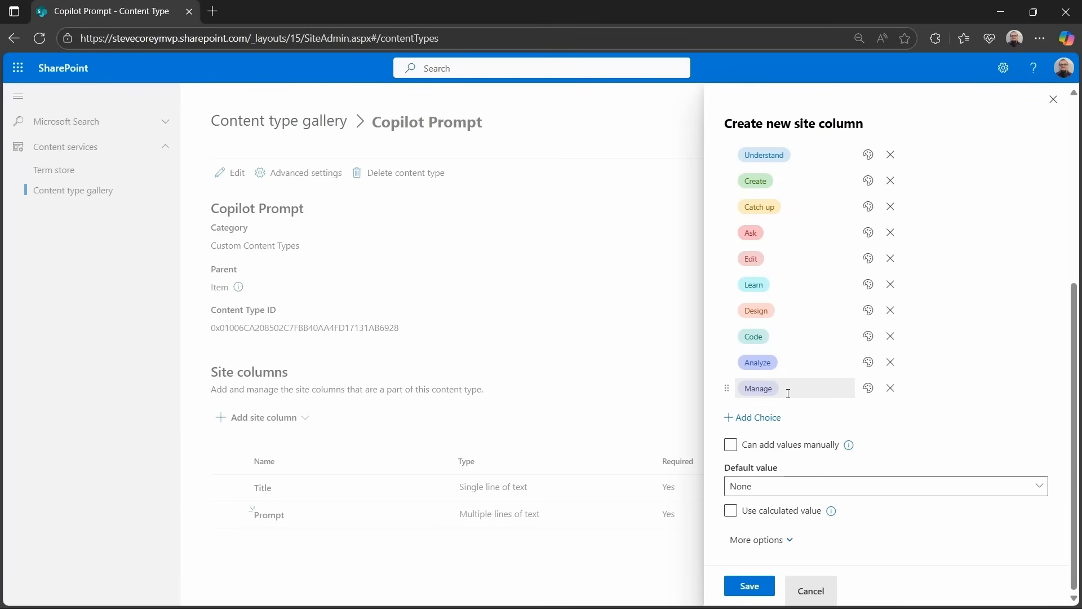
left_click(781, 540)
scroll(796, 526, "down", 4)
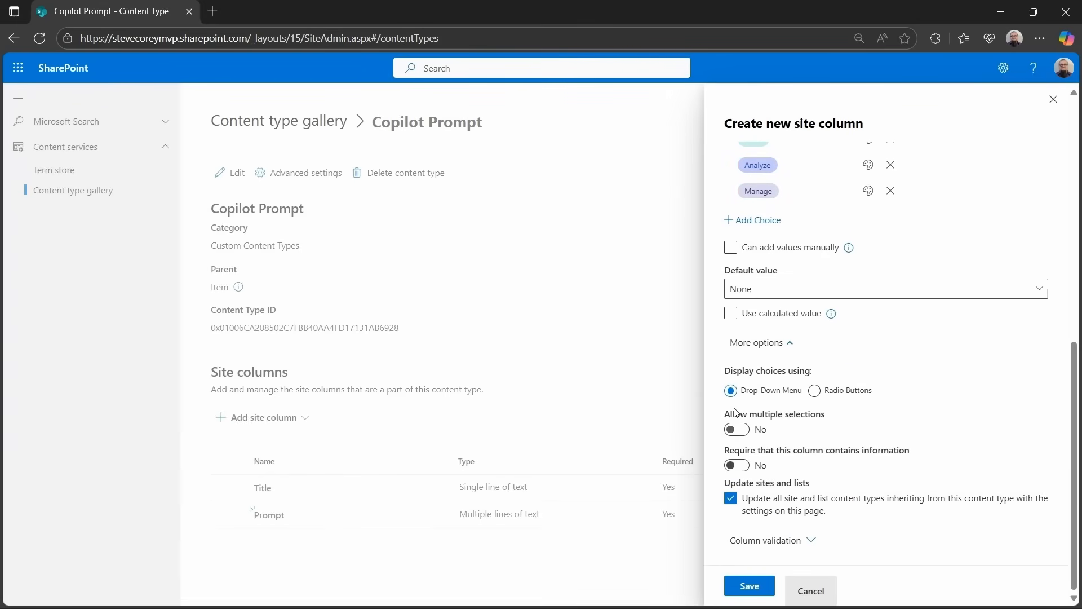
left_click(737, 461)
left_click(750, 585)
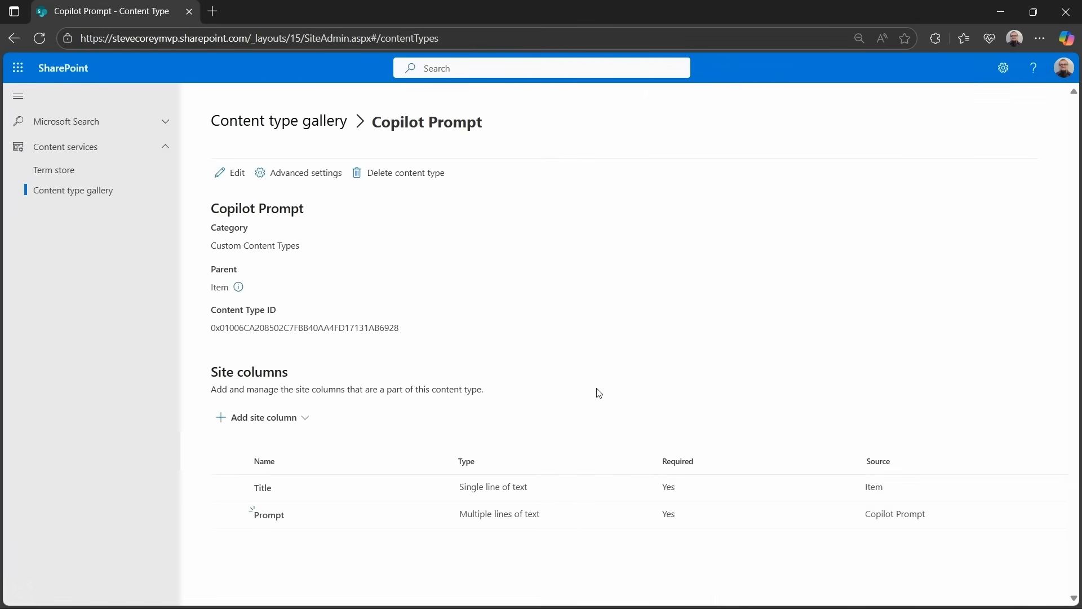
- Start another new site column named Worksin with the column type Choice, keeping the Custom Columns category
left_click(258, 417)
left_click(261, 441)
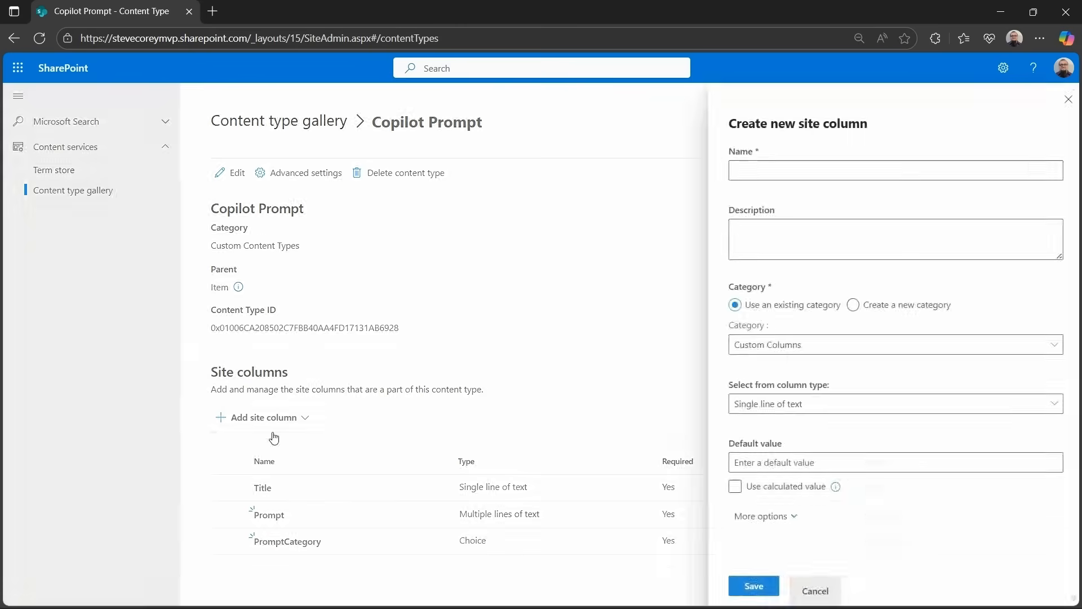
left_click(768, 173)
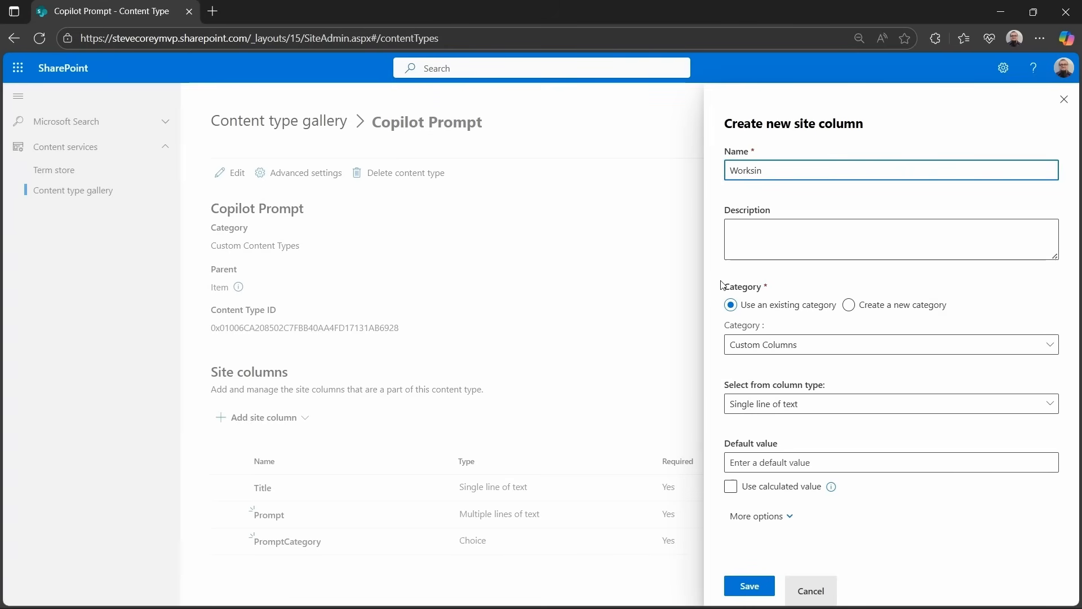
left_click(765, 344)
left_click(992, 302)
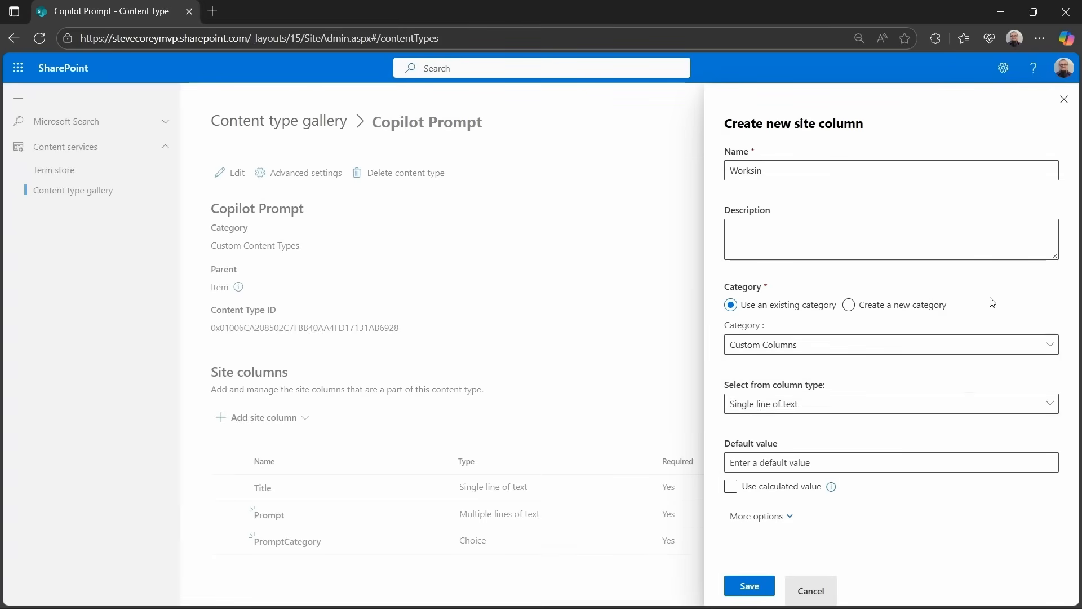
left_click(865, 409)
left_click(776, 226)
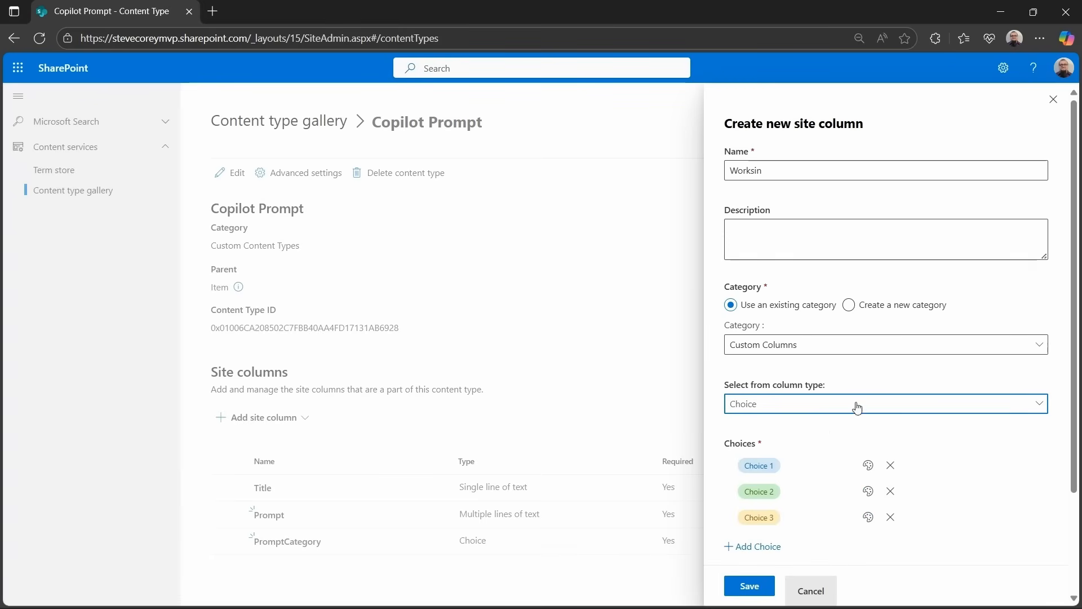
- Remove the default options Choice 1, Choice 2 and Choice 3 from the Worksin column
scroll(826, 434, "down", 2)
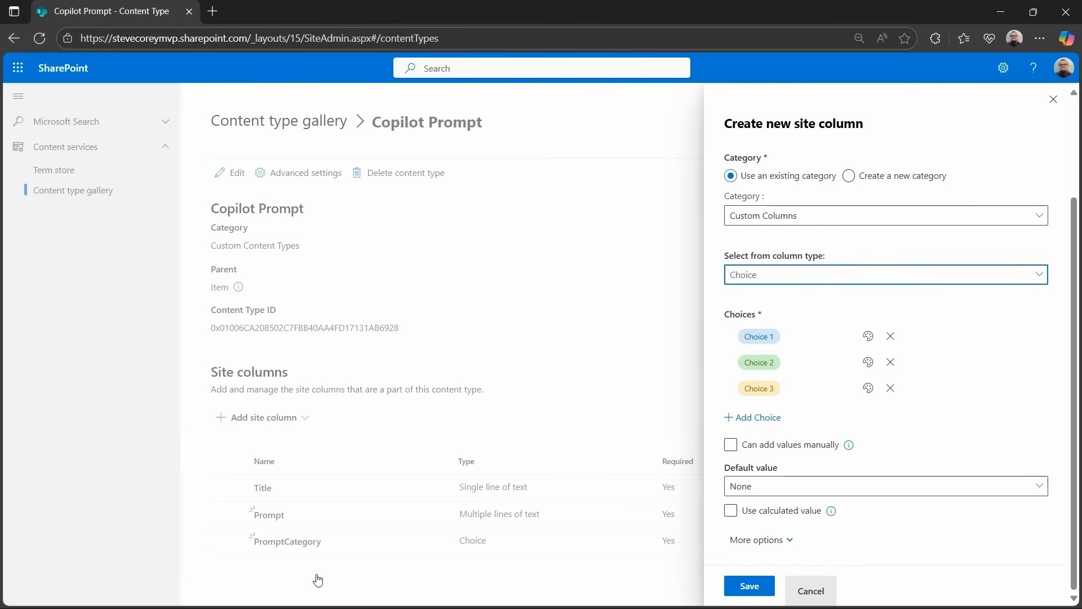
left_click(891, 360)
left_click(891, 360)
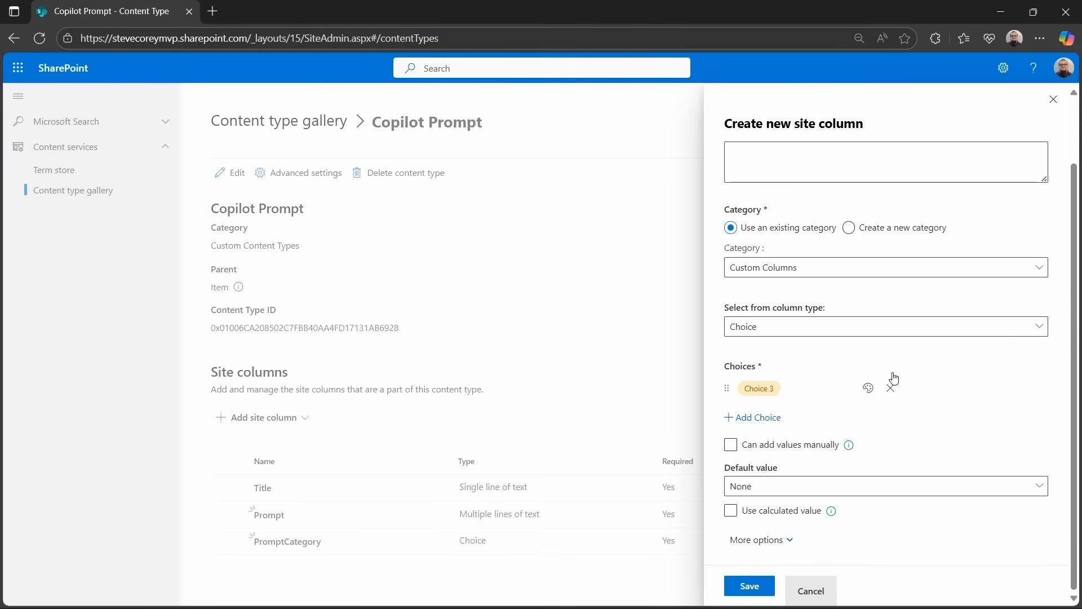
left_click(891, 387)
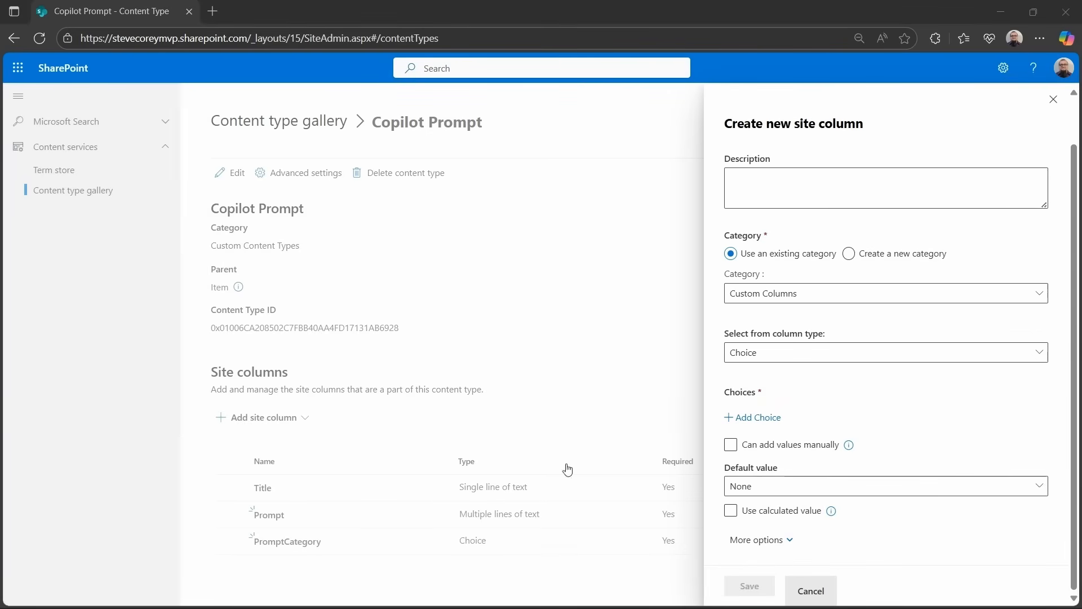
- Fill the Worksin choices with the copied list from Business Chat (work) through Viva Engage, and save it as a required column
left_click(756, 418)
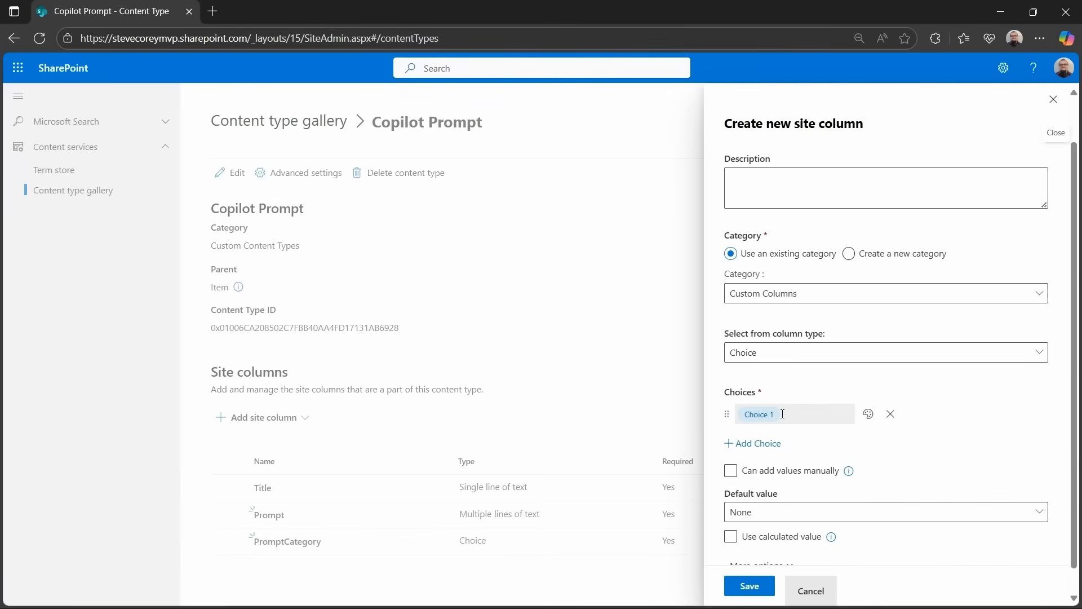
key("ctrl+v")
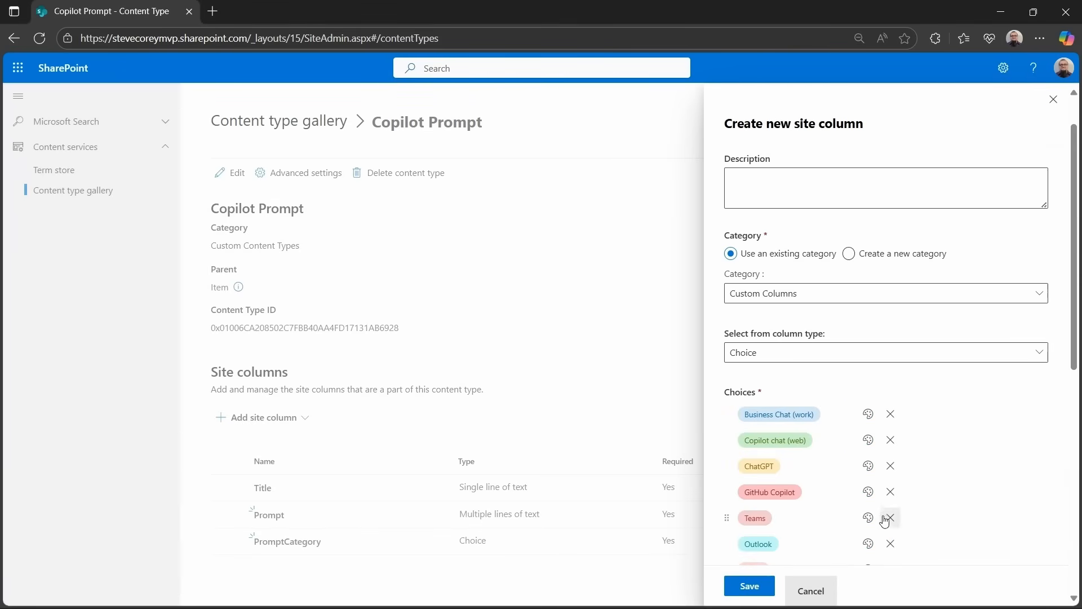
scroll(885, 512, "down", 8)
left_click(745, 541)
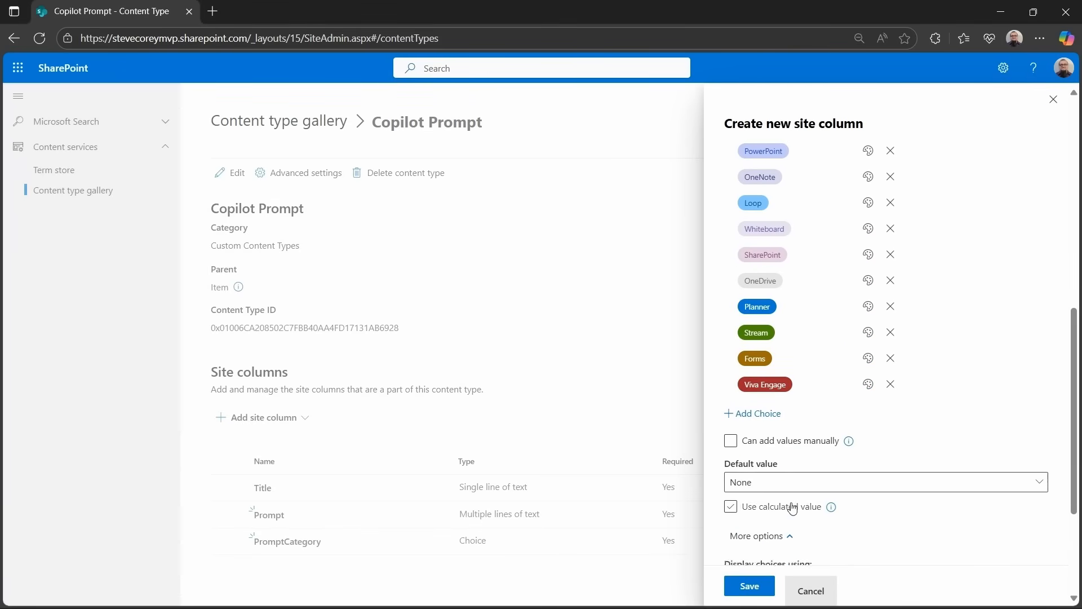
scroll(749, 539, "down", 3)
left_click(736, 464)
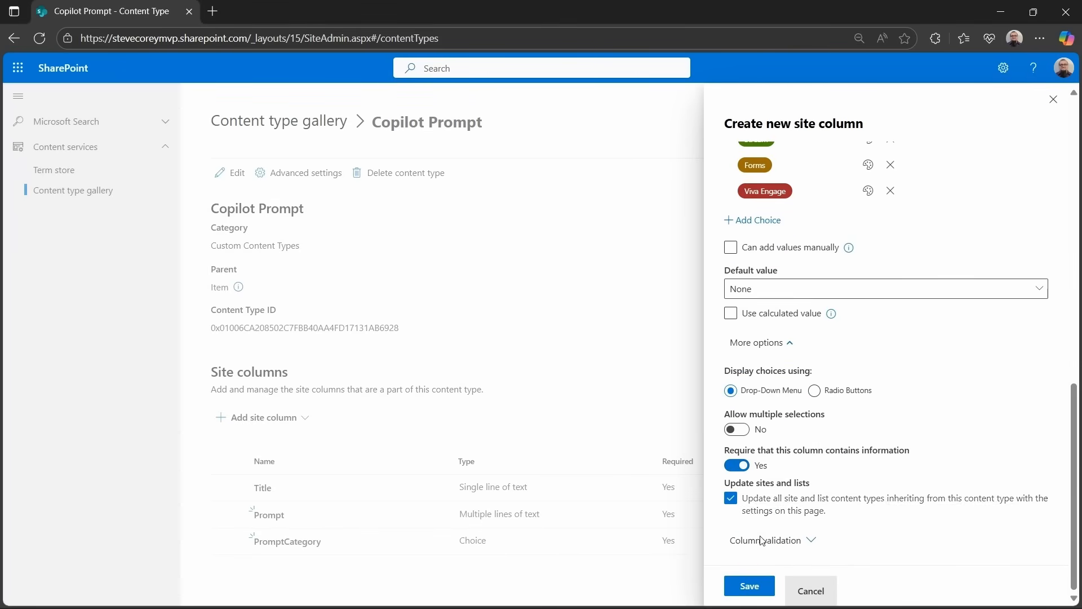
left_click(750, 586)
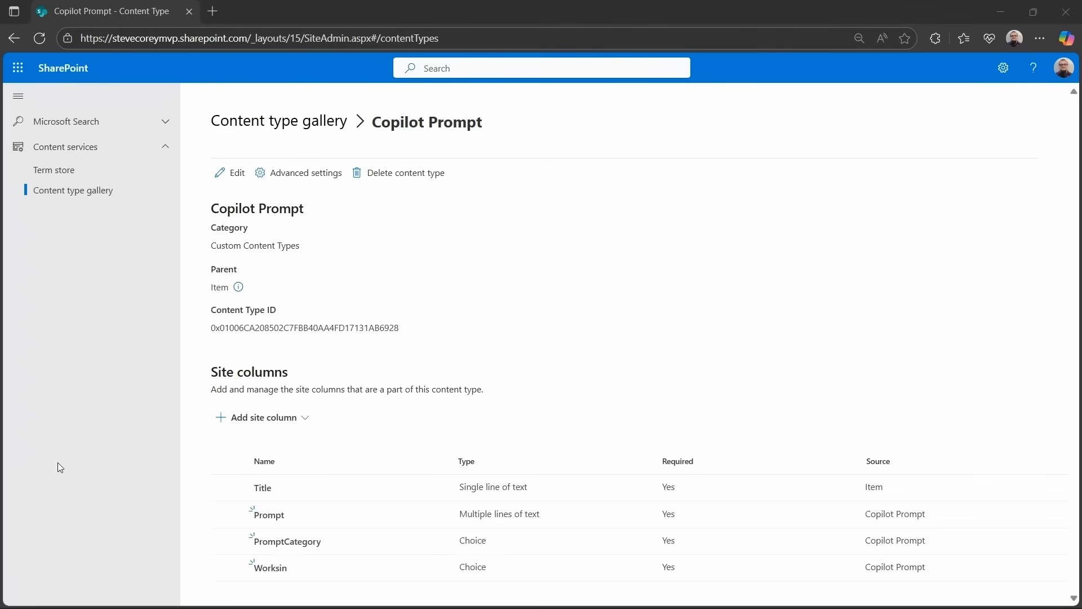
- Start another new site column named Icon in the Copilot Prompt content type, keeping the Custom Columns category
left_click(278, 417)
left_click(261, 442)
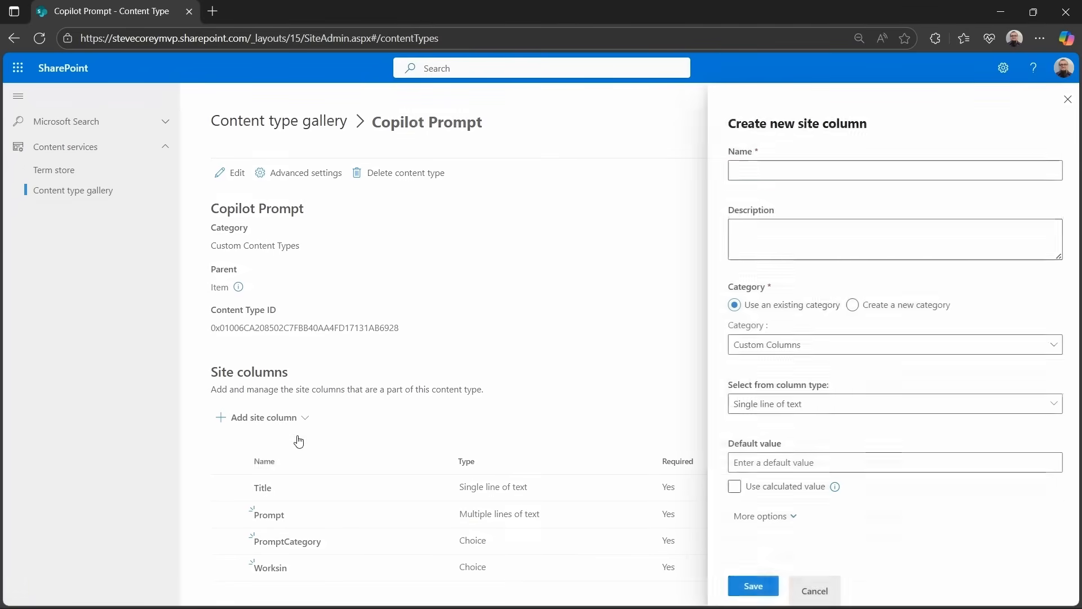
left_click(766, 172)
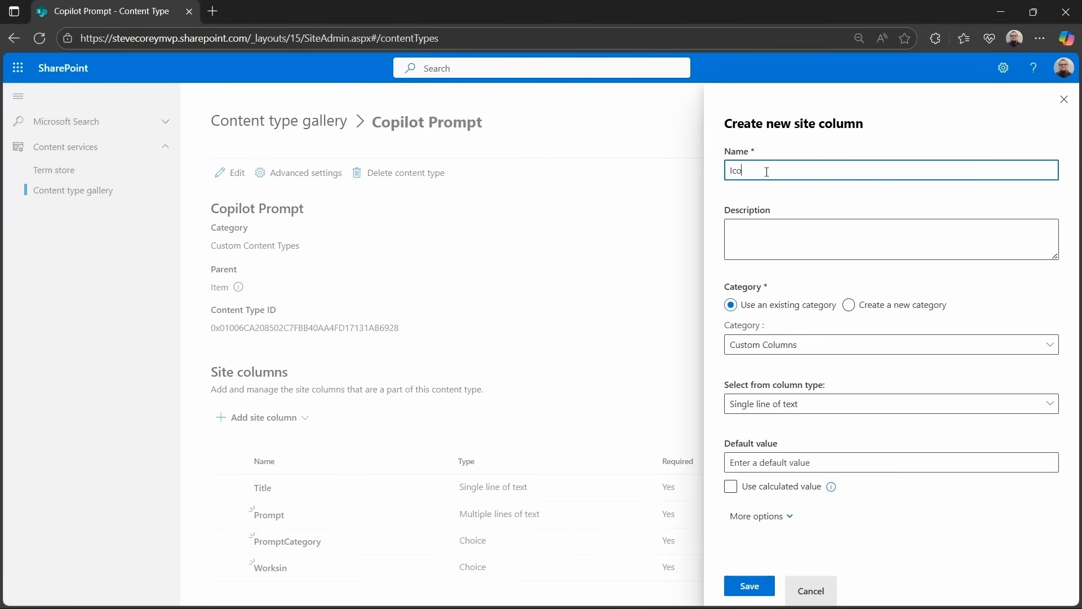
left_click(827, 407)
left_click(818, 276)
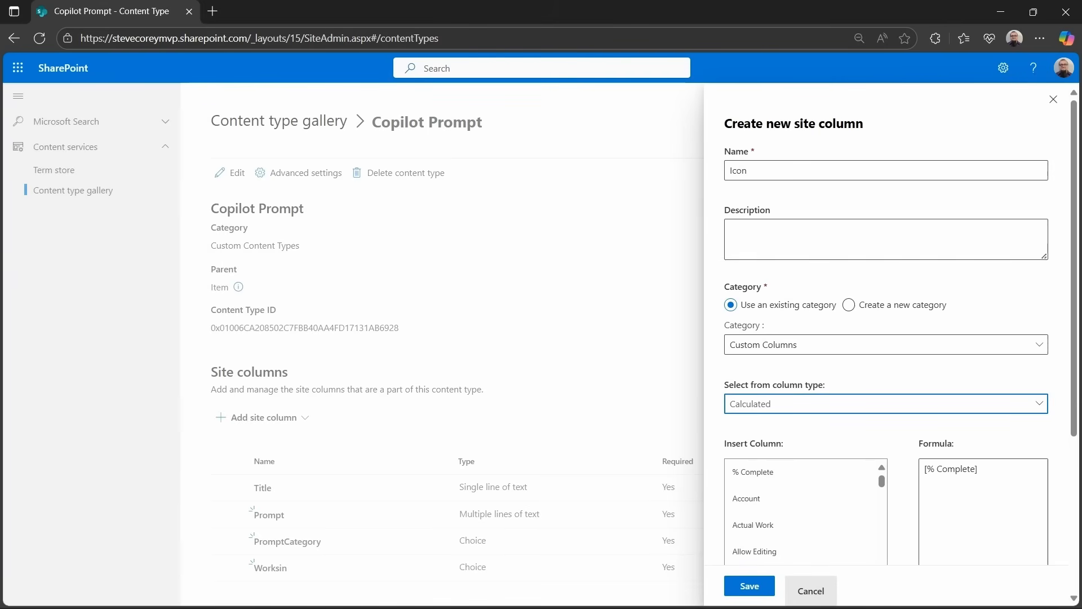
triple_click(986, 475)
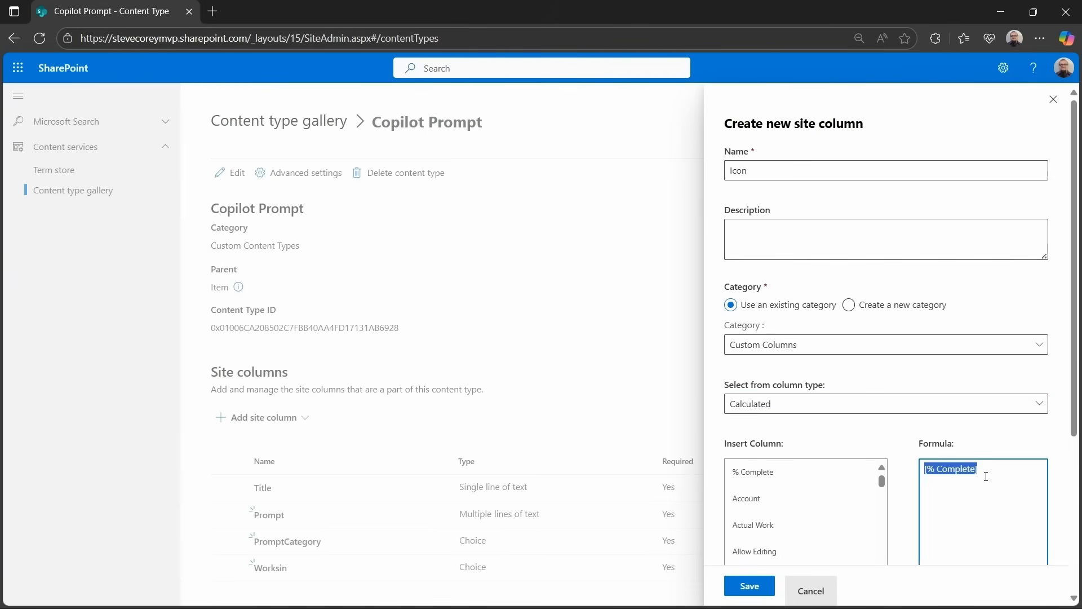
key("BackSpace")
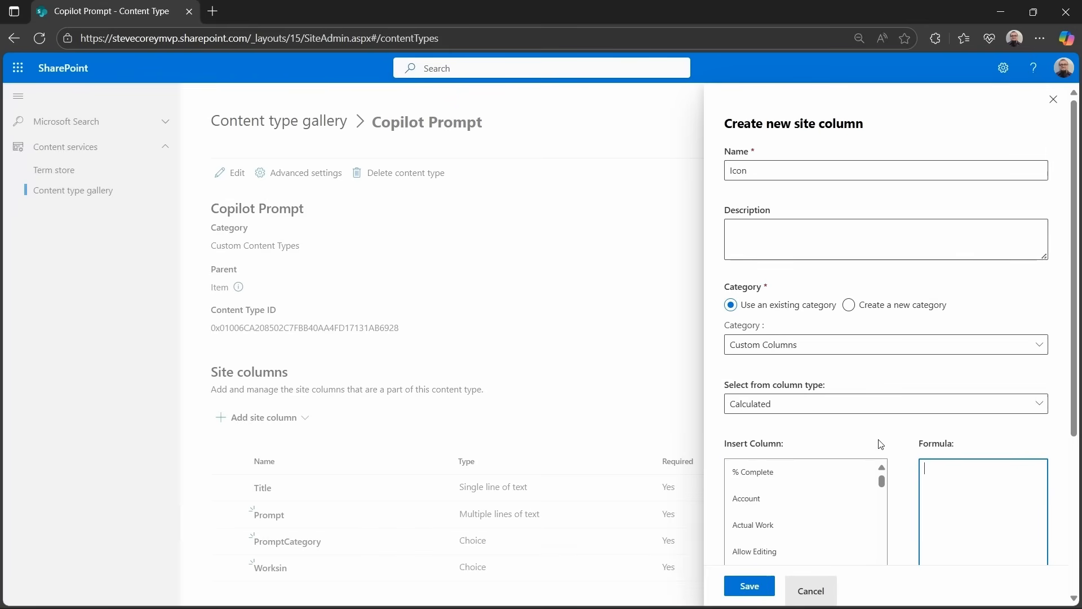
scroll(998, 496, "down", 4)
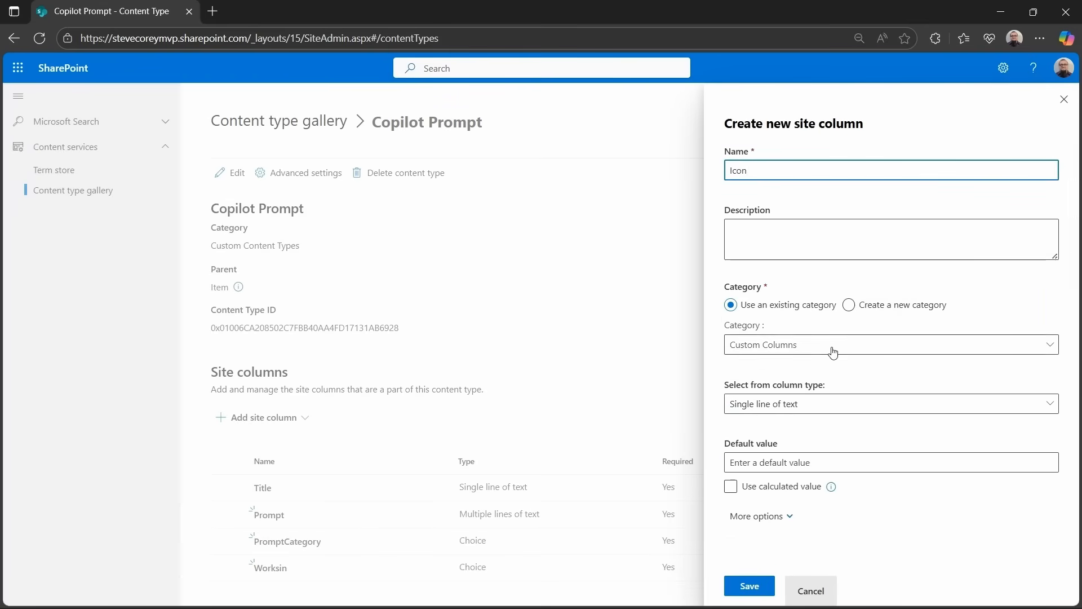
- Set the Icon column's type to Calculated, keeping the default formula [% Complete] and the single line of text return type
left_click(875, 415)
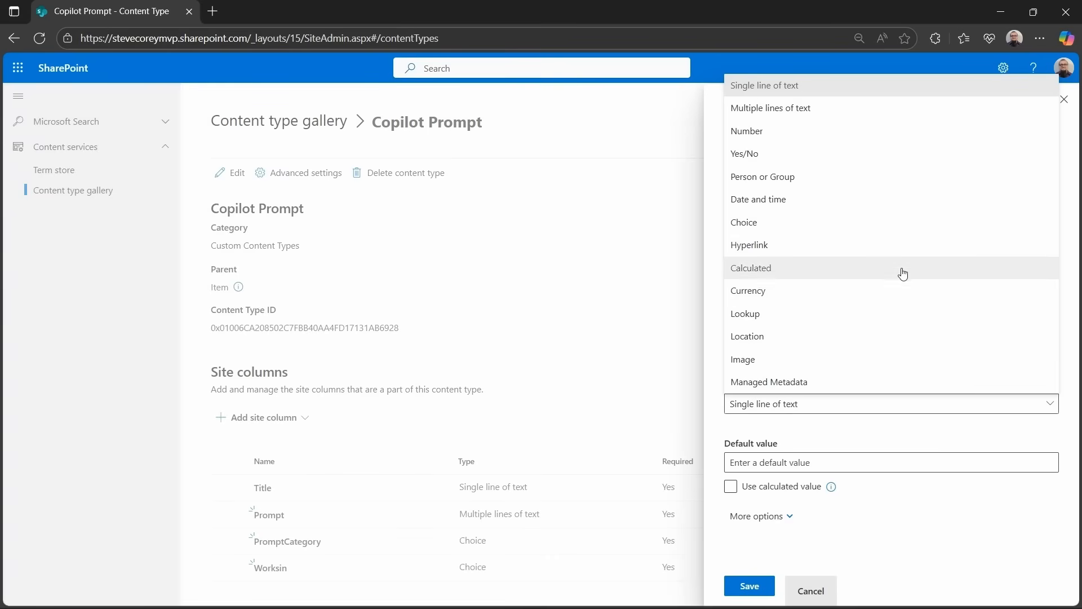
left_click(800, 277)
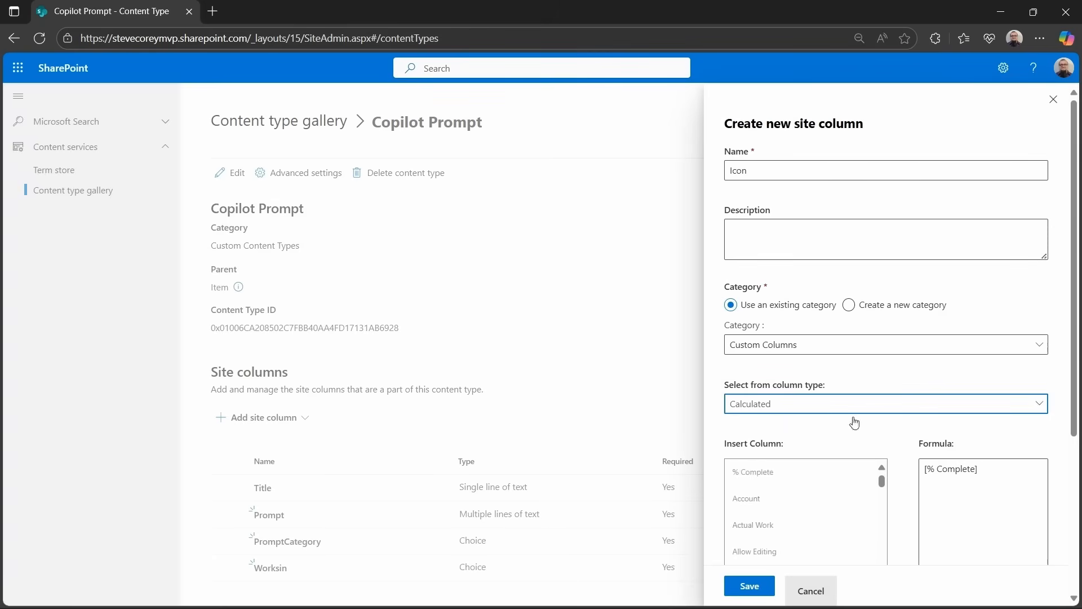
scroll(937, 437, "down", 4)
scroll(937, 437, "down", 1)
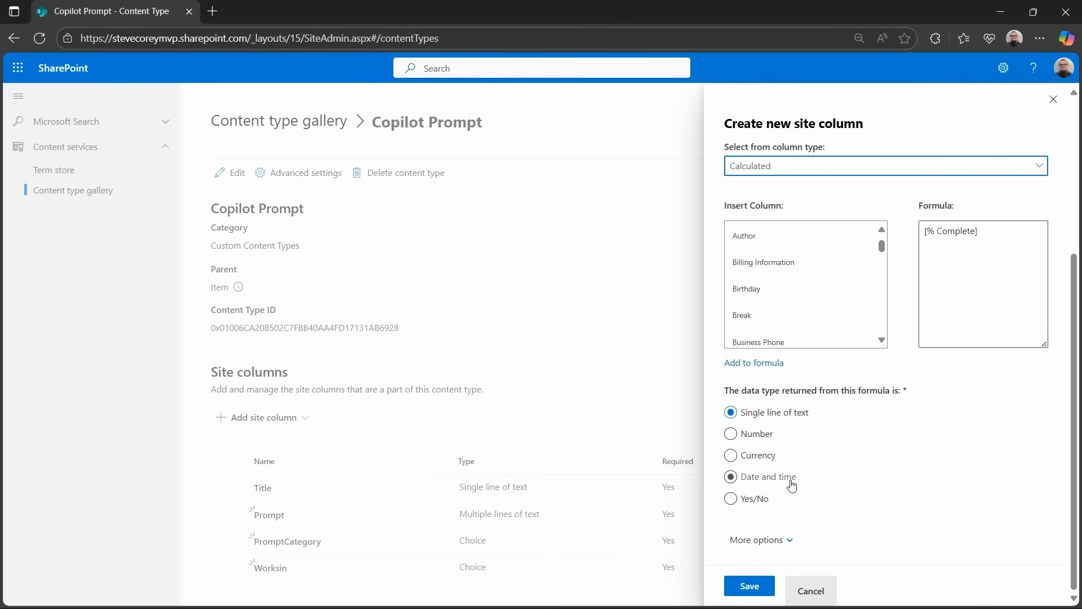
- Require that the Icon column contains information and save the column
left_click(784, 541)
scroll(865, 512, "down", 2)
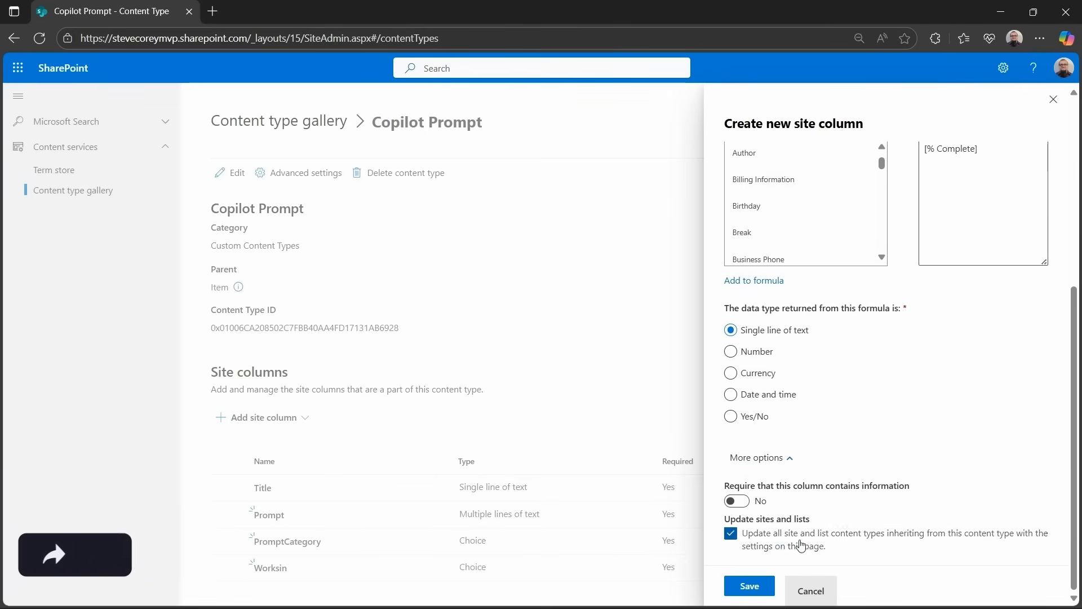
left_click(737, 501)
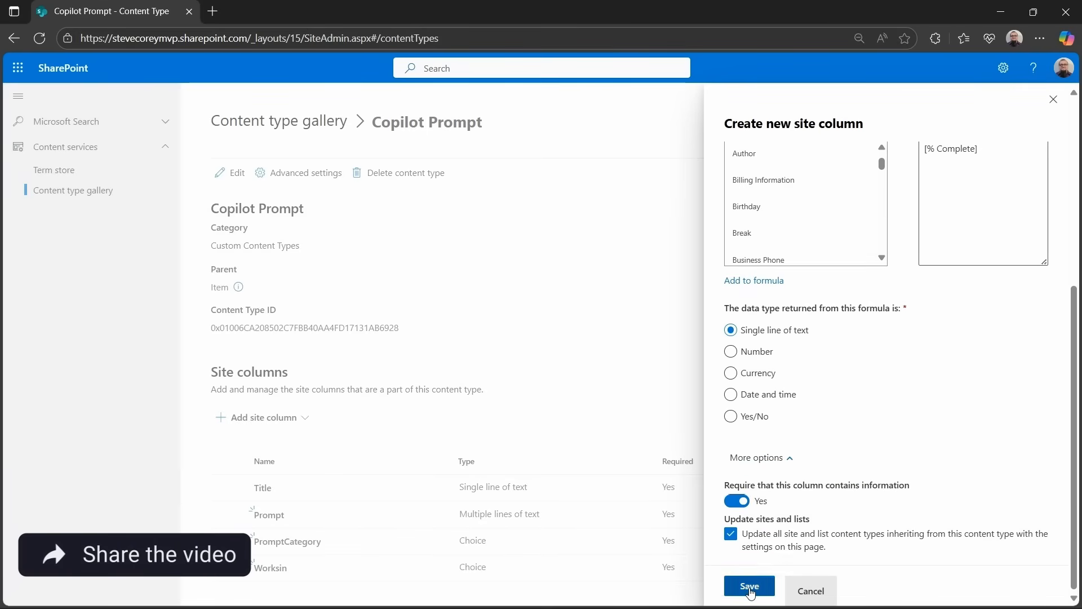
left_click(749, 585)
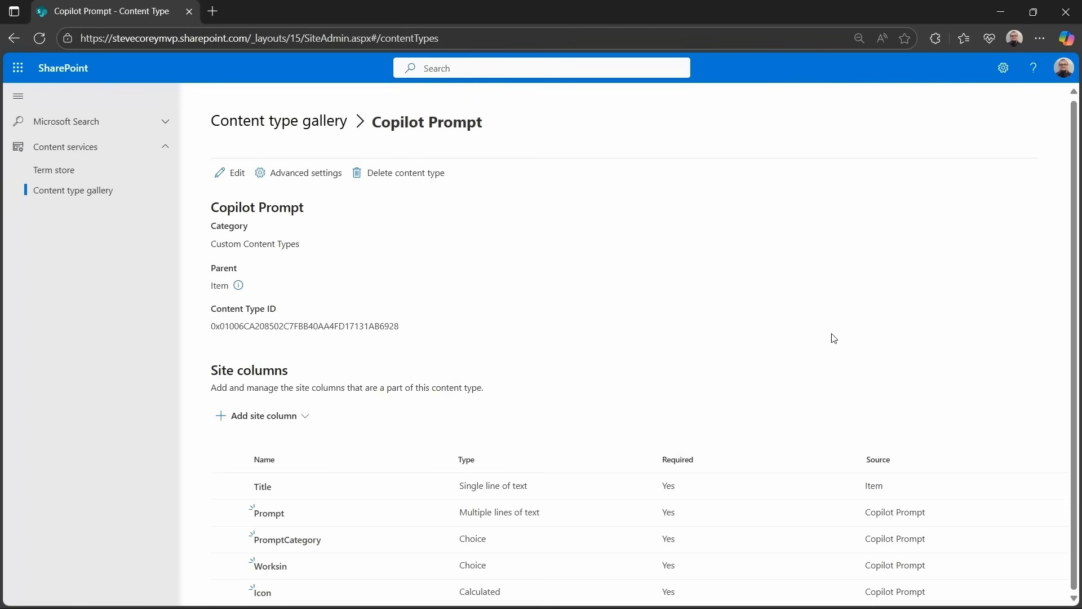
- Create a blank list named Prompts from the site contents, keeping it shown in the site navigation
left_click(1003, 68)
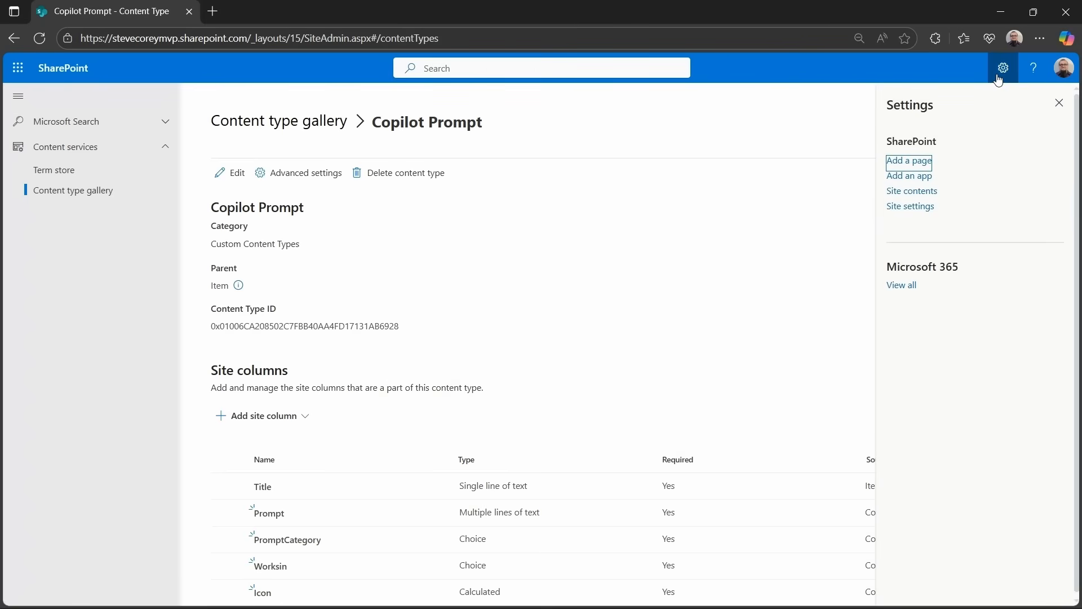
left_click(907, 192)
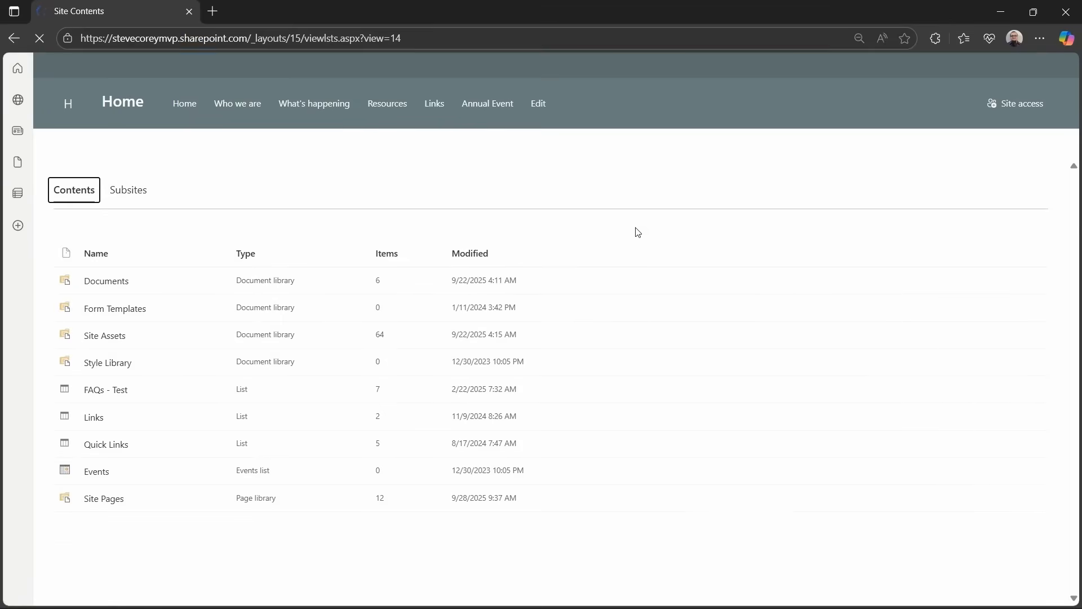
left_click(96, 179)
left_click(90, 196)
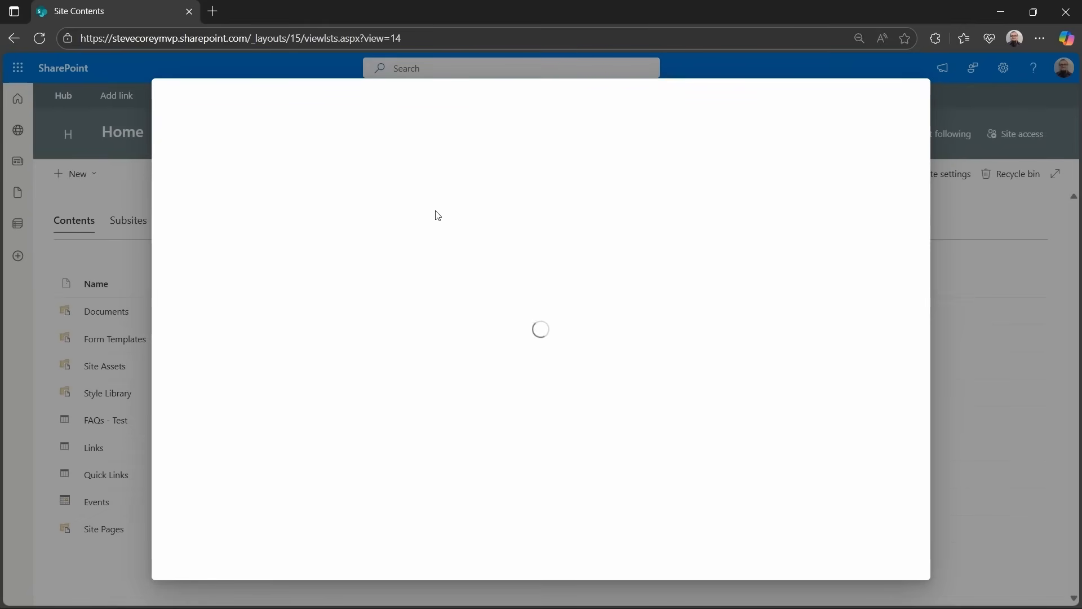
left_click(220, 248)
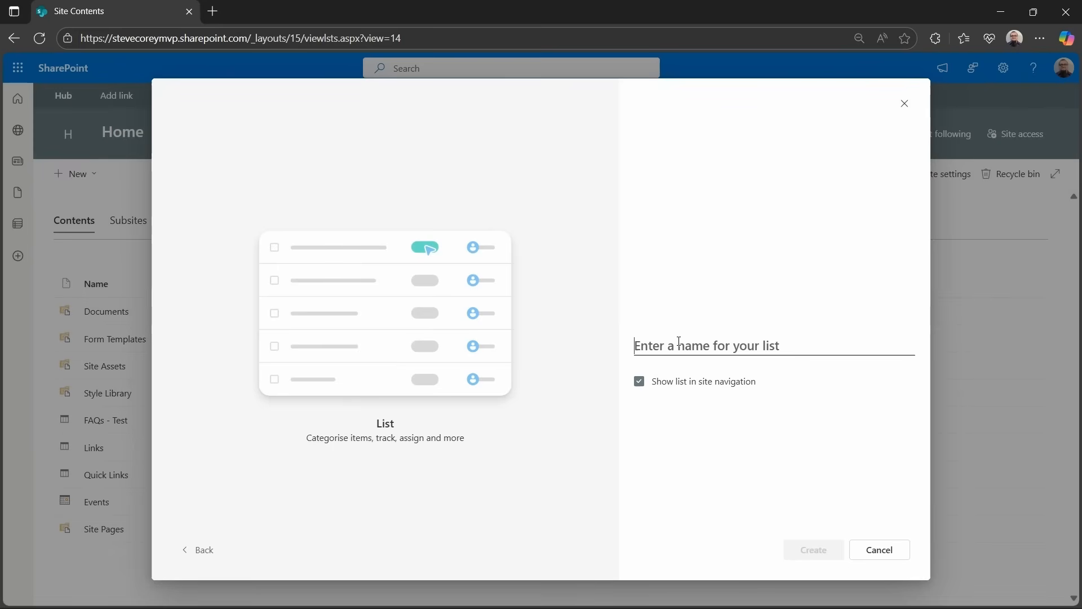
type("Prompts")
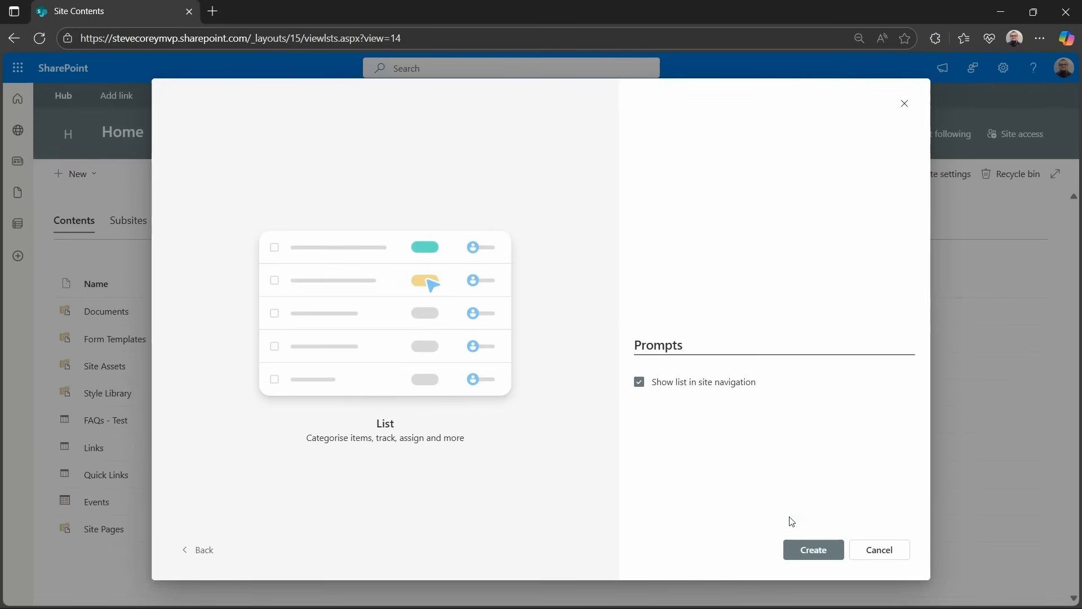
left_click(804, 549)
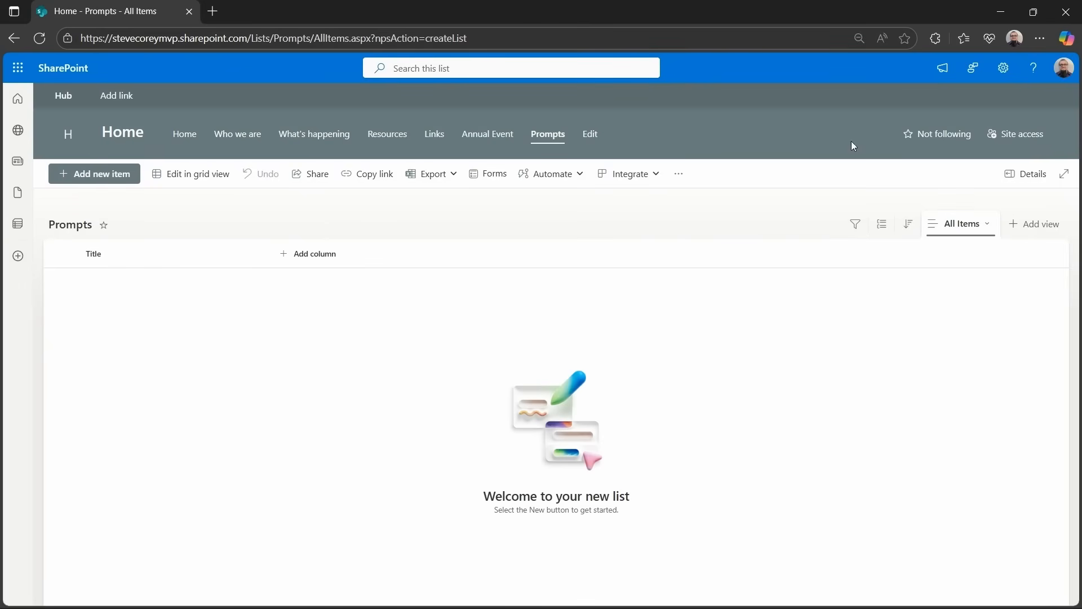
- Allow management of content types in the Prompts list's advanced settings and save the change
left_click(1003, 68)
left_click(922, 193)
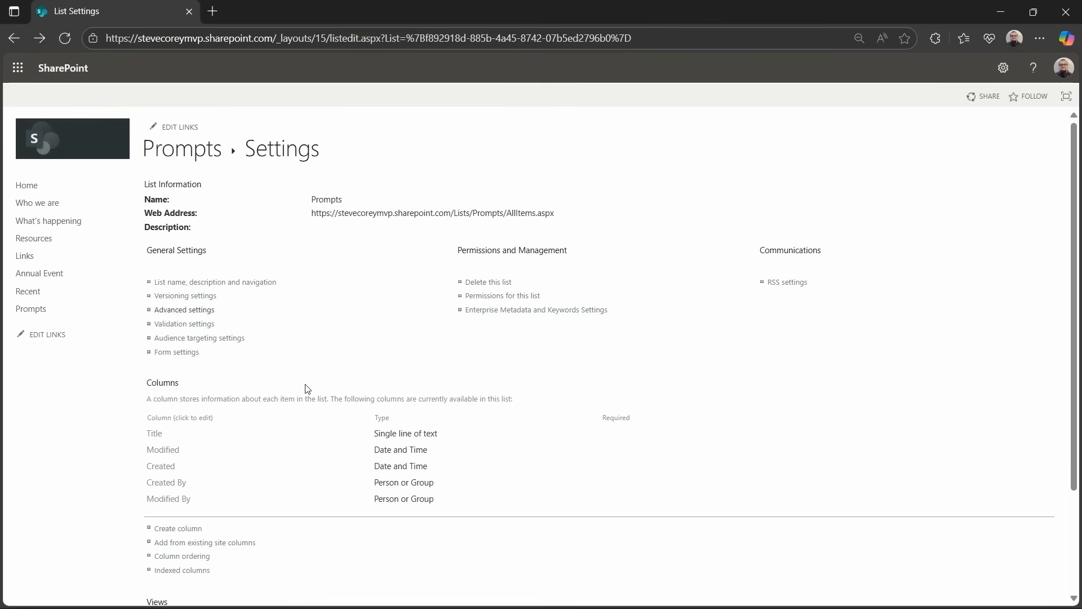
left_click(196, 314)
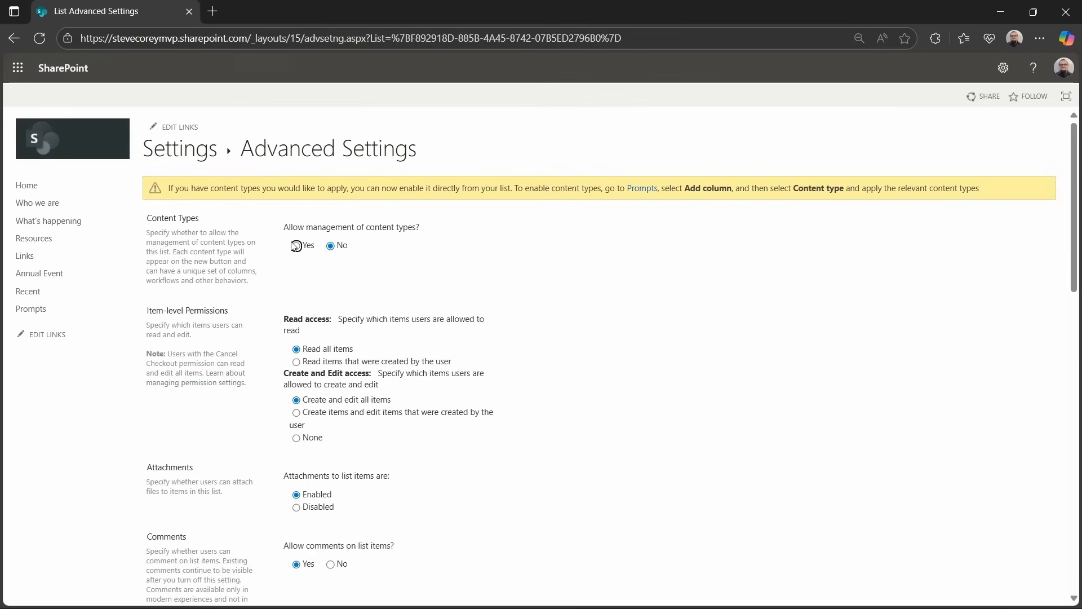
left_click(296, 247)
scroll(345, 289, "down", 15)
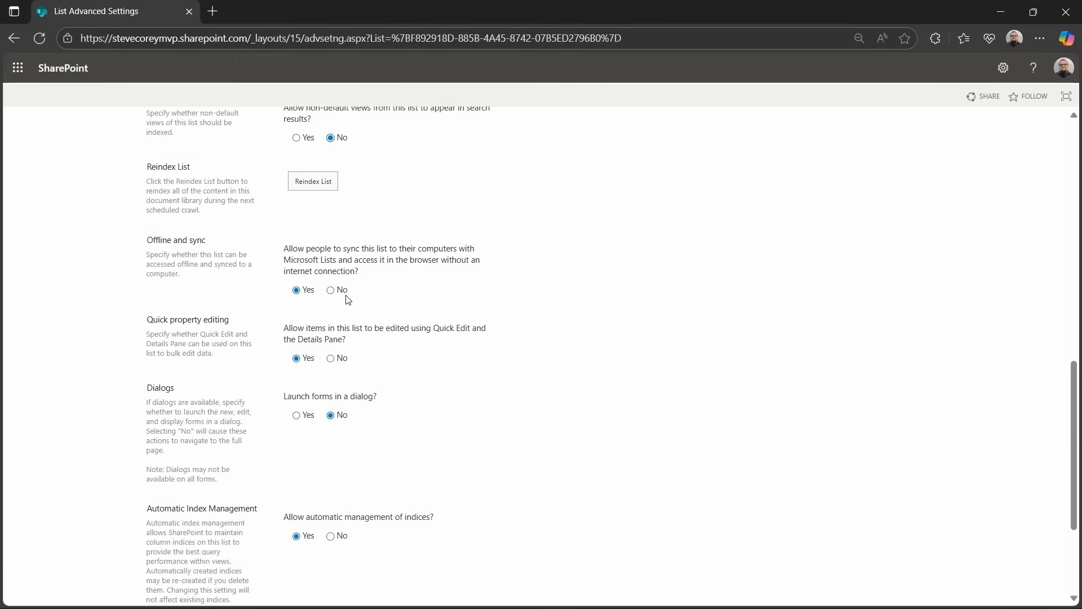
left_click(431, 550)
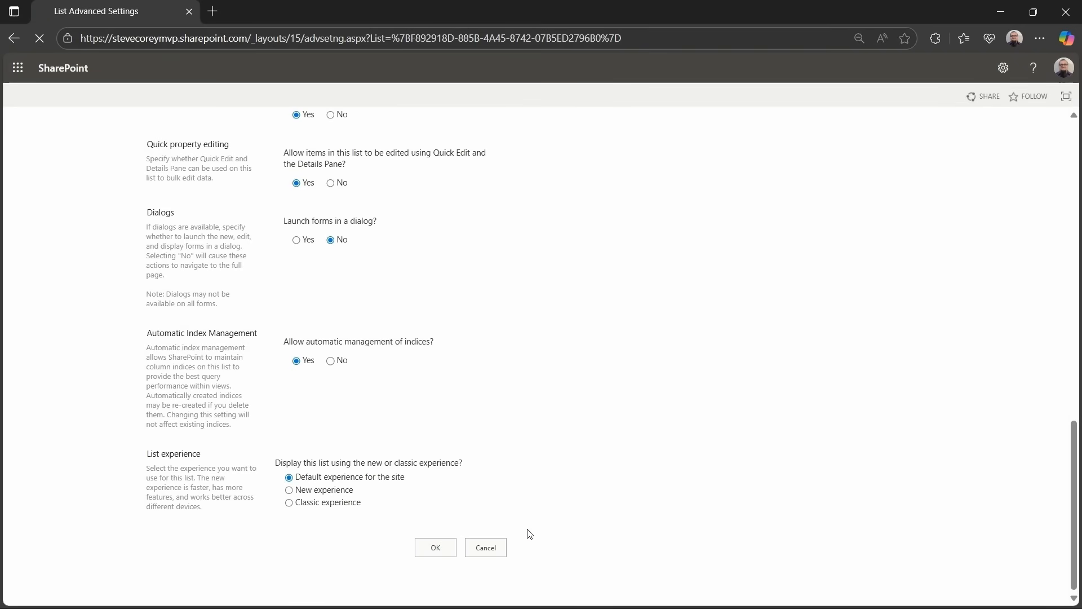
- Add the existing site content type Copilot Prompt to the Prompts list
scroll(466, 525, "down", 2)
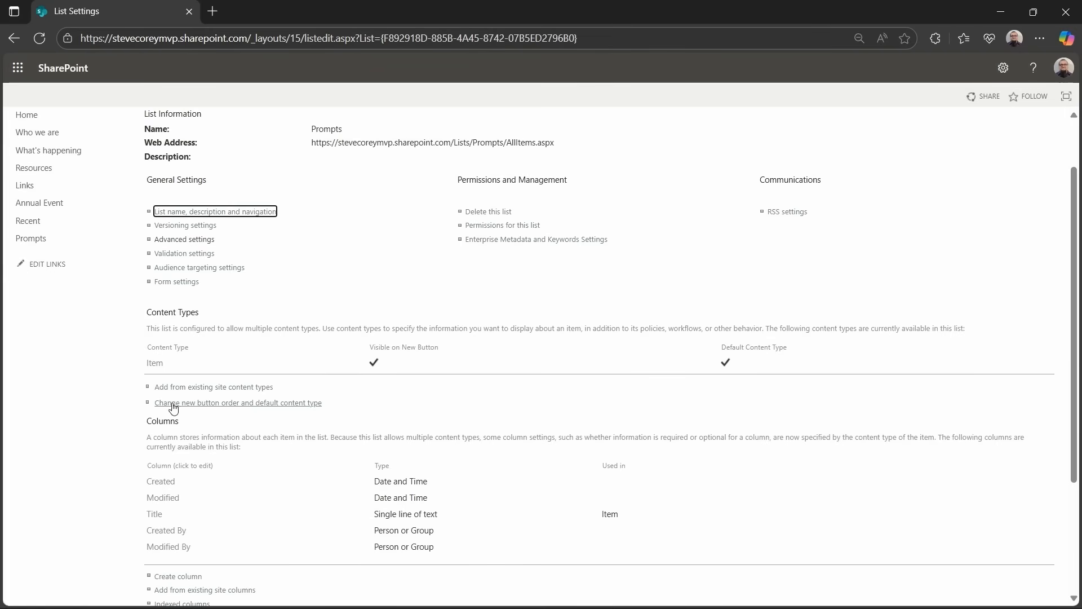
left_click(226, 389)
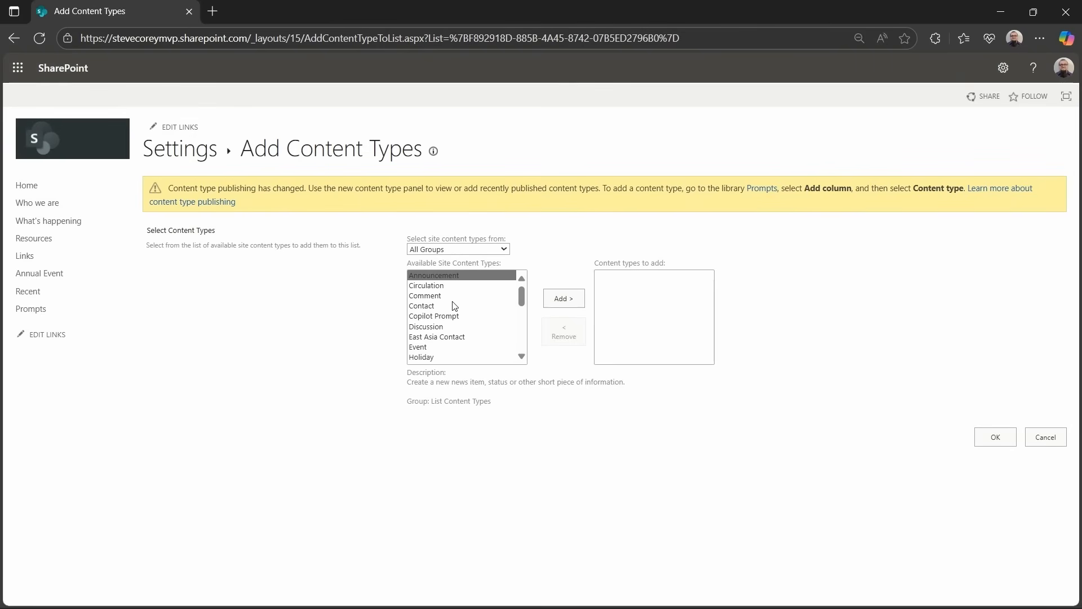
left_click(454, 315)
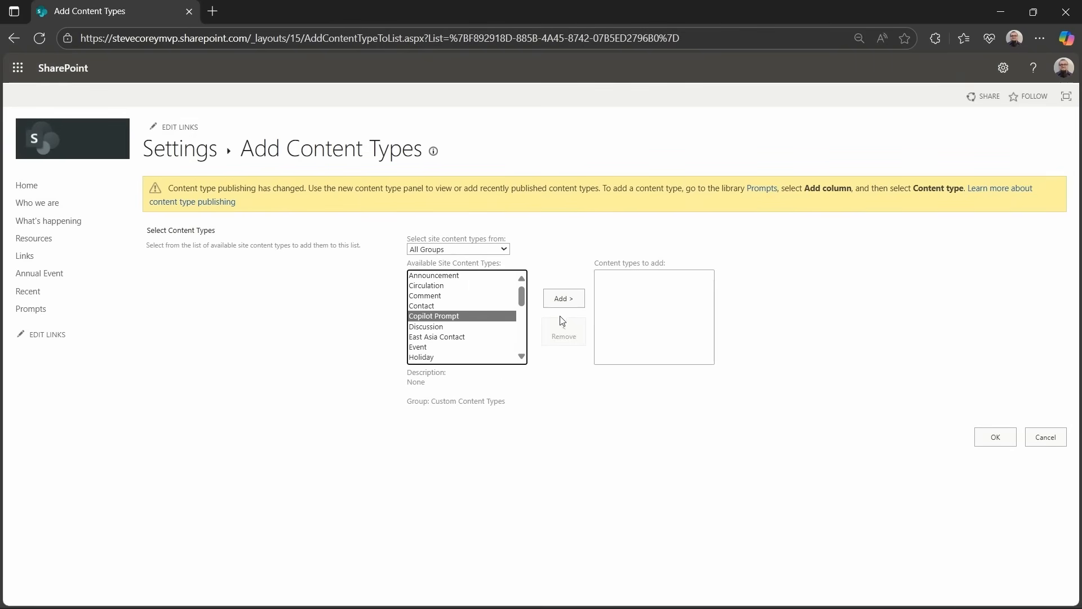
left_click(564, 300)
left_click(990, 438)
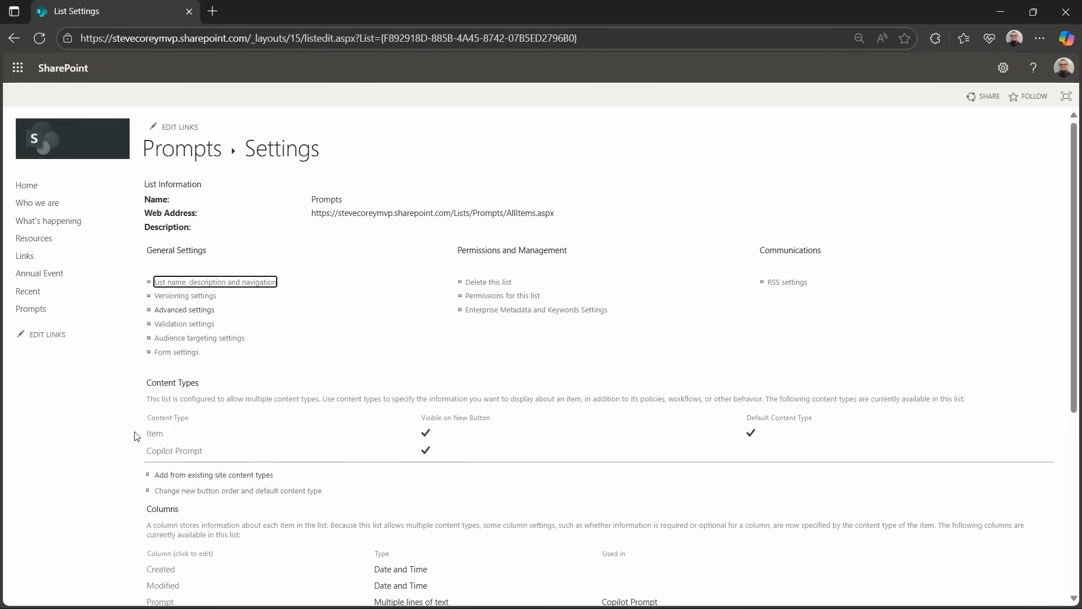
- Make Copilot Prompt the list's default content type and hide the Item content type from the new button
left_click(173, 493)
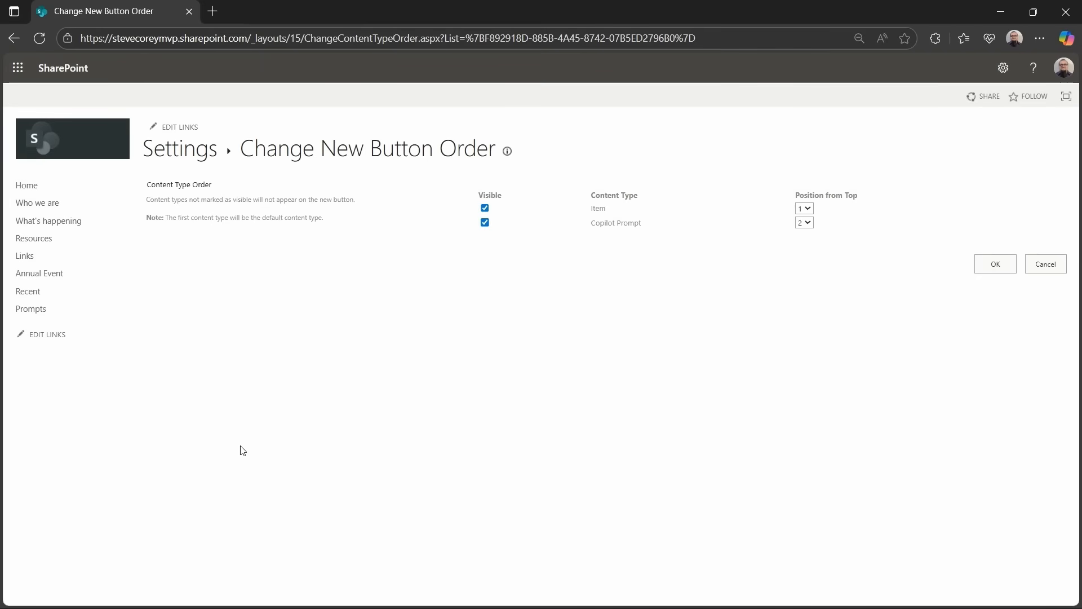
left_click(801, 237)
left_click(485, 208)
left_click(994, 266)
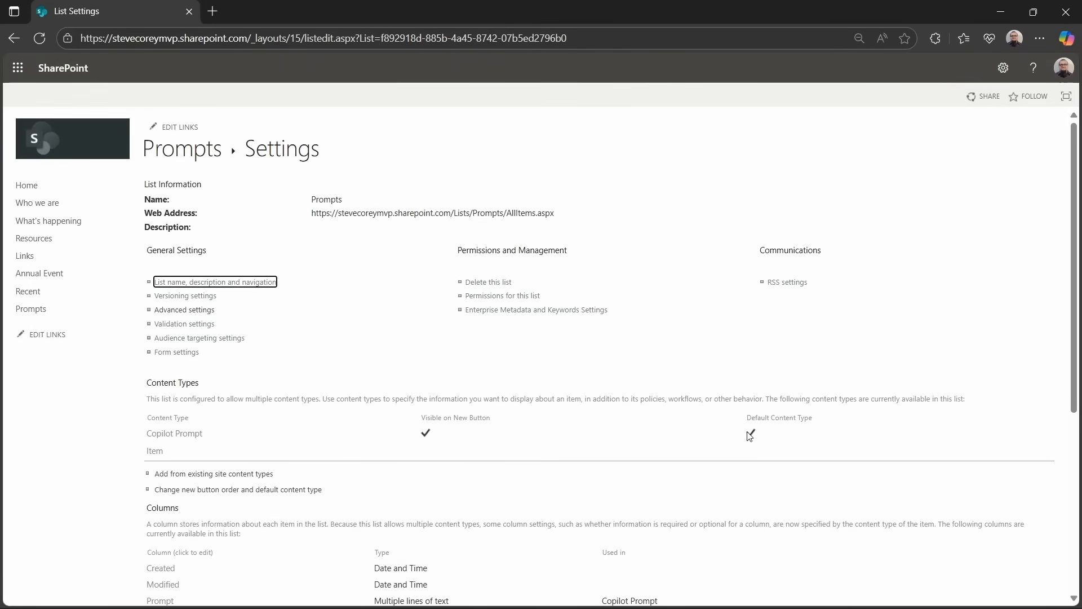
- Delete the Item content type from the Prompts list
left_click(160, 453)
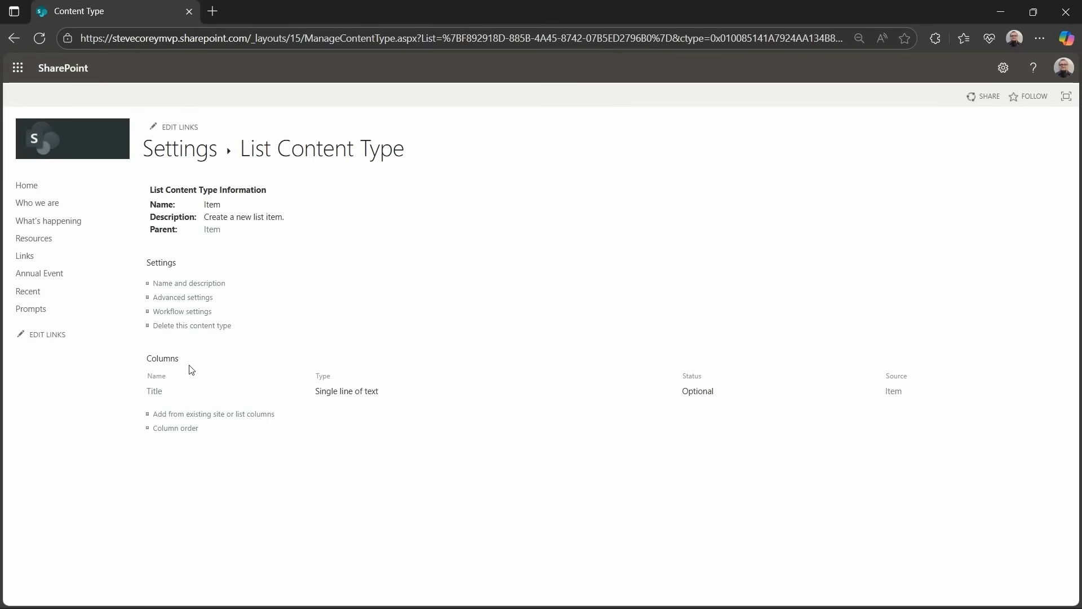
left_click(192, 325)
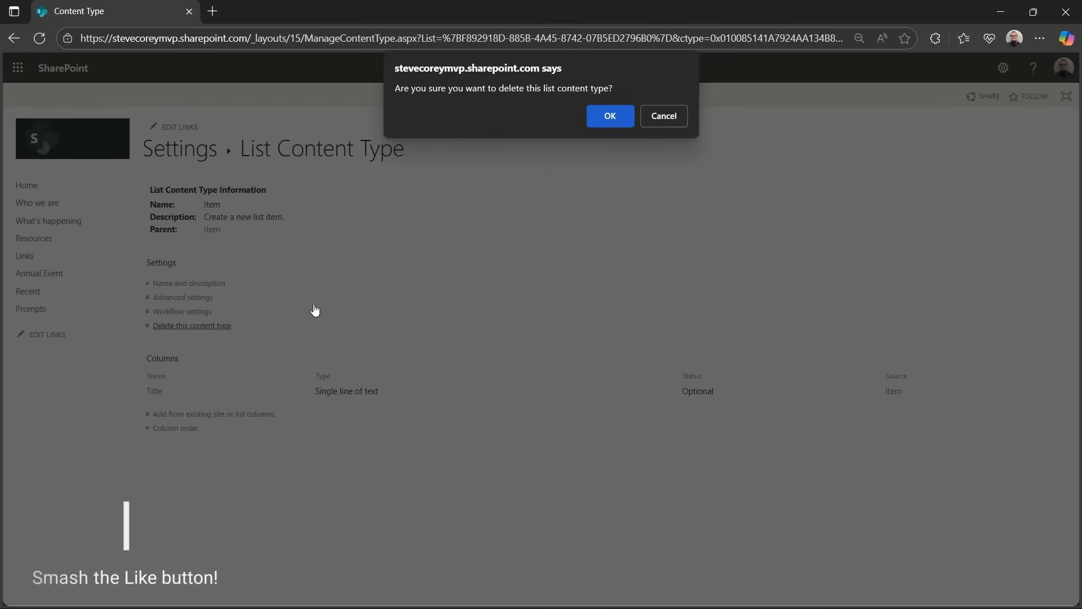
left_click(610, 117)
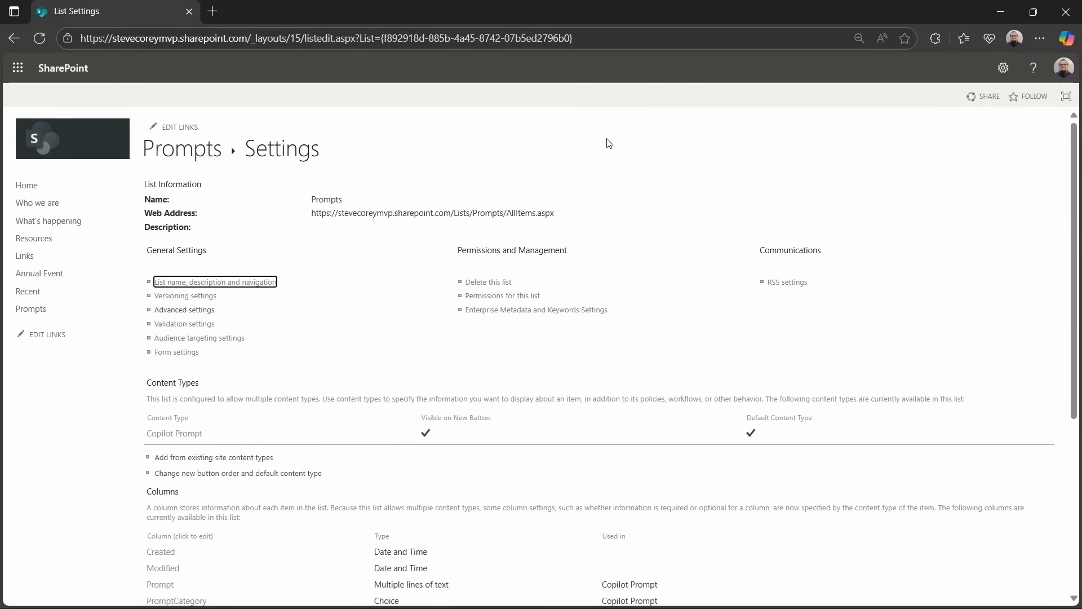
- Review the columns and content type in the Prompts list settings, and return to the list's items page
left_click(355, 330)
scroll(333, 377, "down", 1)
scroll(333, 377, "down", 3)
scroll(334, 377, "up", 3)
scroll(200, 148, "down", 4)
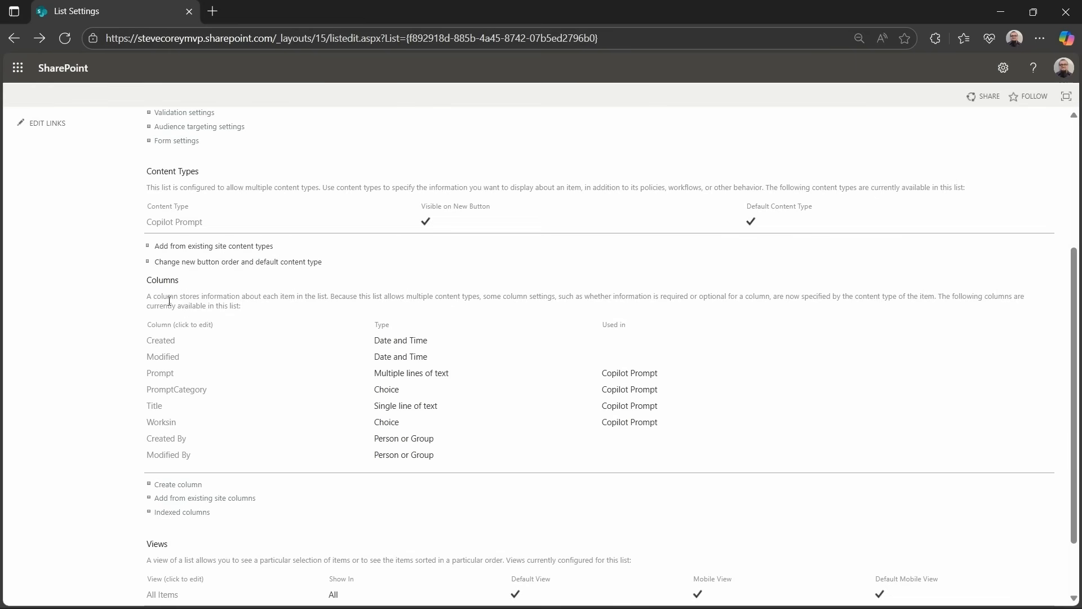
scroll(175, 296, "up", 3)
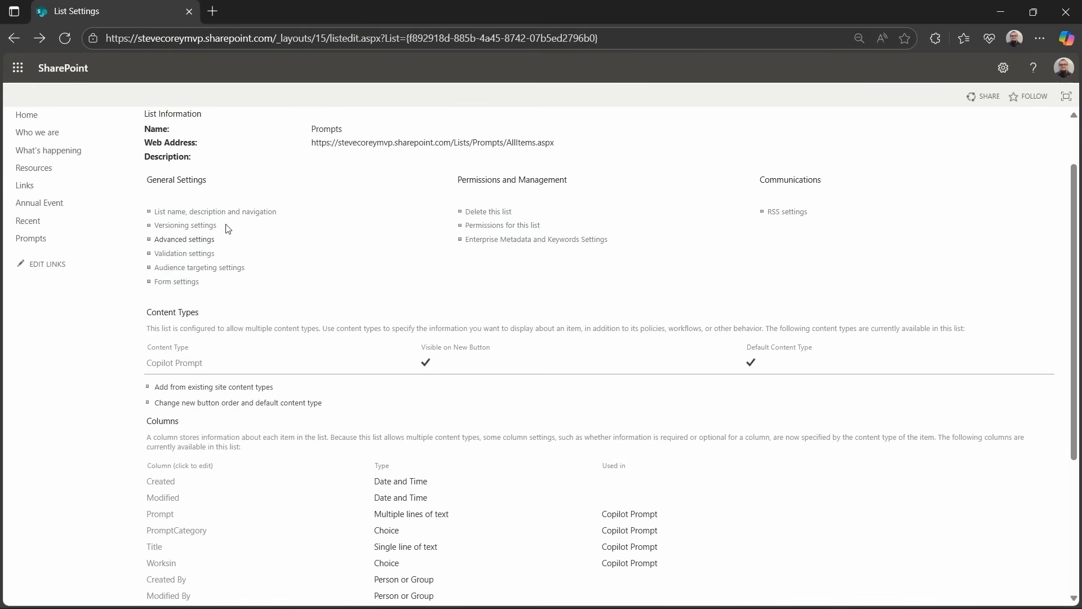
scroll(228, 228, "up", 2)
left_click(207, 158)
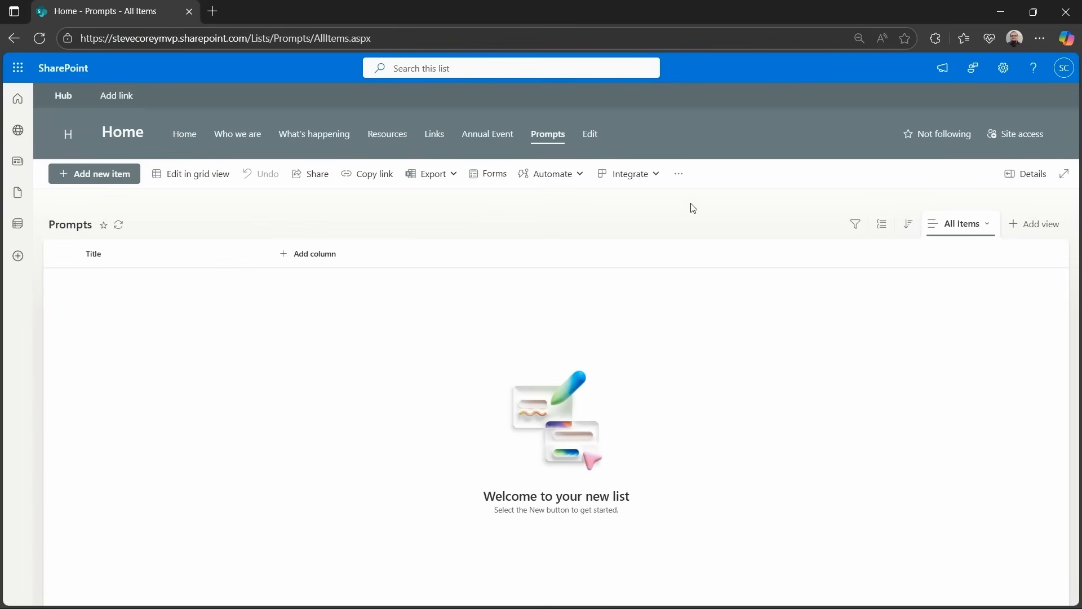
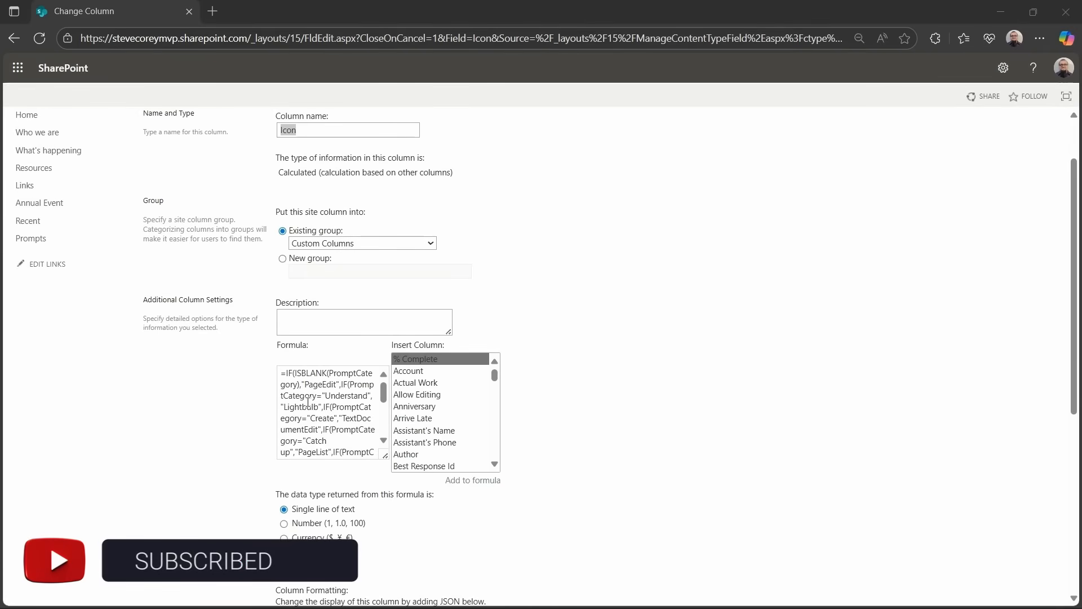
left_click(218, 17)
type("https://github.com/pnp/List-Formatting/tree/master/view-samples/prompt-cards")
key("Return")
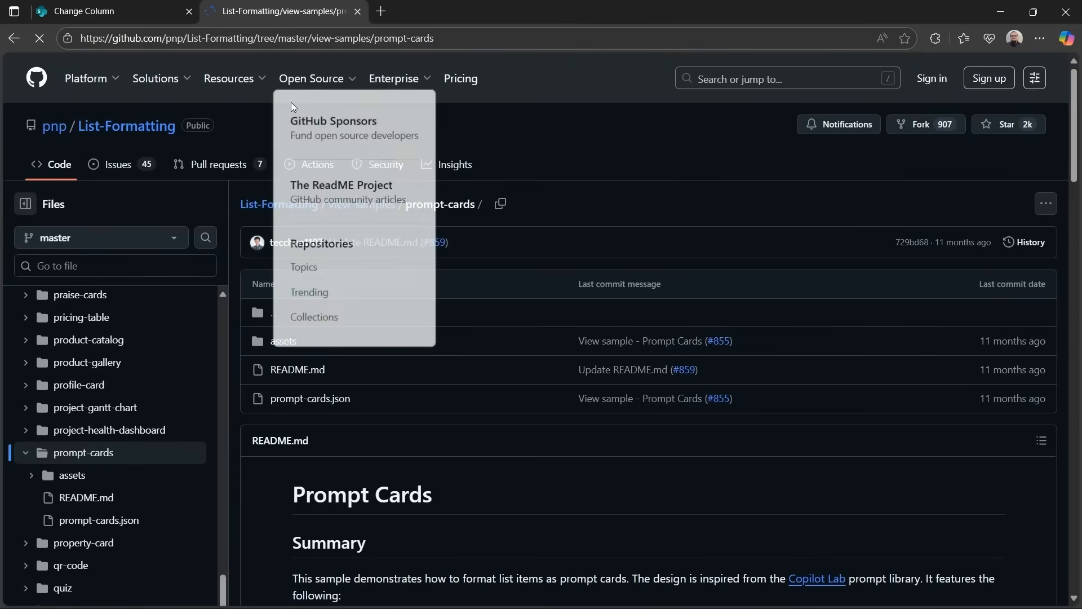
scroll(483, 337, "down", 2)
scroll(496, 333, "down", 2)
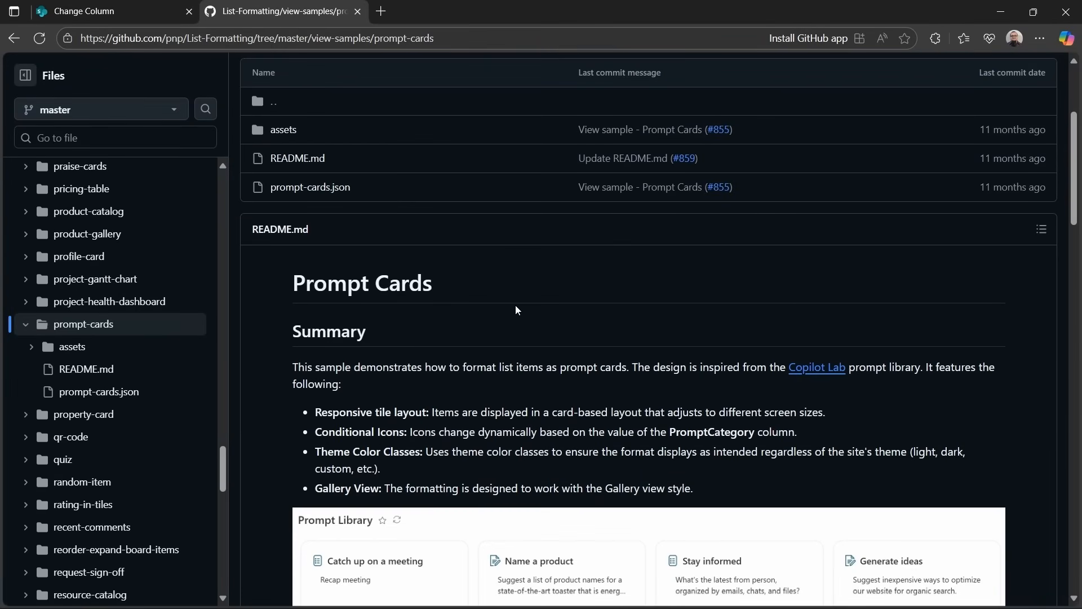
scroll(515, 306, "down", 2)
scroll(515, 304, "up", 5)
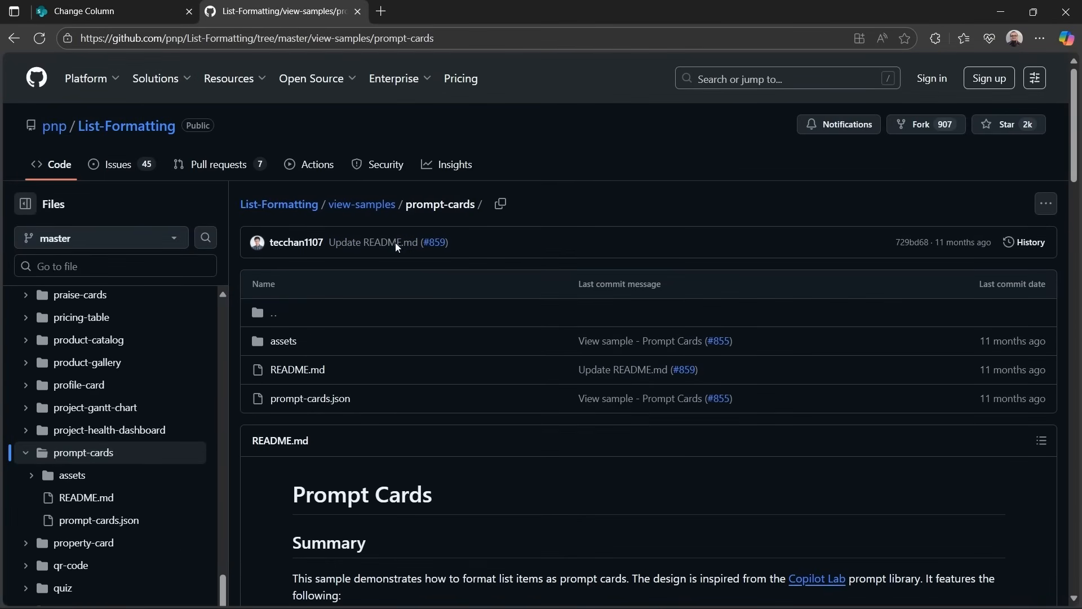
mouse_move(391, 239)
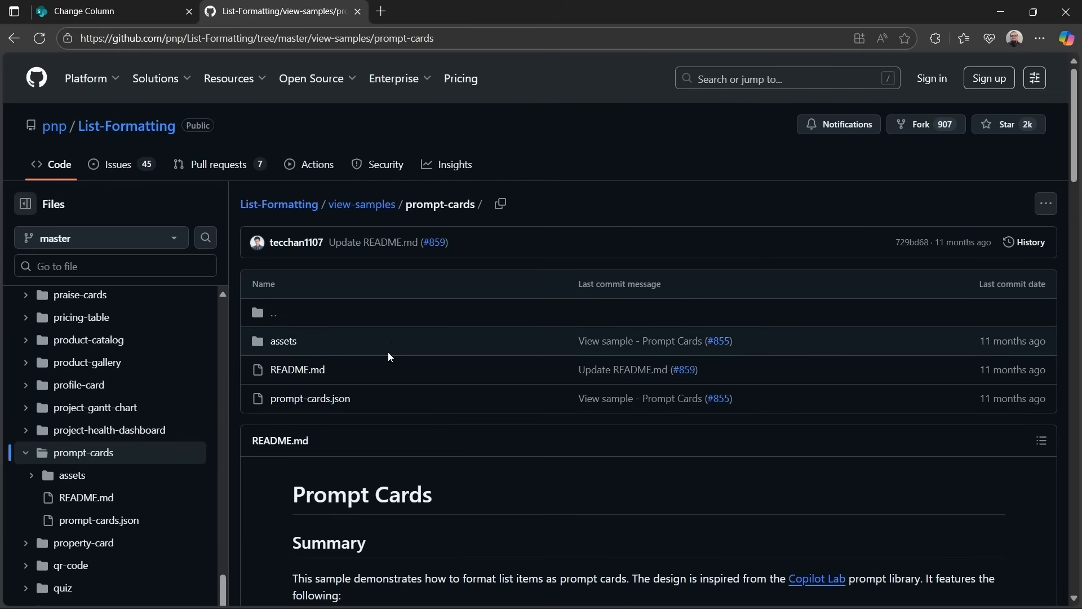
- Examine the Prompt Cards README for the Gallery view requirements, required columns, choice values and Icon column formula
scroll(393, 366, "down", 1)
scroll(394, 371, "down", 15)
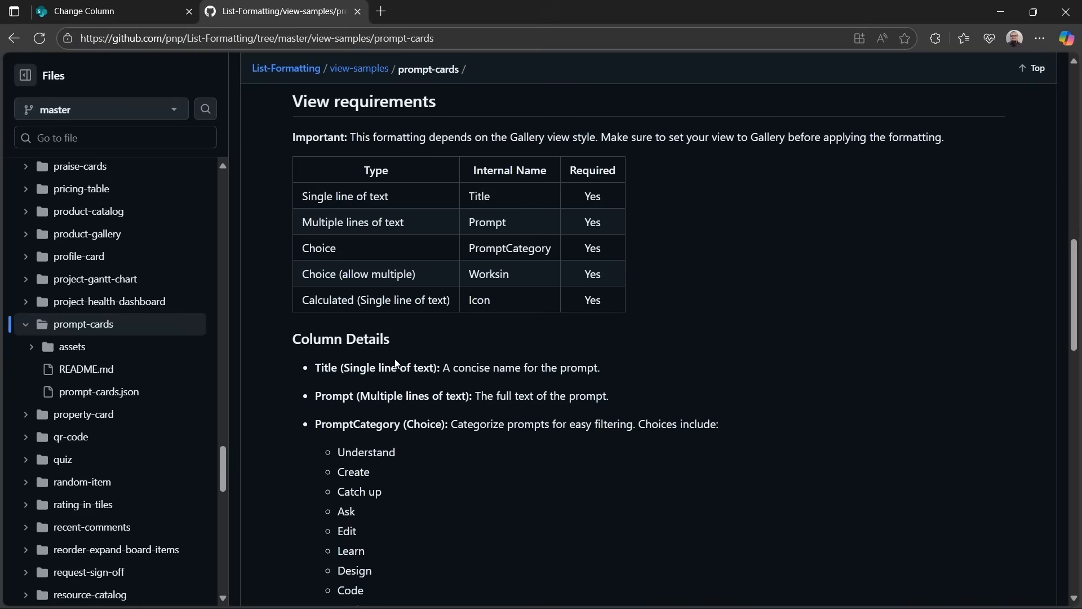
scroll(397, 345, "down", 10)
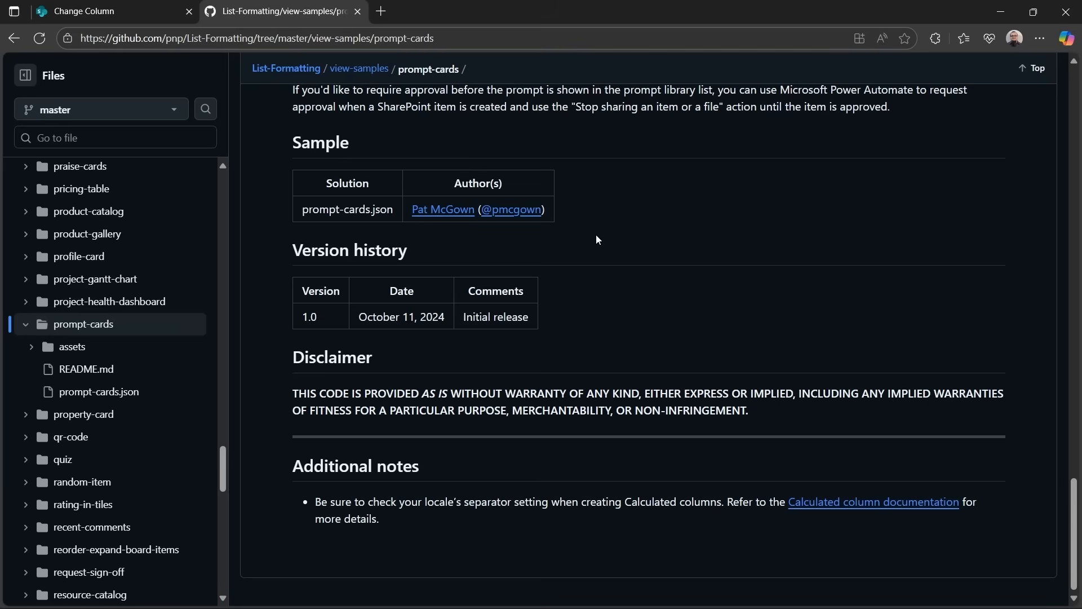
scroll(620, 243, "up", 9)
scroll(634, 240, "up", 15)
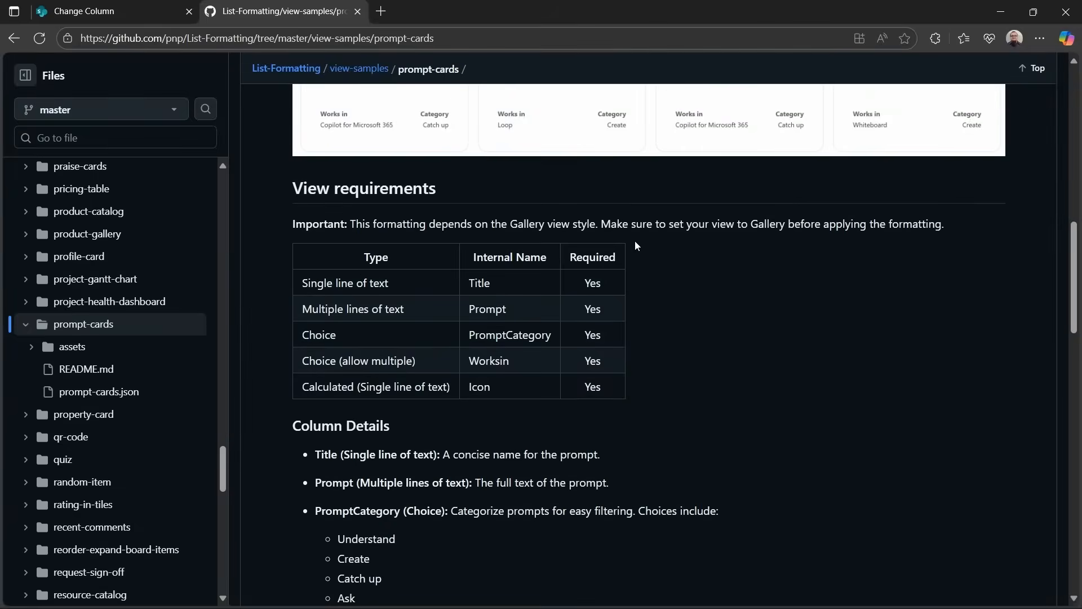
scroll(615, 287, "down", 5)
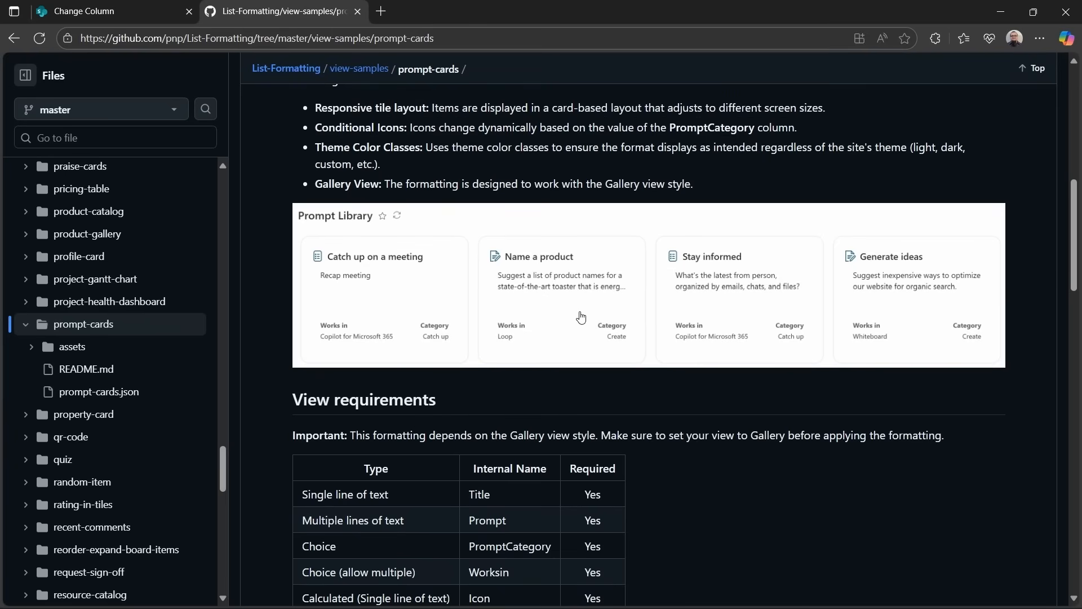
scroll(566, 299, "up", 2)
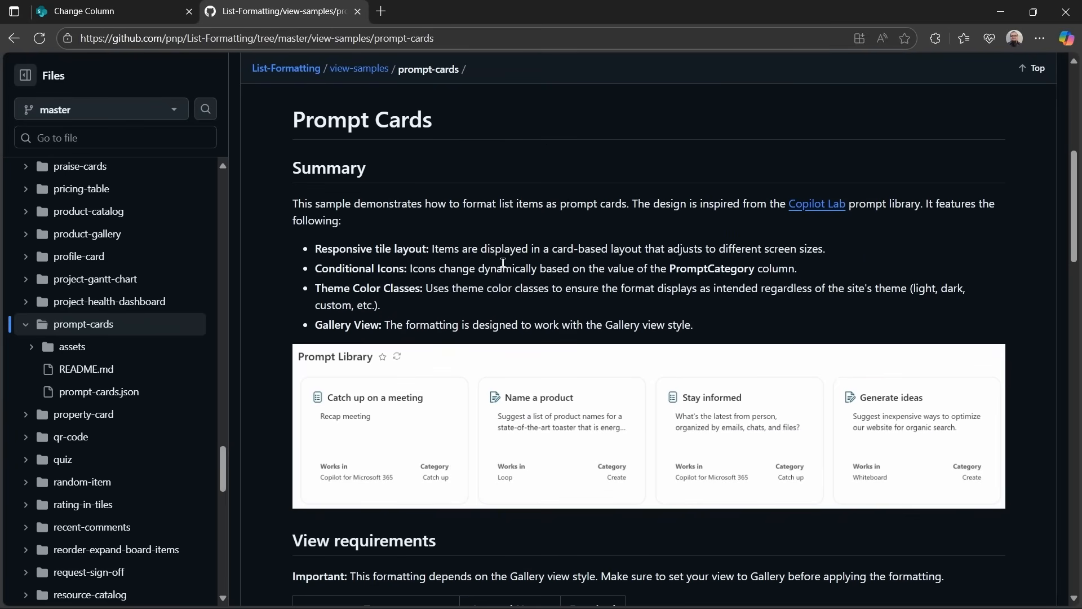
scroll(503, 263, "down", 6)
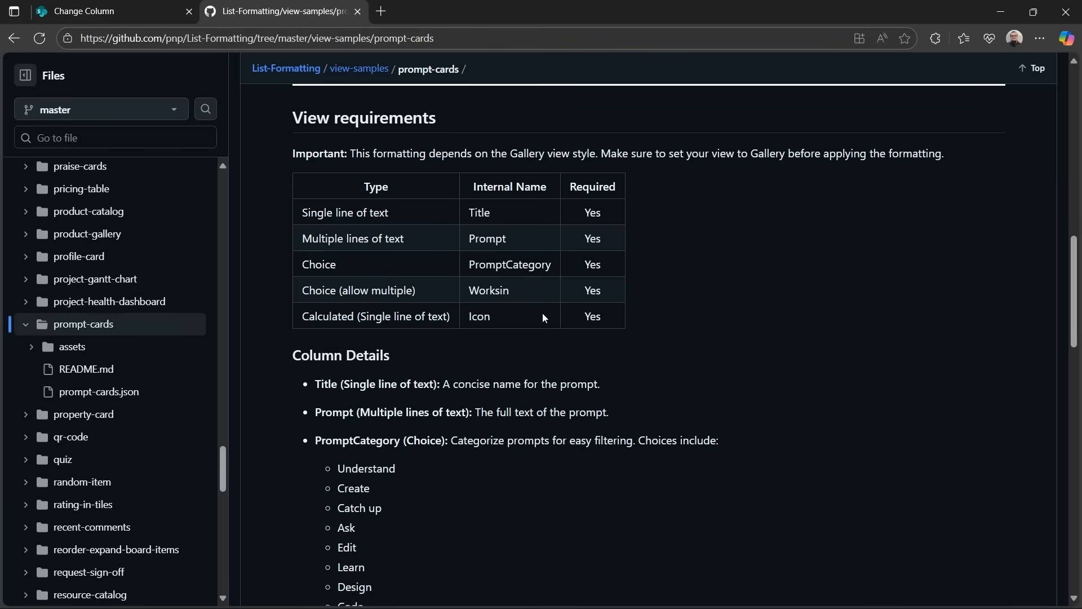
scroll(542, 317, "down", 3)
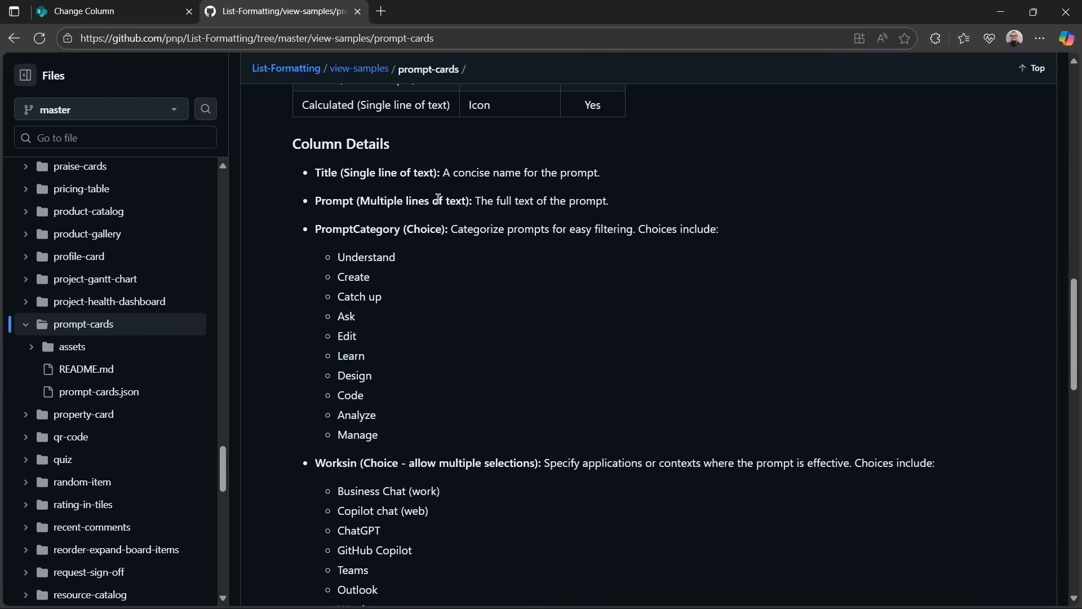
scroll(343, 151, "down", 2)
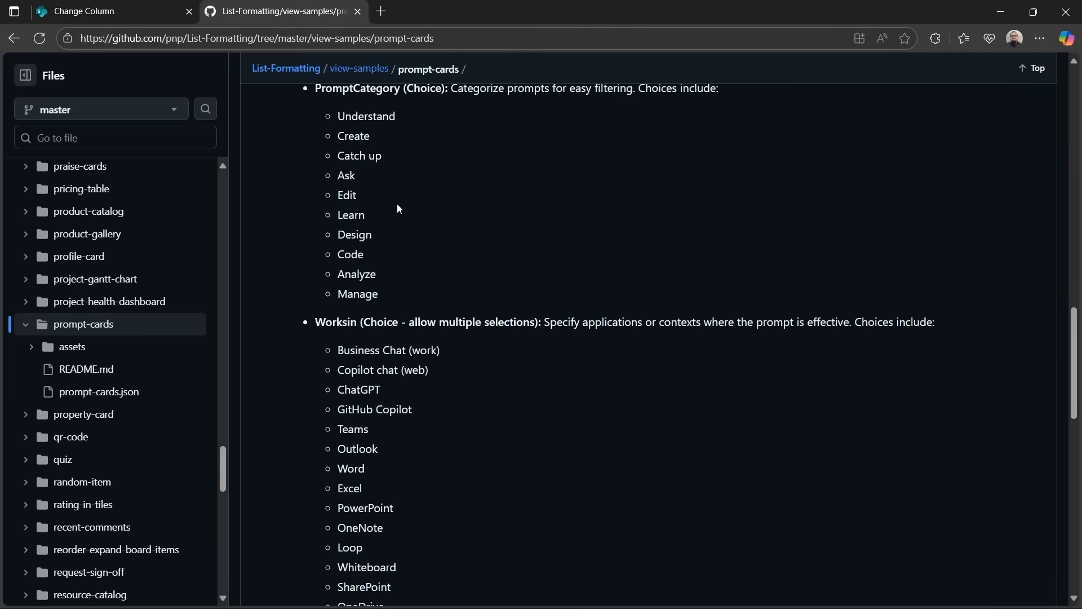
scroll(397, 209, "down", 7)
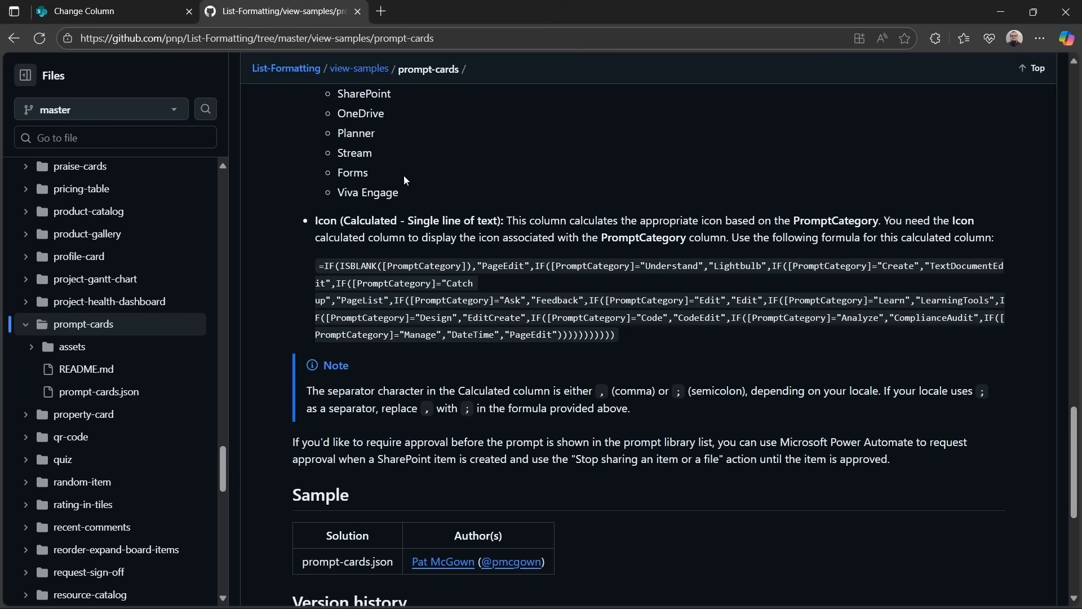
scroll(401, 156, "down", 1)
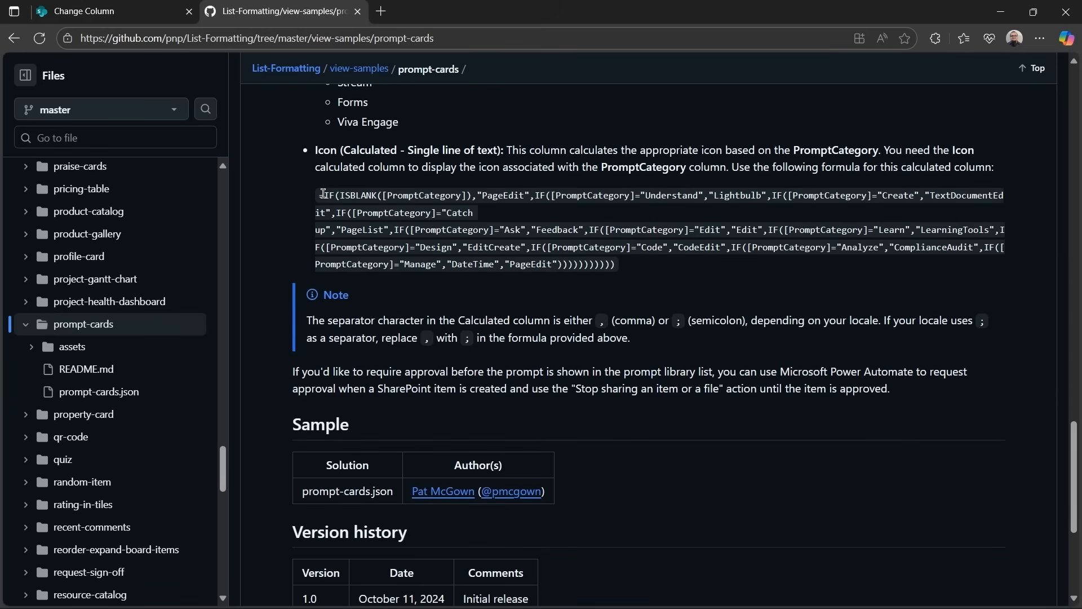
scroll(323, 193, "down", 4)
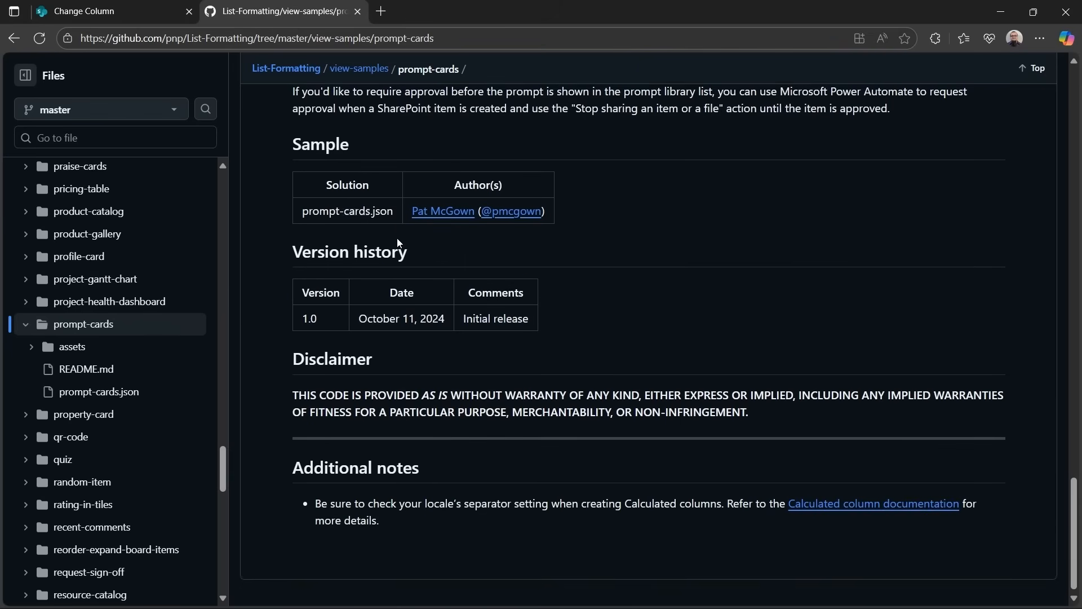
scroll(558, 238, "up", 15)
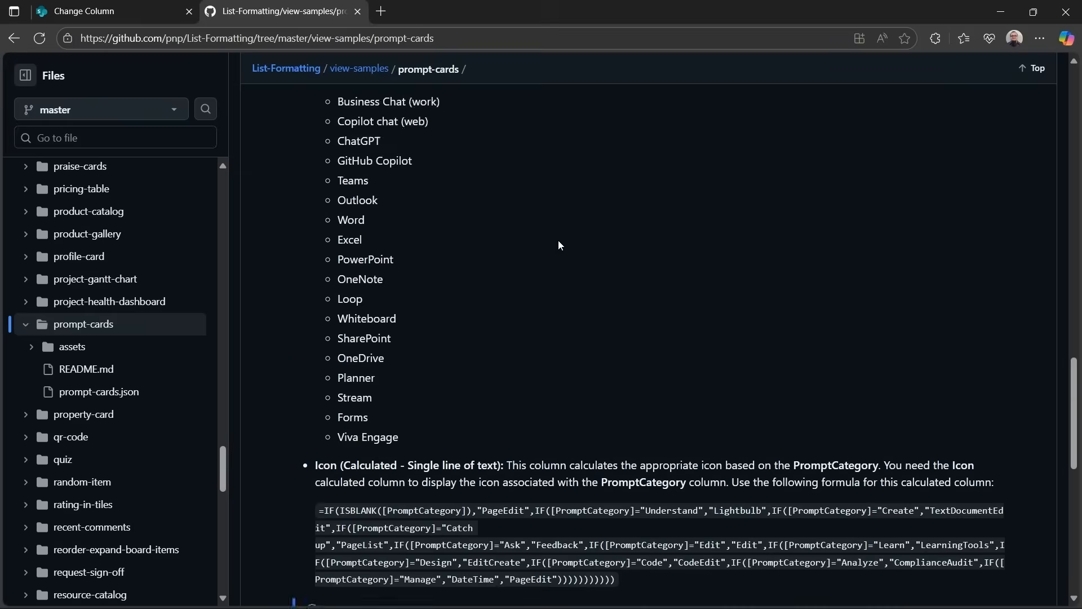
- Switch back to SharePoint and save the calculated Icon site column, updating all list columns based on it
left_click(94, 11)
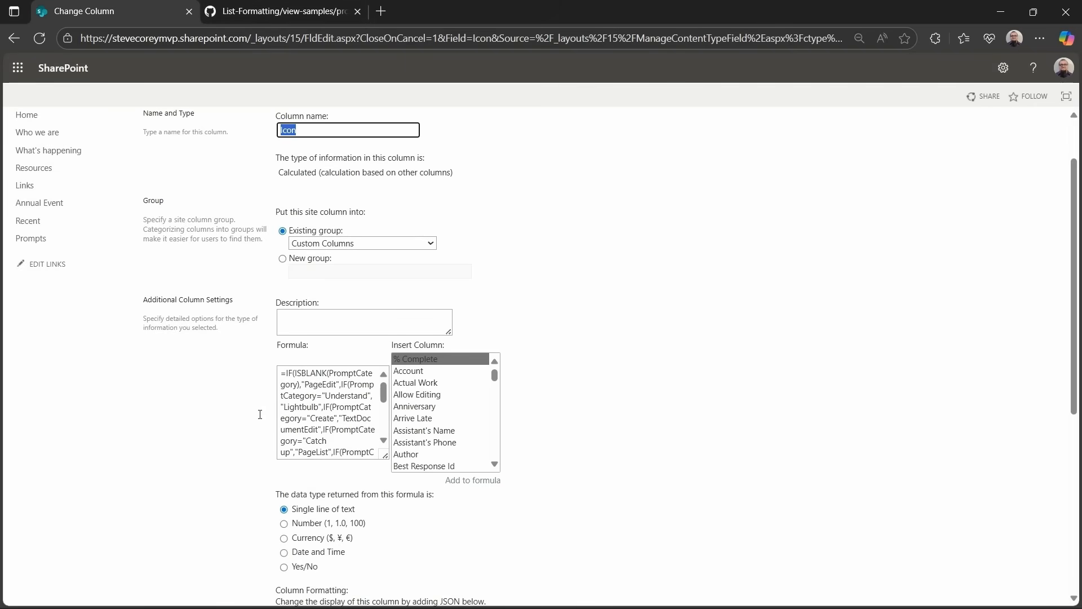
scroll(353, 450, "down", 6)
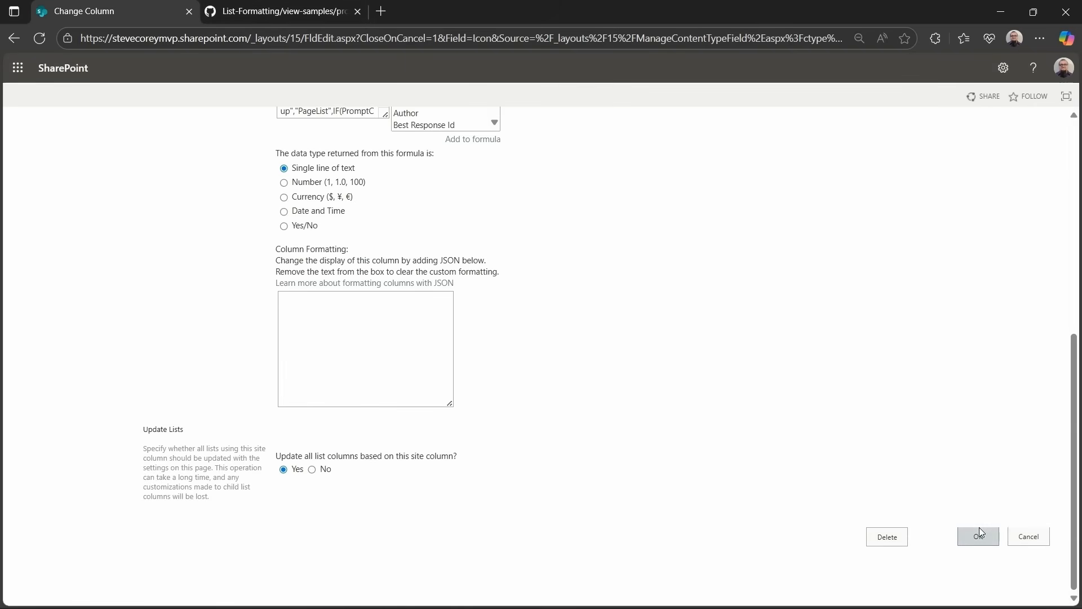
left_click(979, 536)
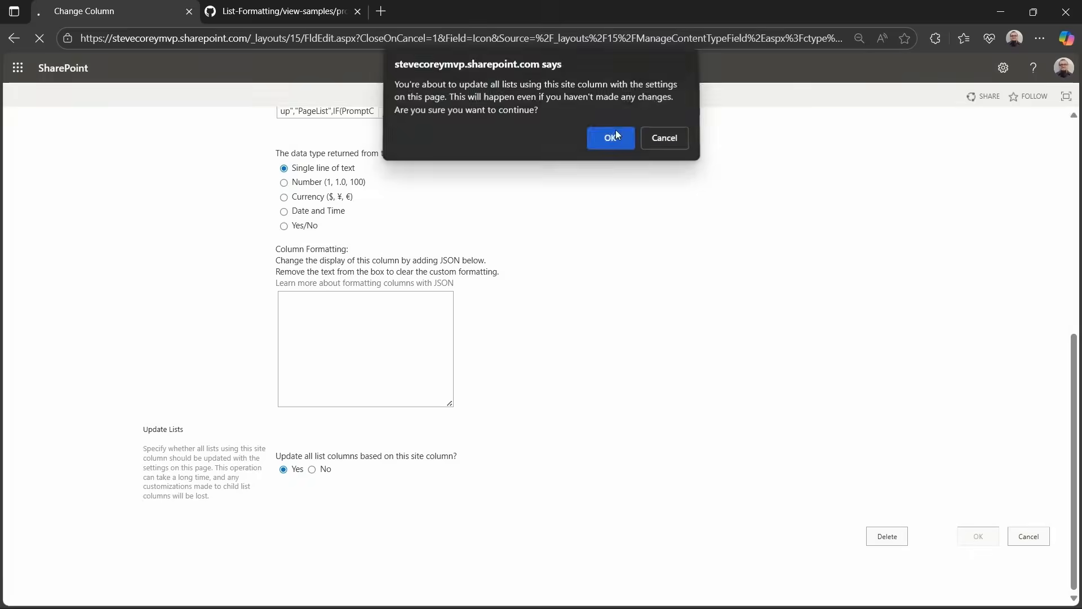
left_click(612, 140)
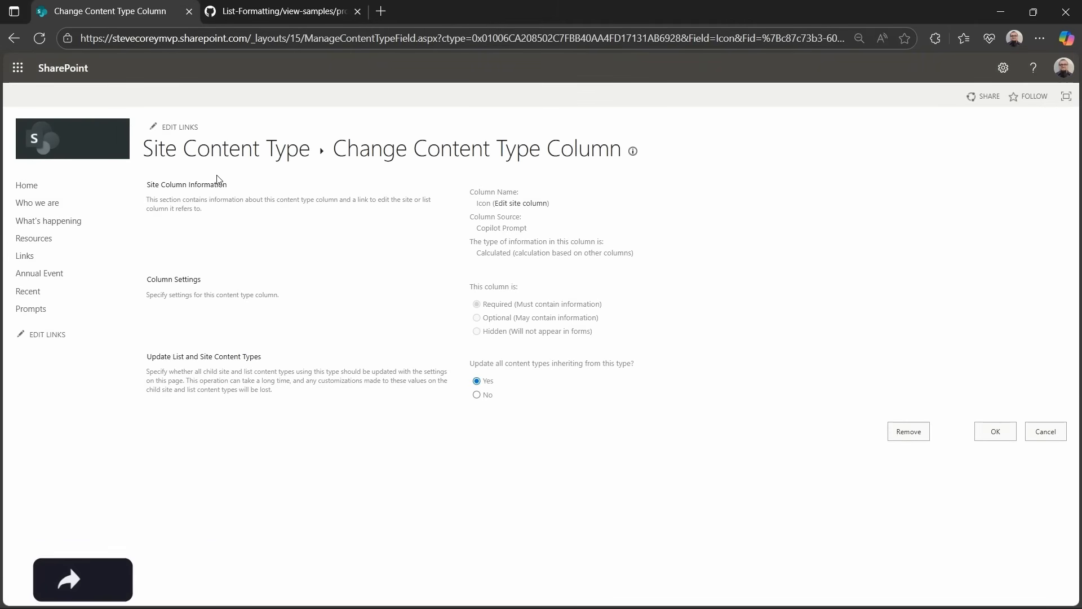
- Open the Prompts list from the site contents
left_click(1003, 67)
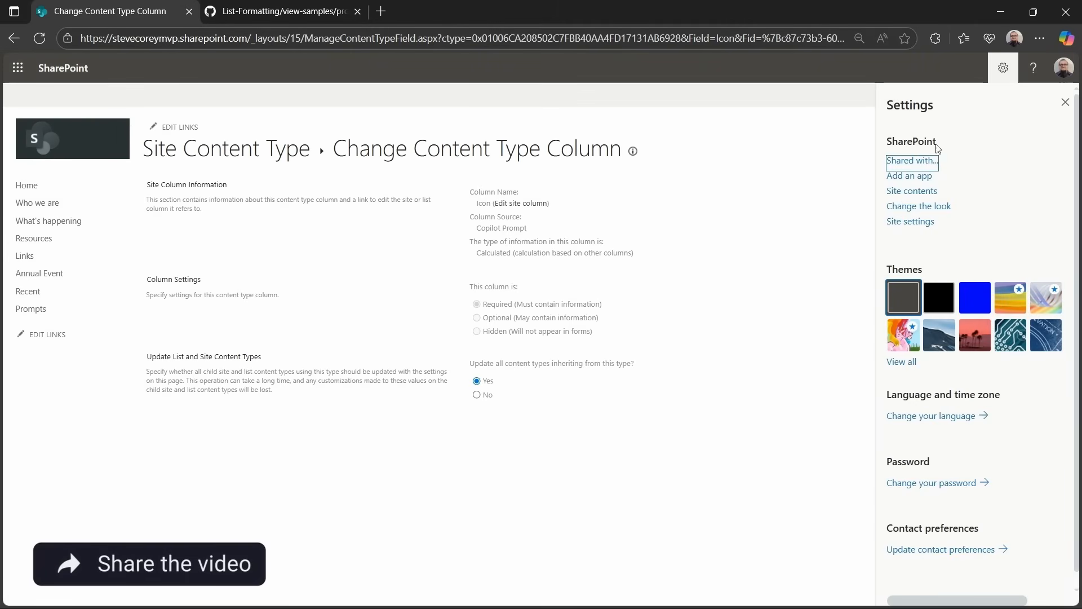
left_click(908, 192)
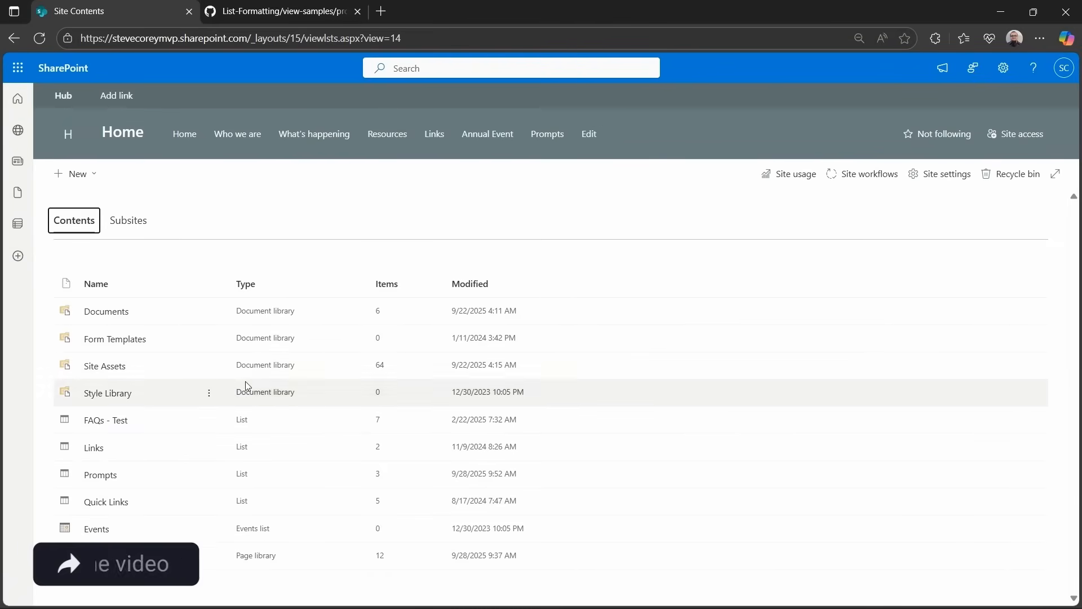
left_click(100, 475)
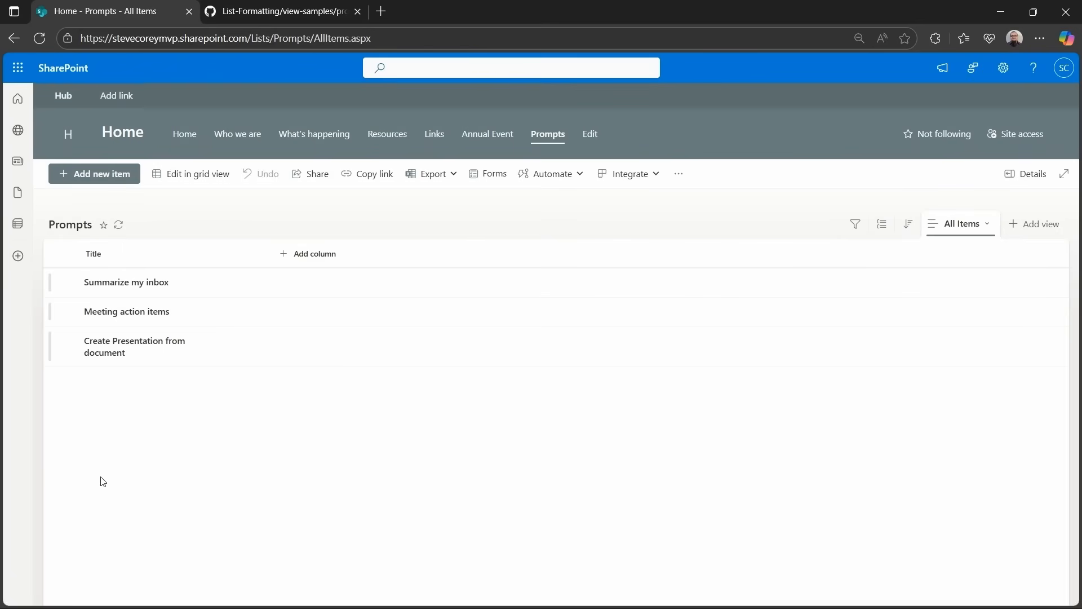
- Show the Prompt, PromptCategory and Worksin columns in the Prompts list's All Items view
left_click(283, 259)
left_click(331, 484)
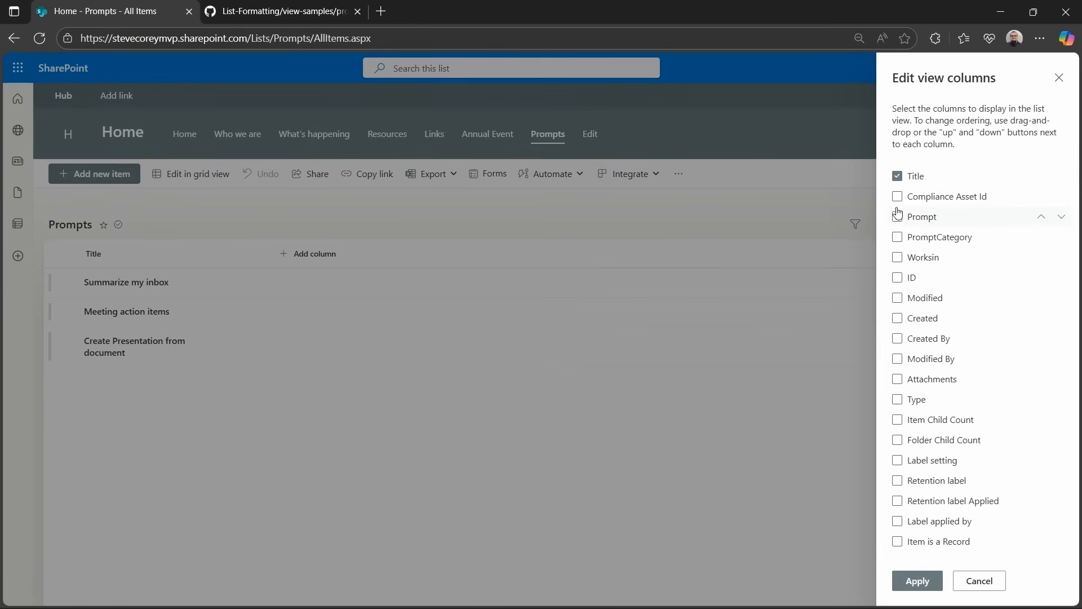
left_click(897, 216)
left_click(892, 238)
left_click(896, 258)
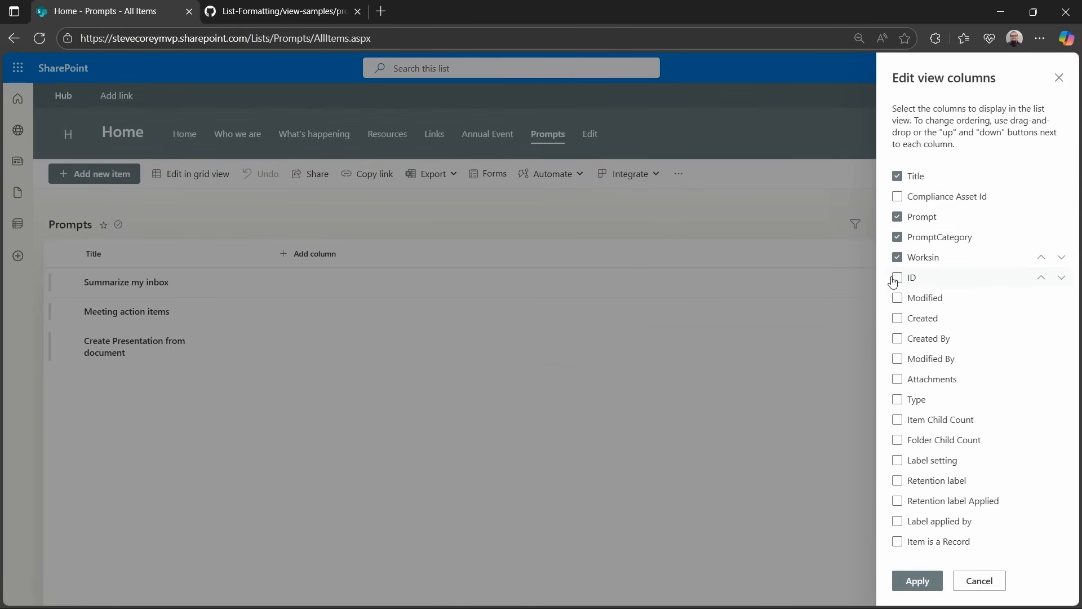
left_click(897, 583)
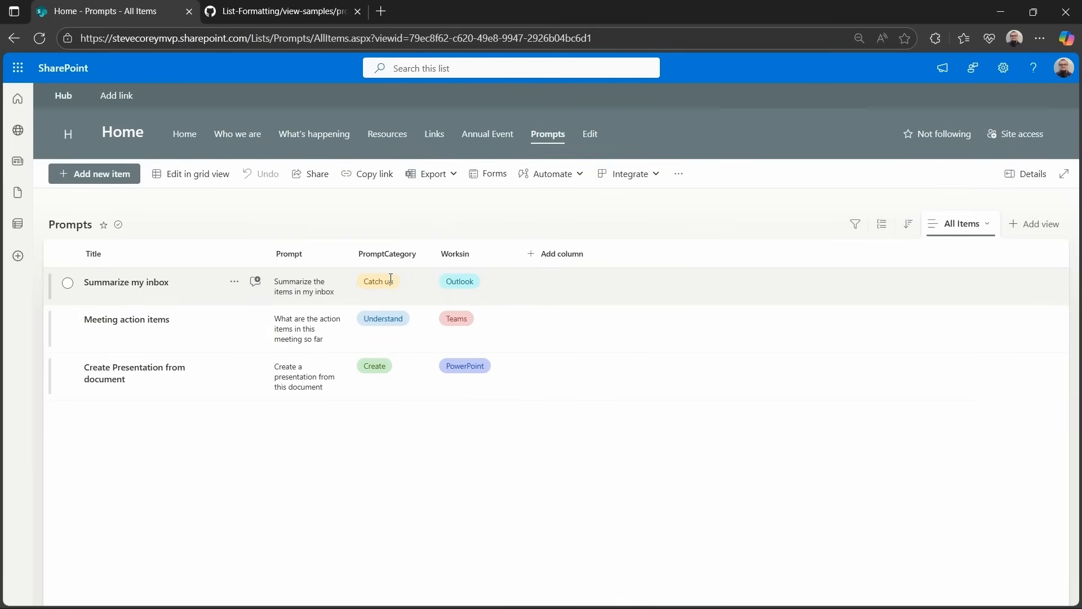
left_click(985, 228)
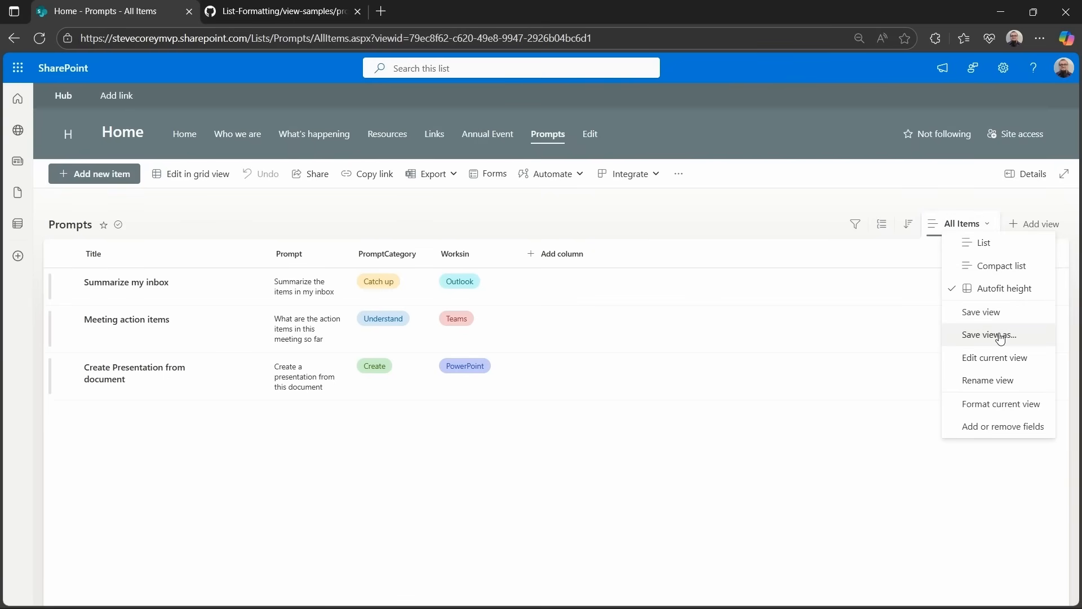
left_click(885, 368)
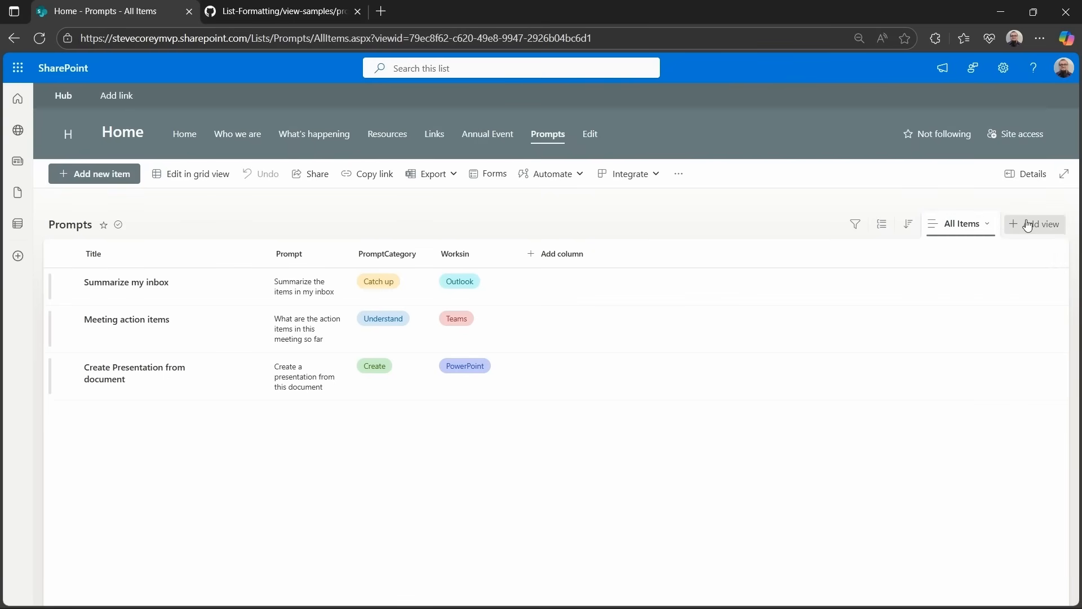
- Create a public Gallery view named Prompt Gallery for the Prompts list
left_click(1028, 224)
left_click(535, 324)
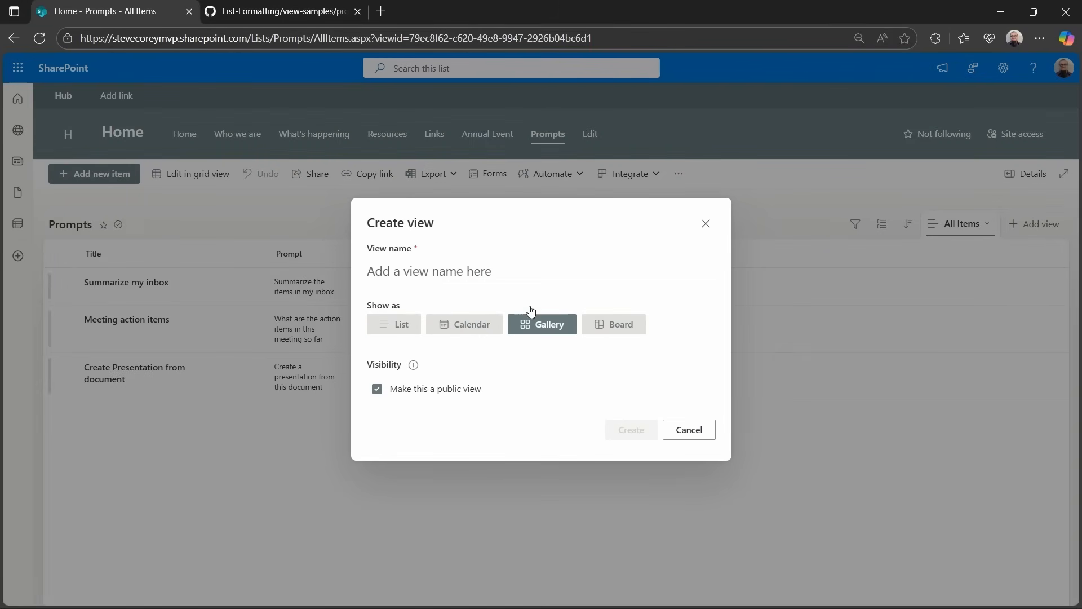
left_click(501, 267)
type("Promp")
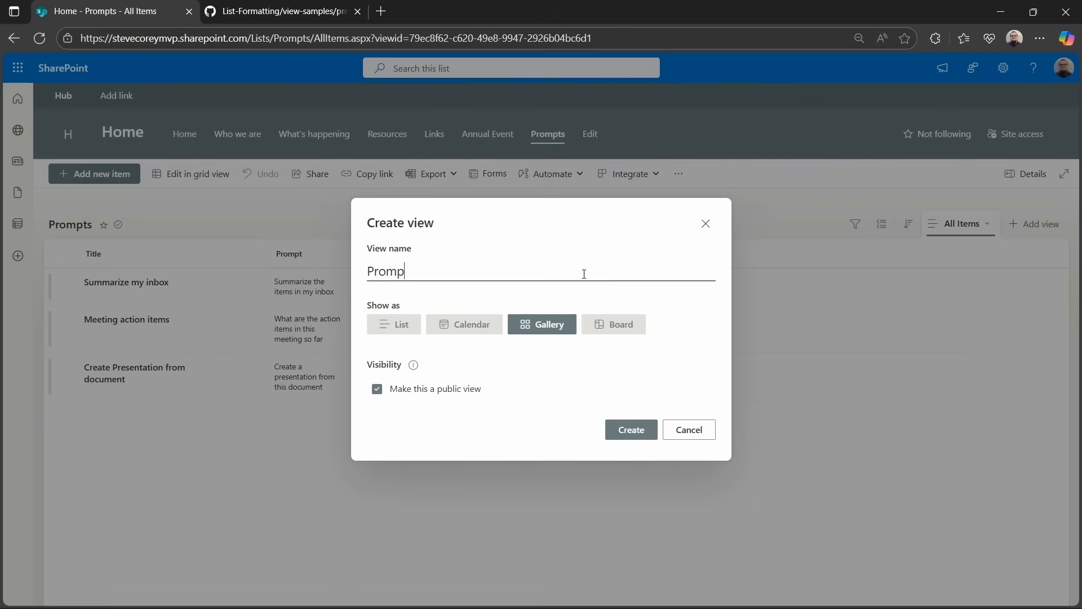
type("t Galler")
key("BackSpace")
key("BackSpace")
type("lery")
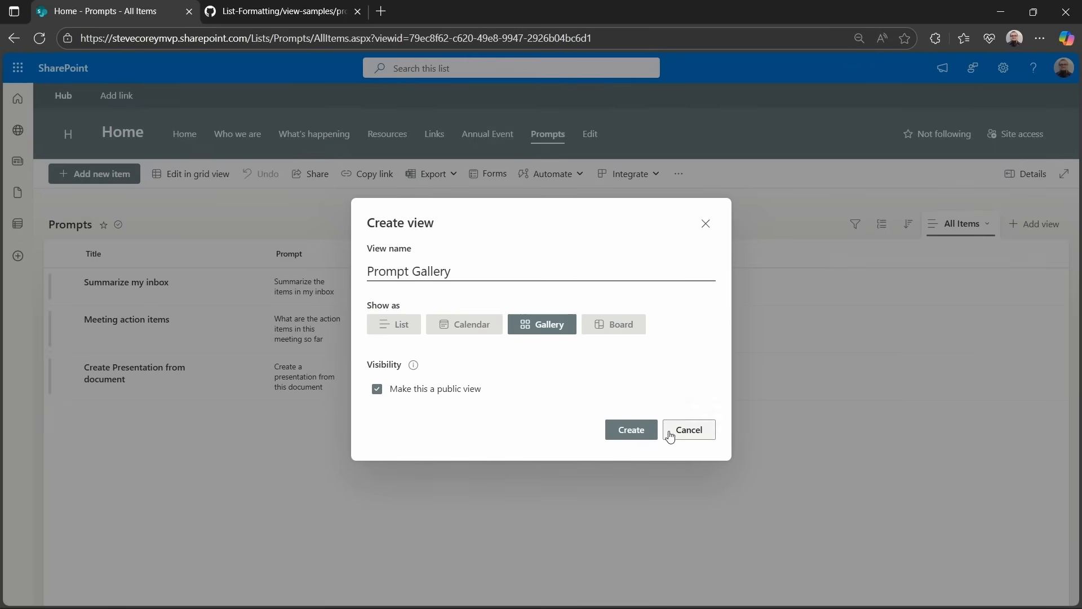
left_click(641, 434)
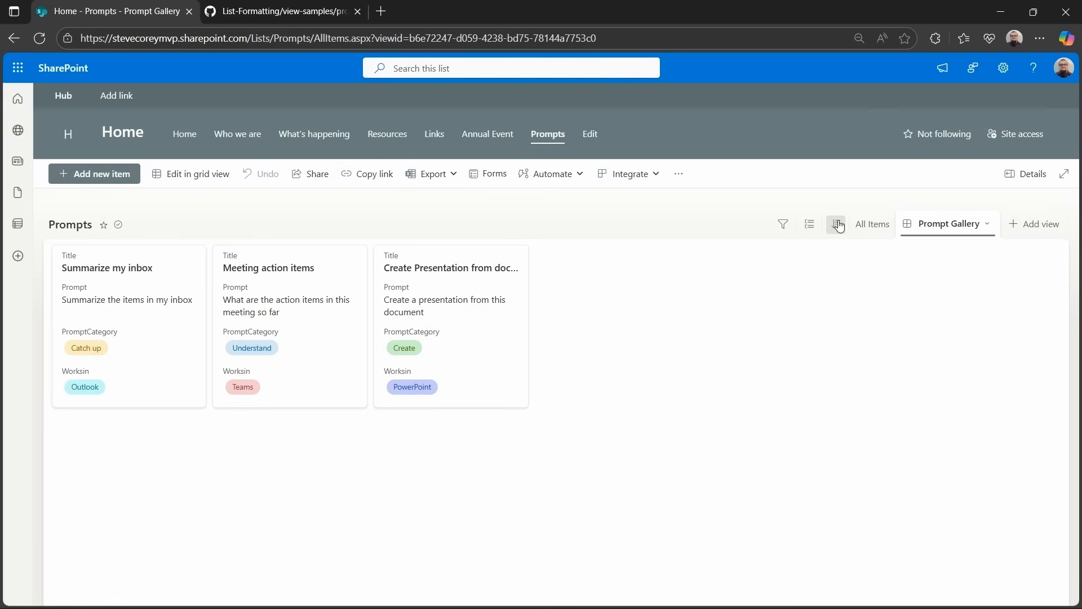
- Open the Prompt Gallery view's formatting in advanced mode and widen the Format view pane for the JSON code
left_click(986, 225)
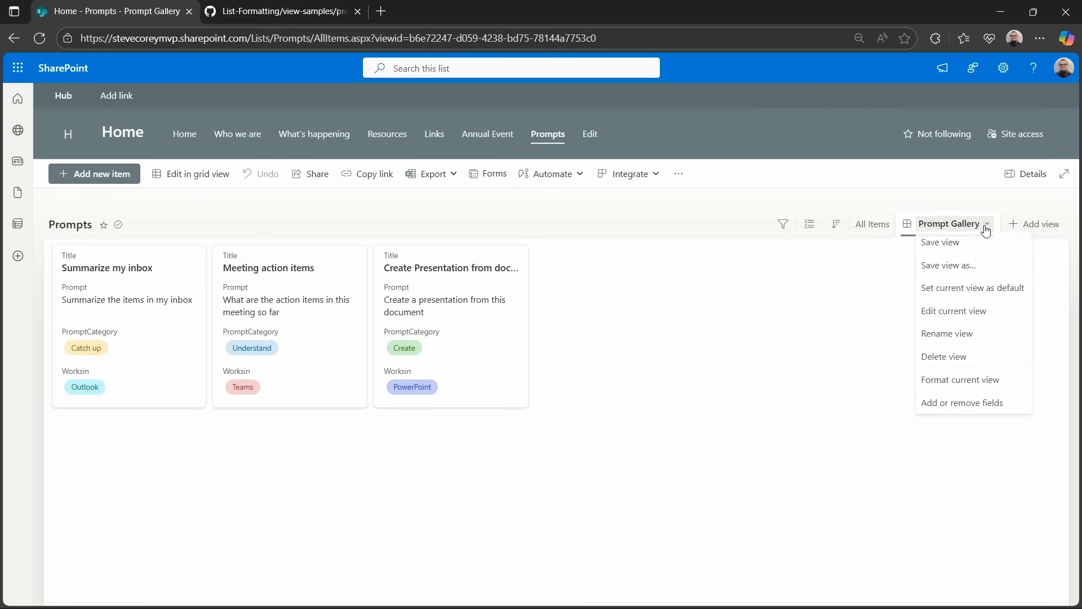
left_click(955, 380)
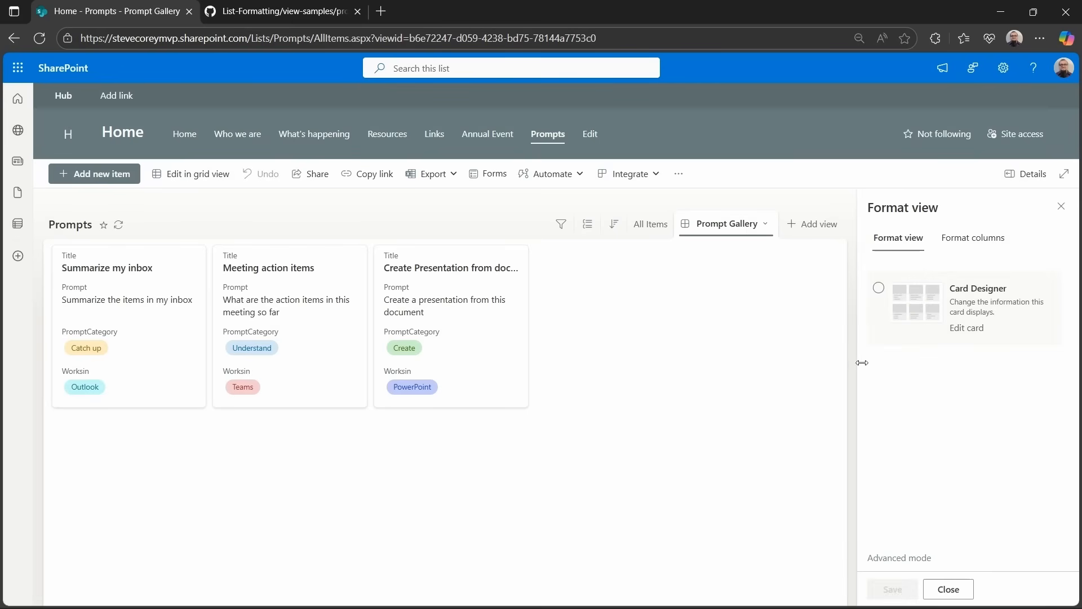
left_click(897, 557)
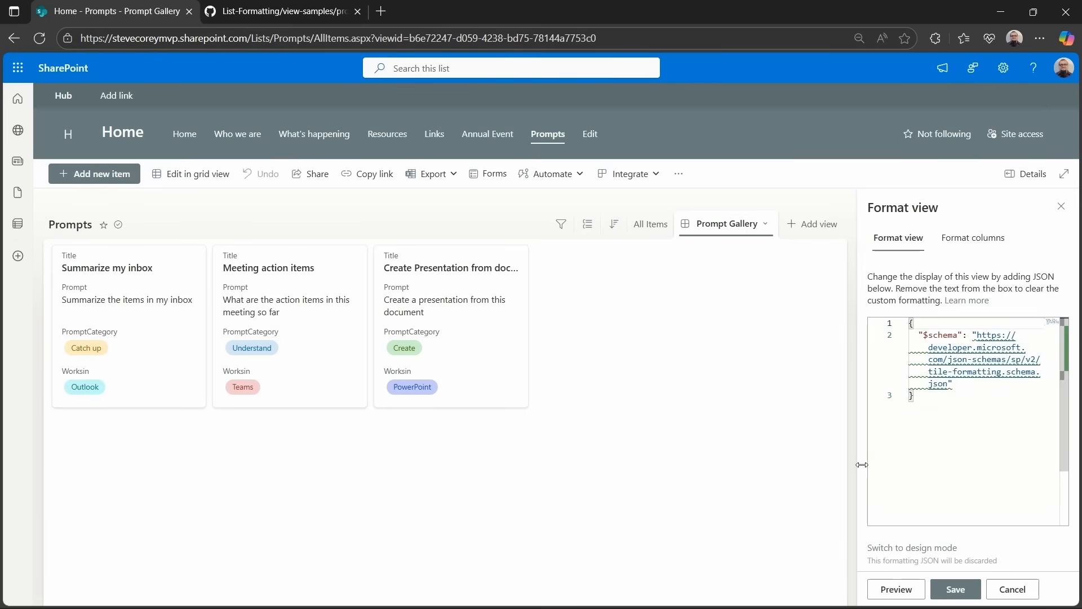
left_click_drag(862, 464, 629, 467)
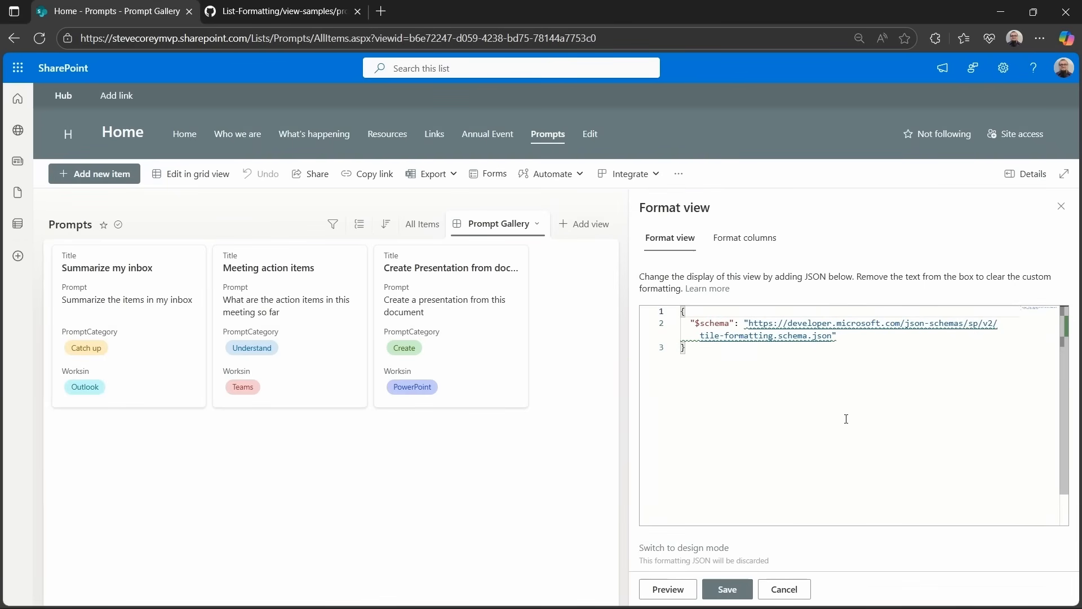
- Switch to the GitHub prompt-cards sample, review prompt-cards.json and copy its entire code
left_click(282, 11)
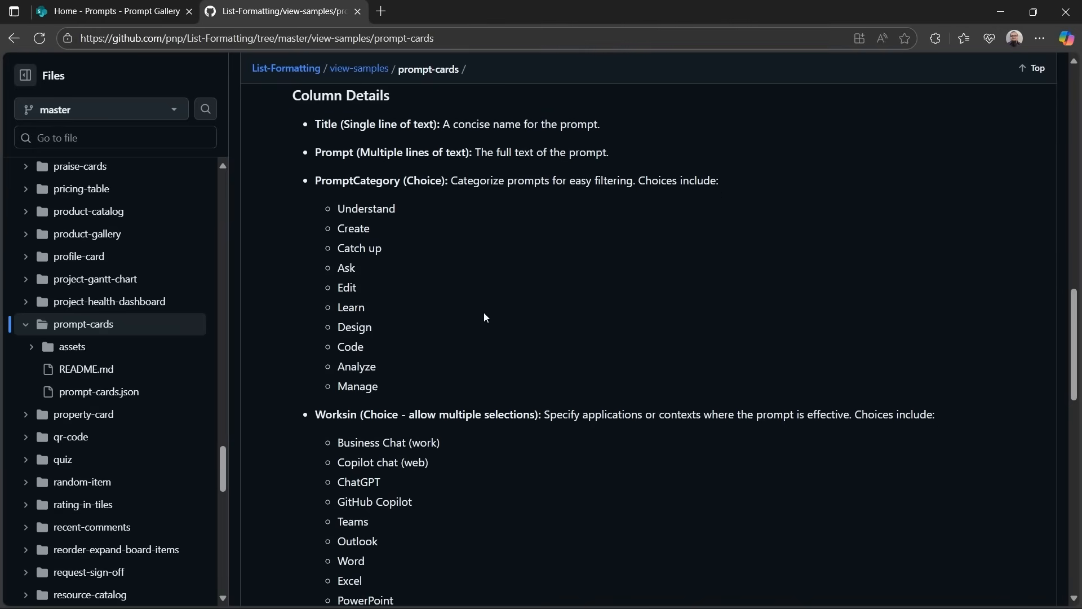
scroll(485, 317, "up", 20)
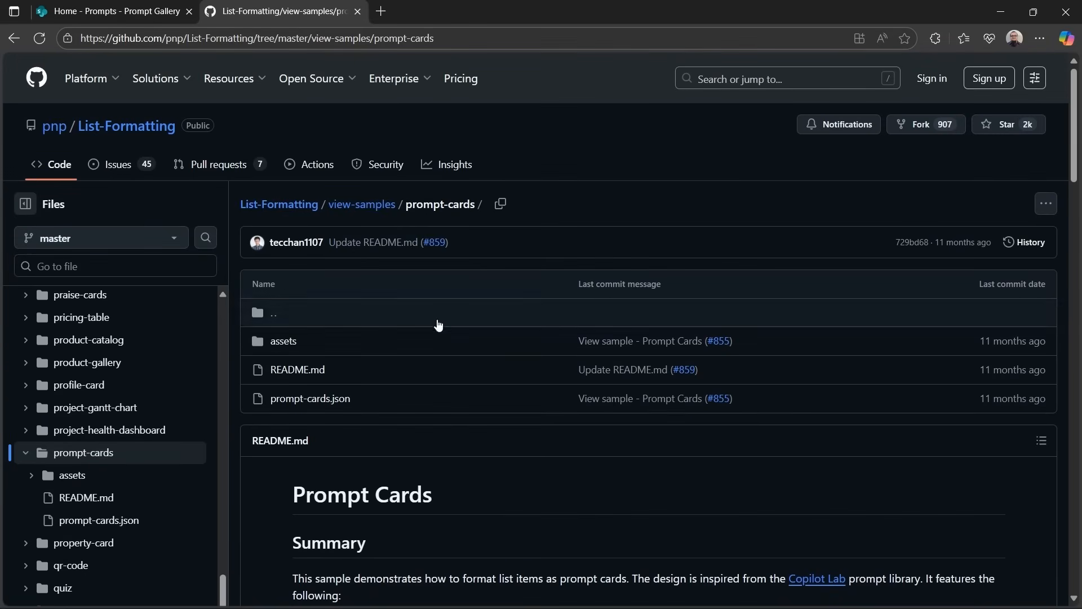
scroll(366, 271, "down", 3)
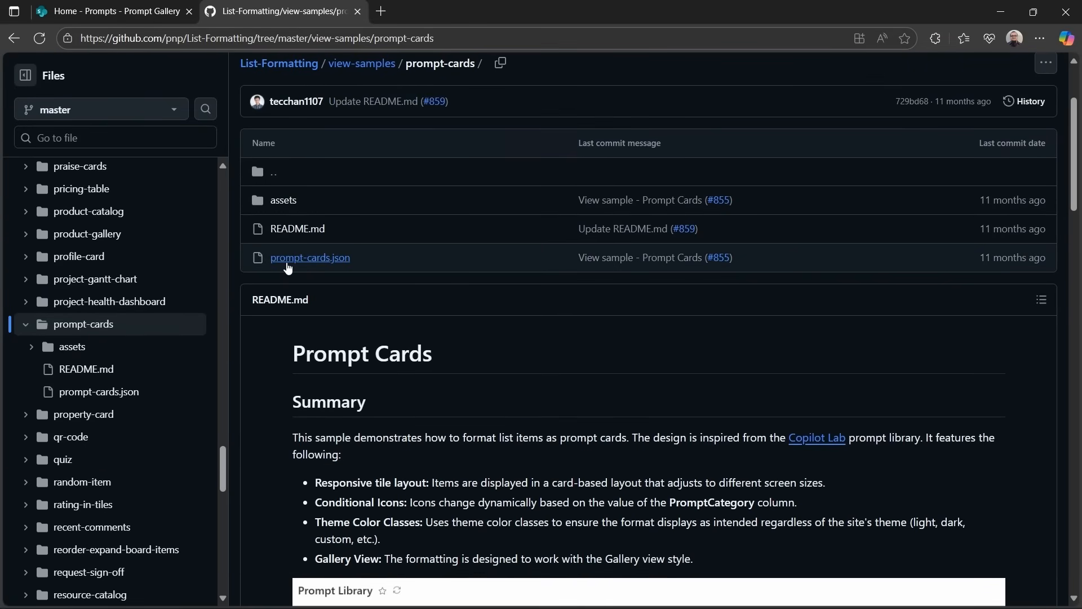
left_click(287, 262)
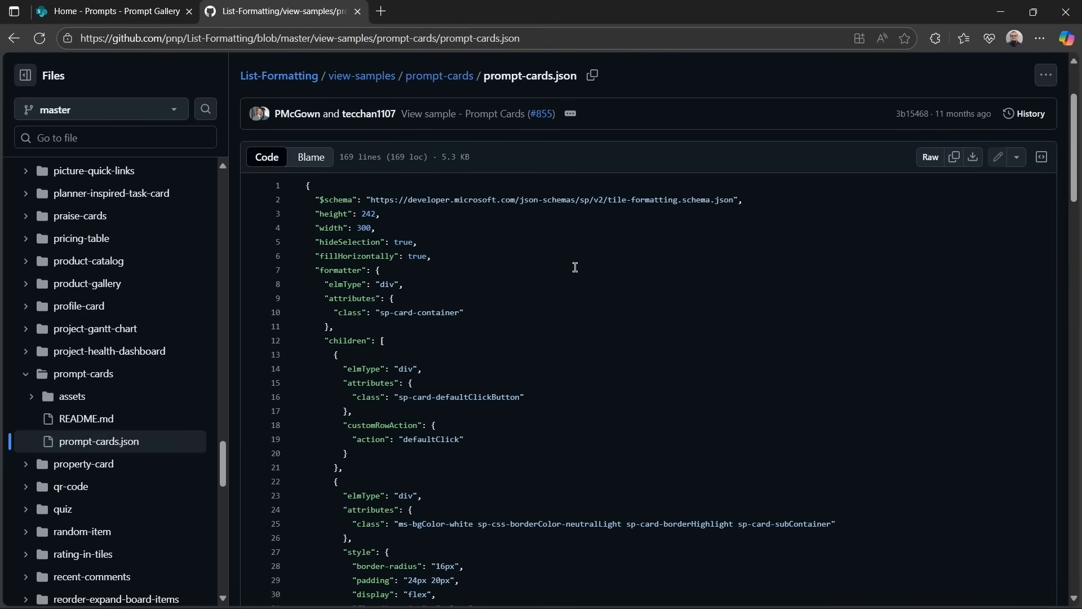
scroll(574, 267, "down", 18)
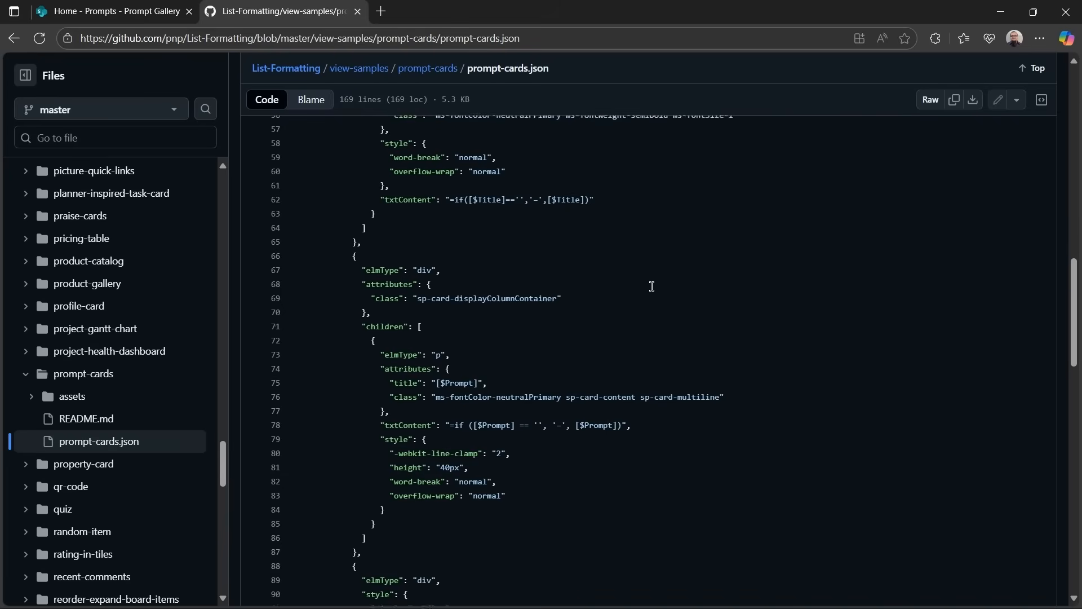
scroll(651, 286, "down", 14)
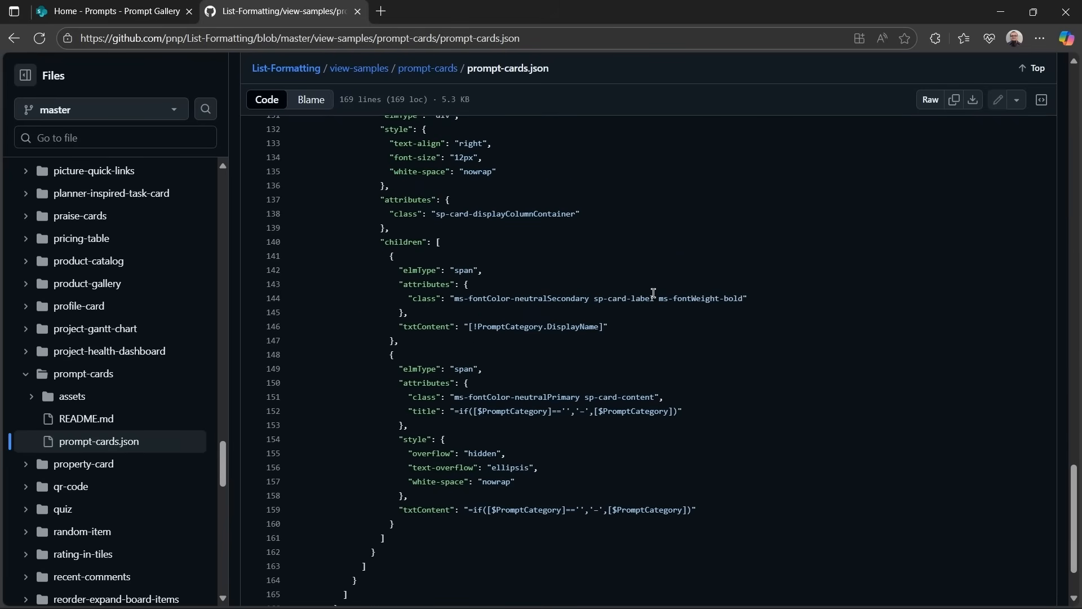
scroll(653, 293, "up", 20)
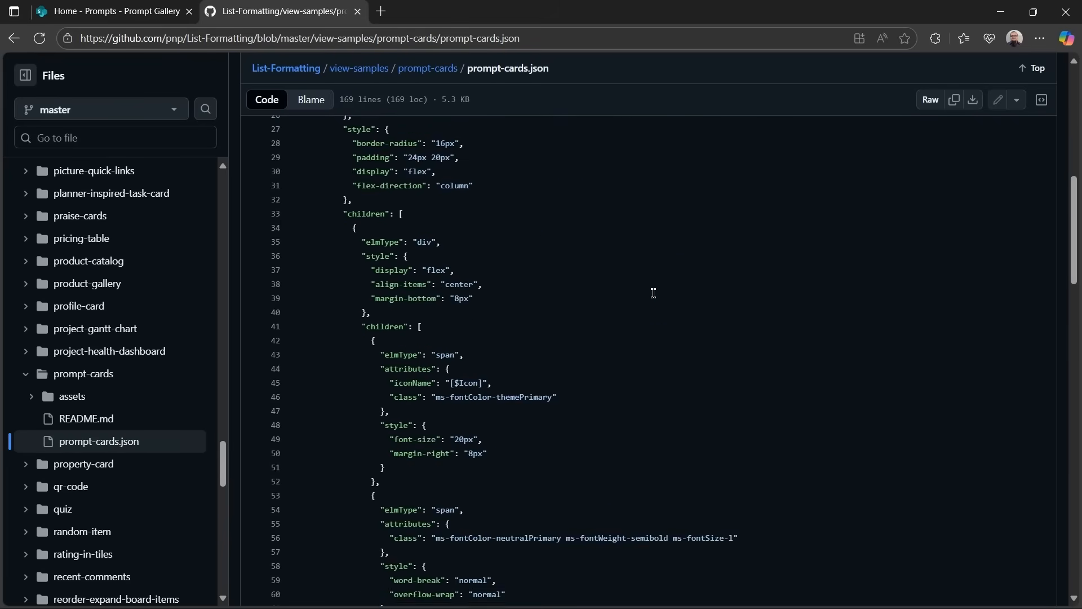
scroll(653, 293, "up", 3)
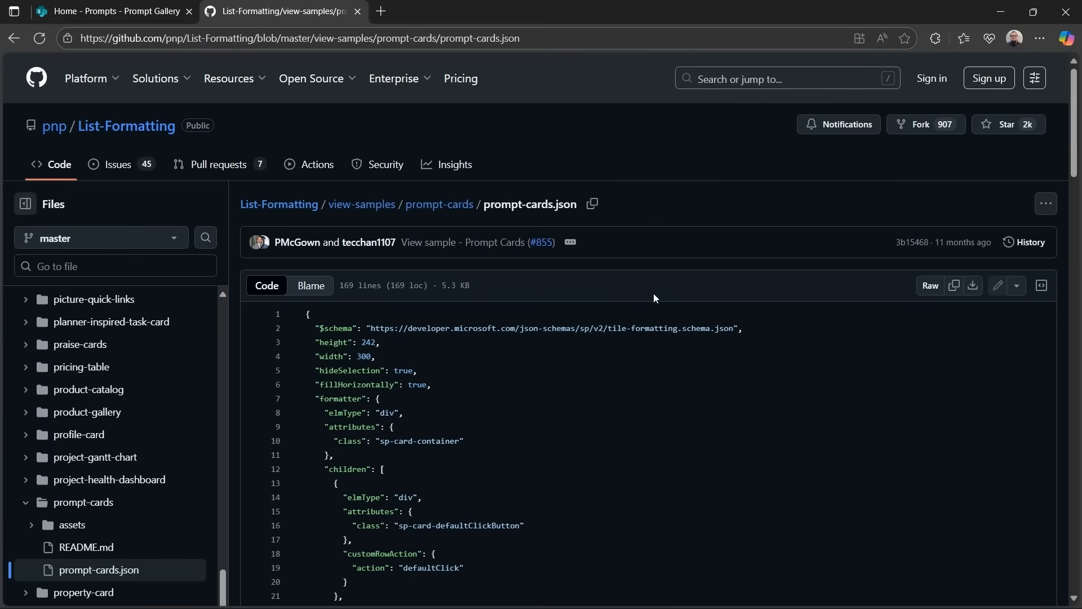
left_click(951, 293)
- Back in SharePoint, replace the Prompt Gallery view's formatting JSON with the copied prompt-cards code, save it and close the formatting pane
left_click(149, 7)
left_click(697, 324)
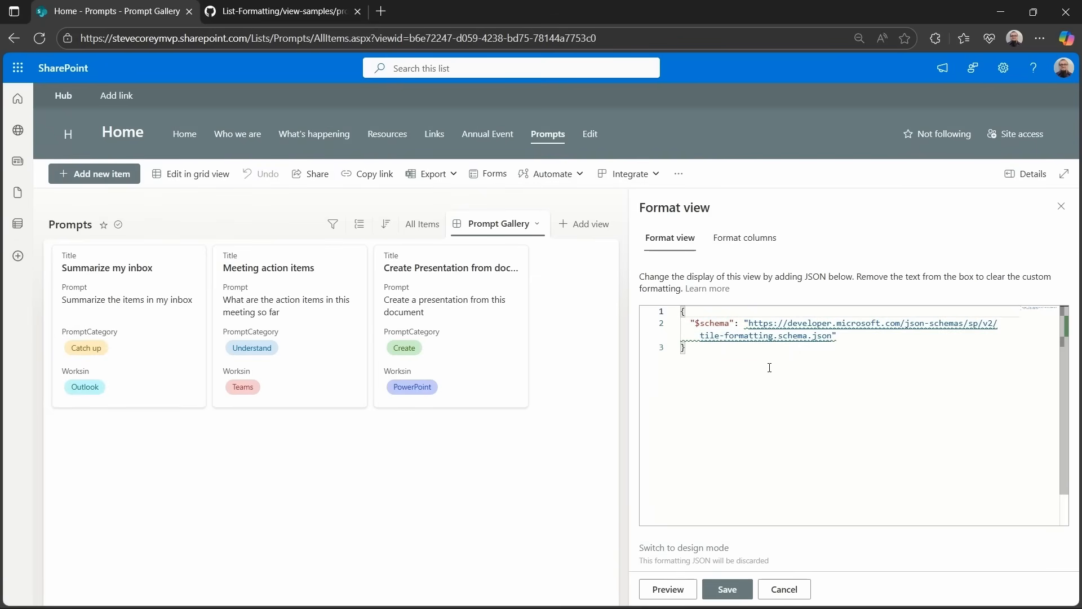
key("ctrl+a")
key("Delete")
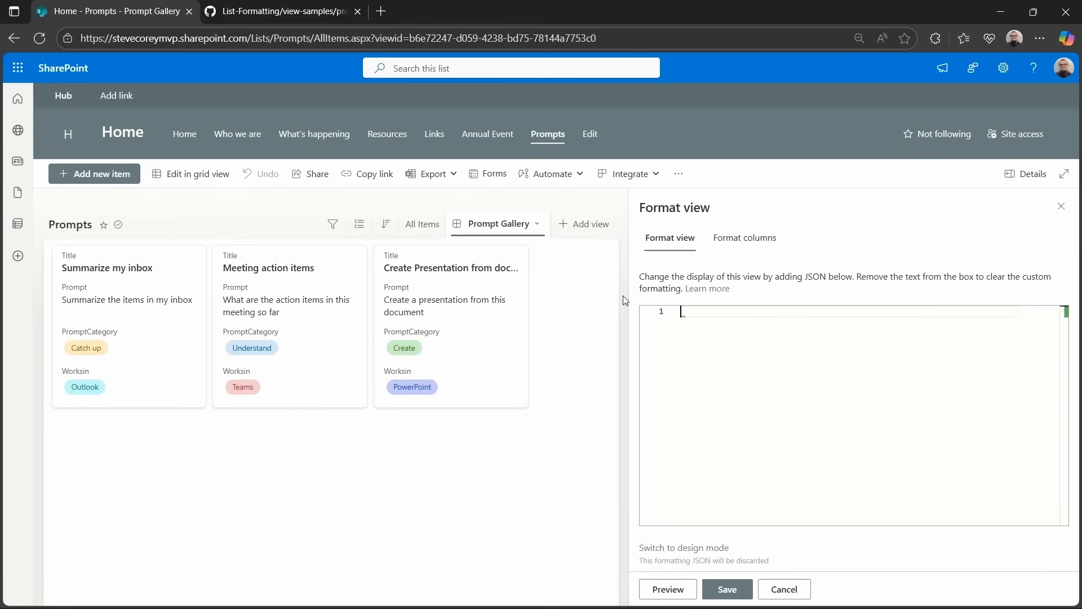
key("ctrl+v")
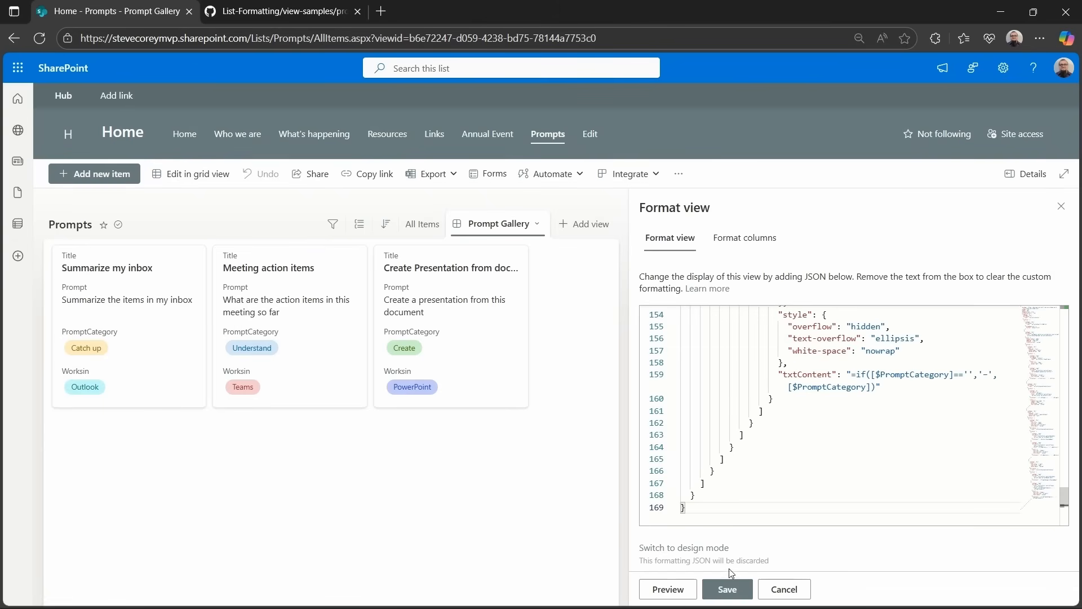
left_click(727, 589)
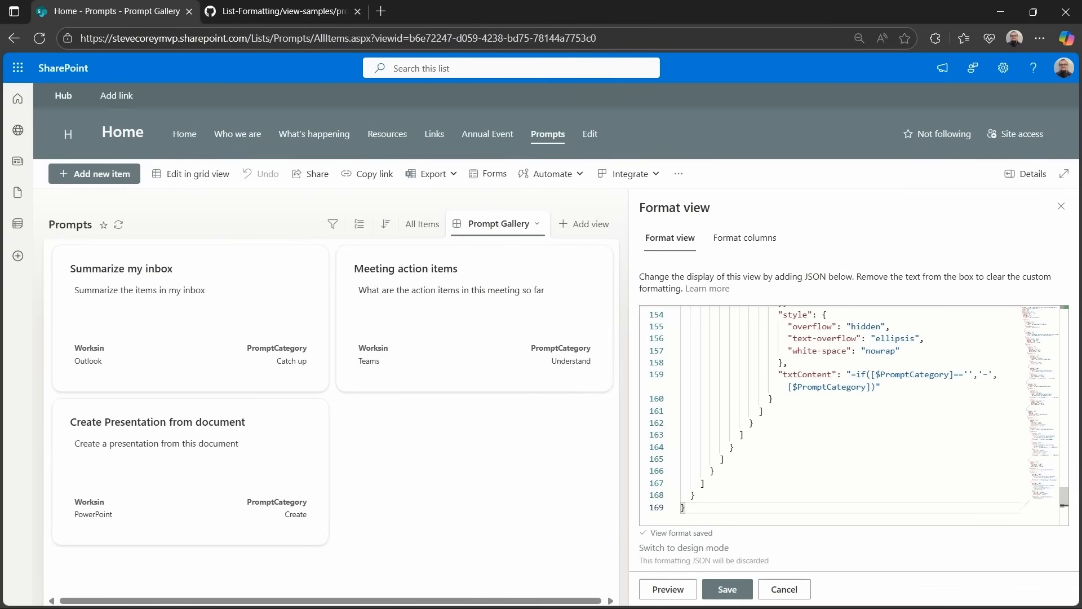
left_click(1059, 207)
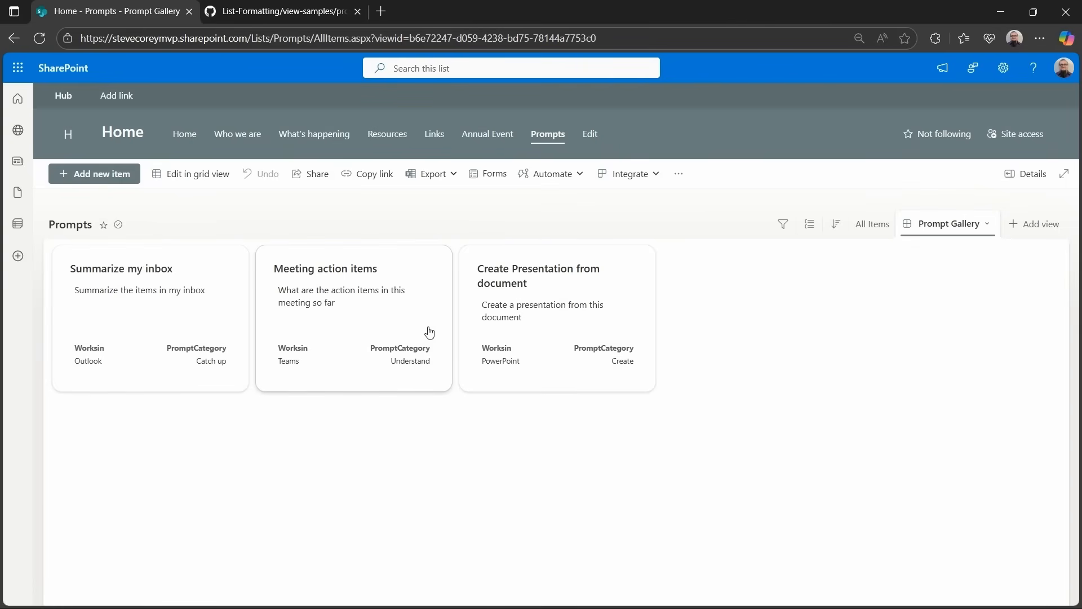
- Rename the PromptCategory column to Prompt Category in the Prompts list settings
left_click(1003, 68)
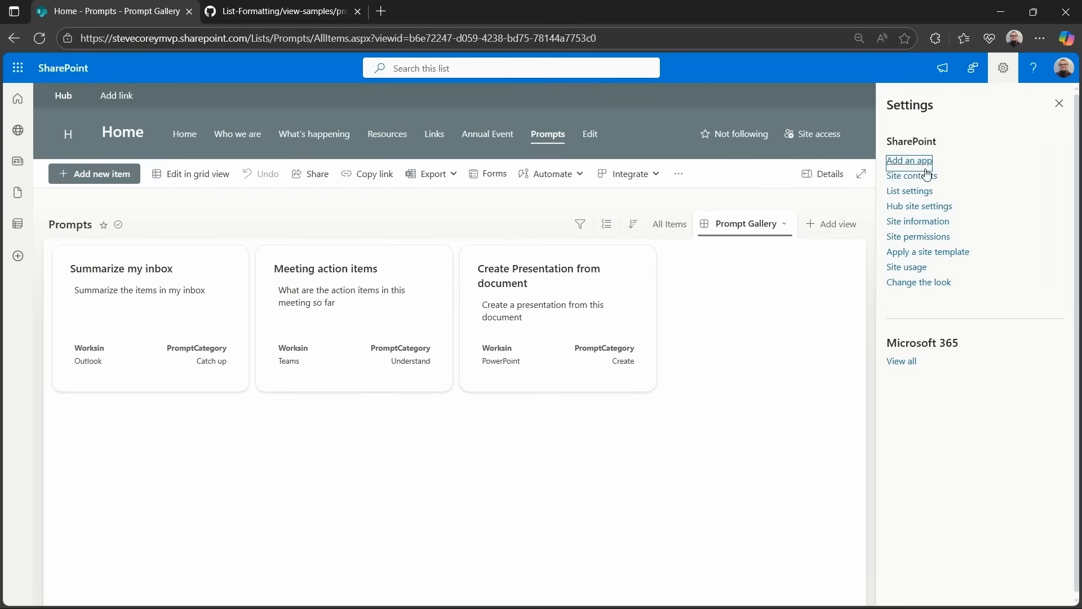
left_click(909, 191)
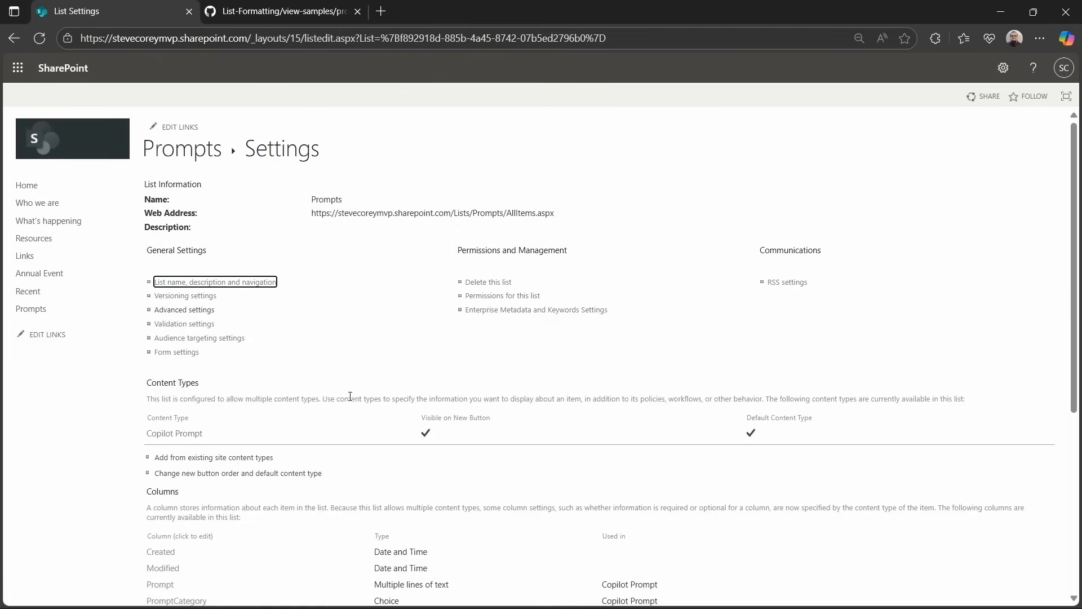
scroll(350, 394, "down", 5)
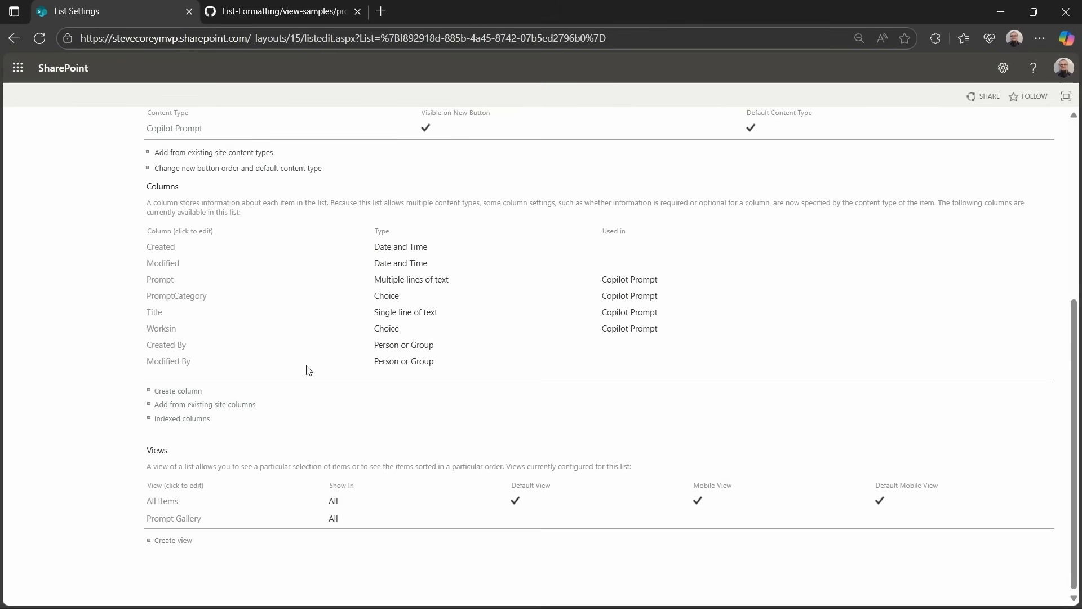
left_click(197, 303)
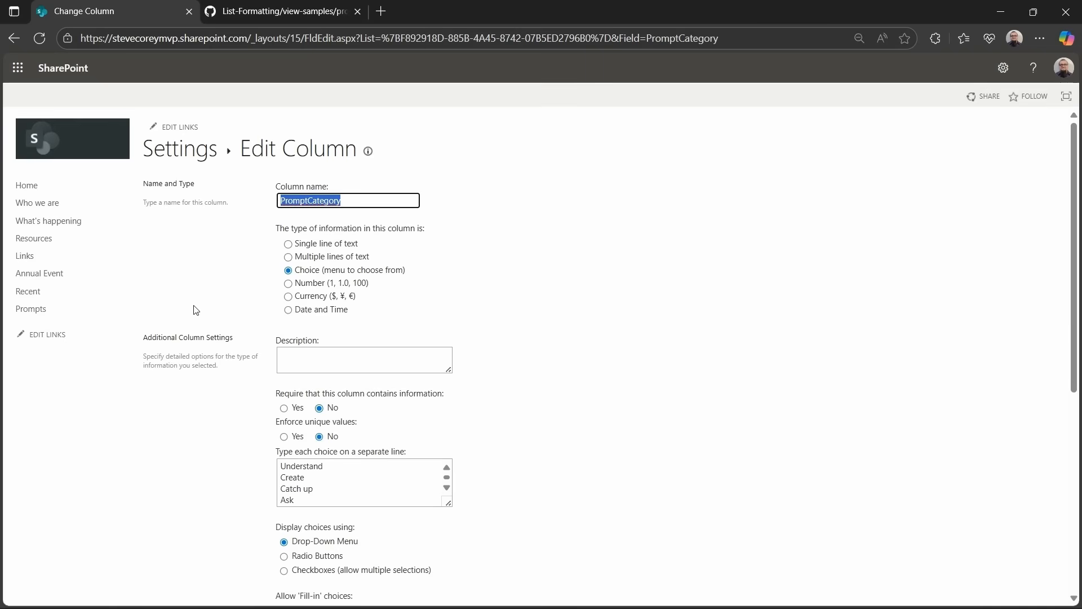
left_click(305, 201)
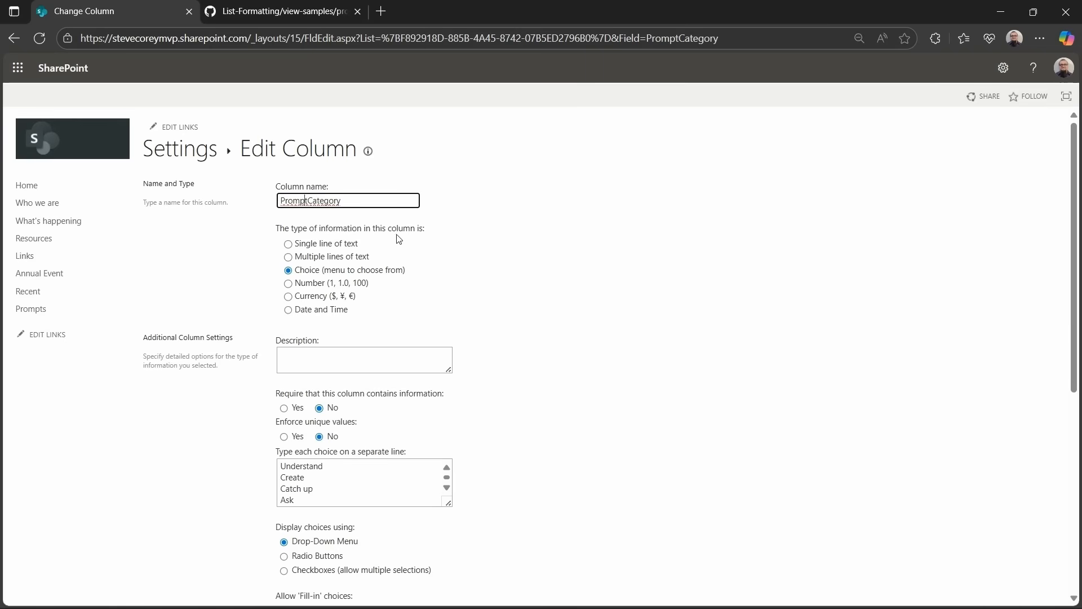
key("Right")
scroll(560, 283, "down", 6)
left_click(975, 536)
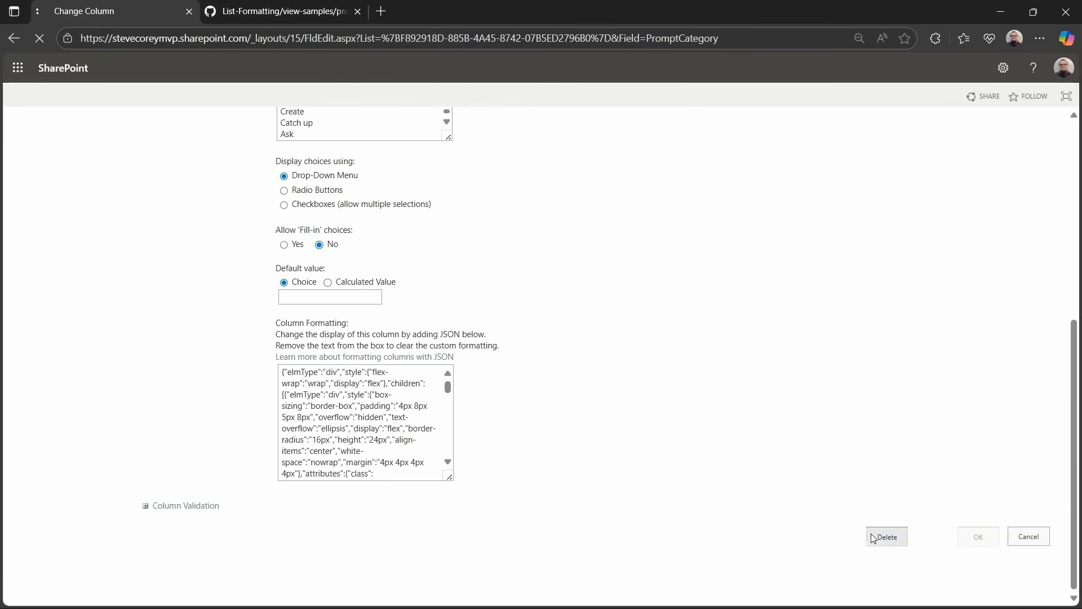
- Rename the Worksin column to Works In in the Prompts list settings
scroll(524, 448, "down", 3)
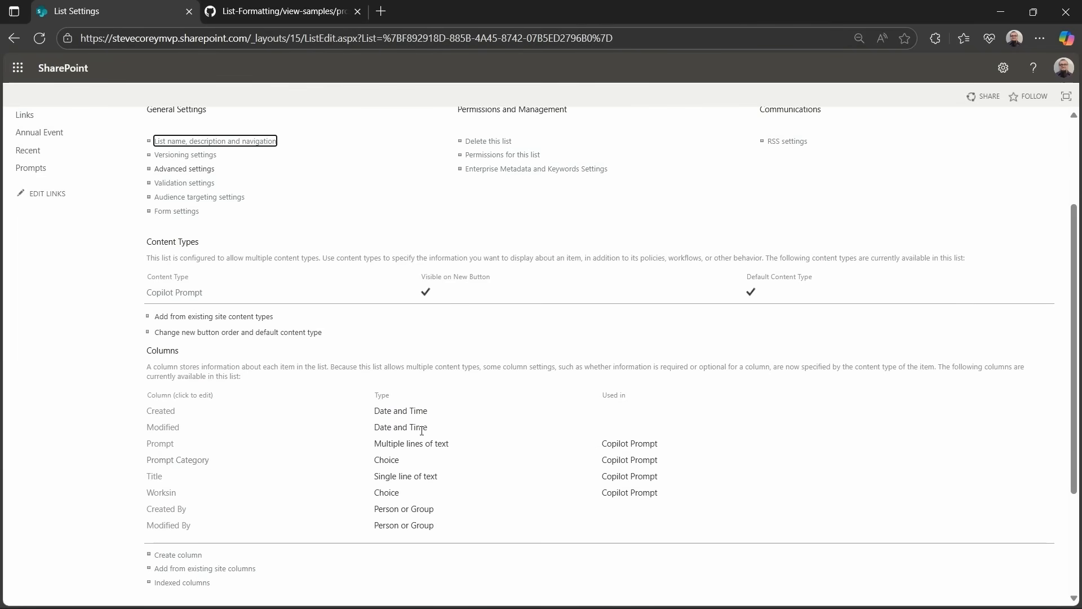
left_click(158, 493)
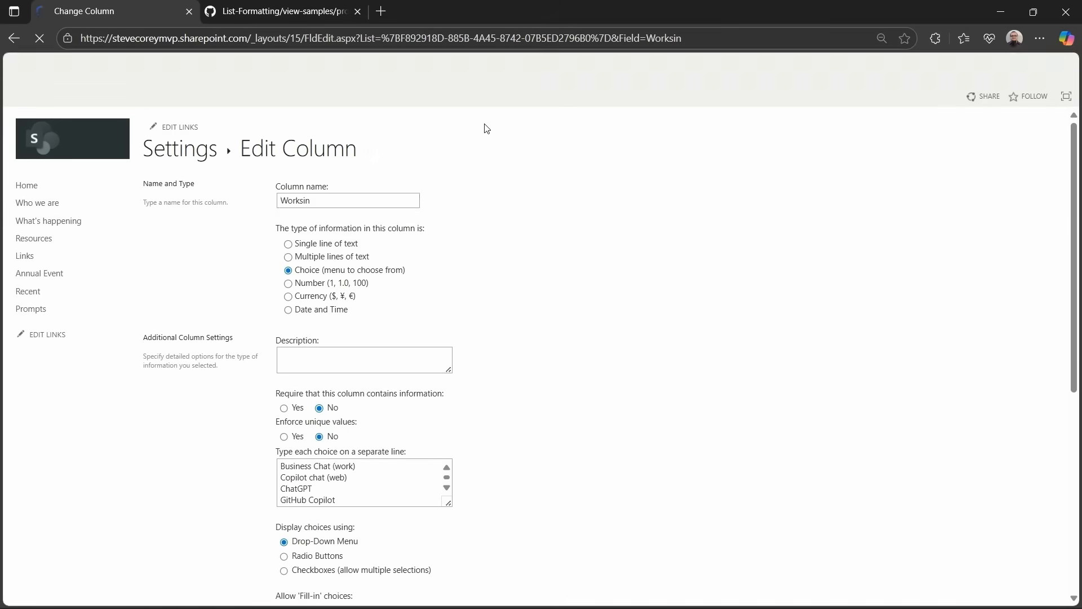
left_click(342, 207)
key("Left")
key("Left")
scroll(787, 361, "down", 6)
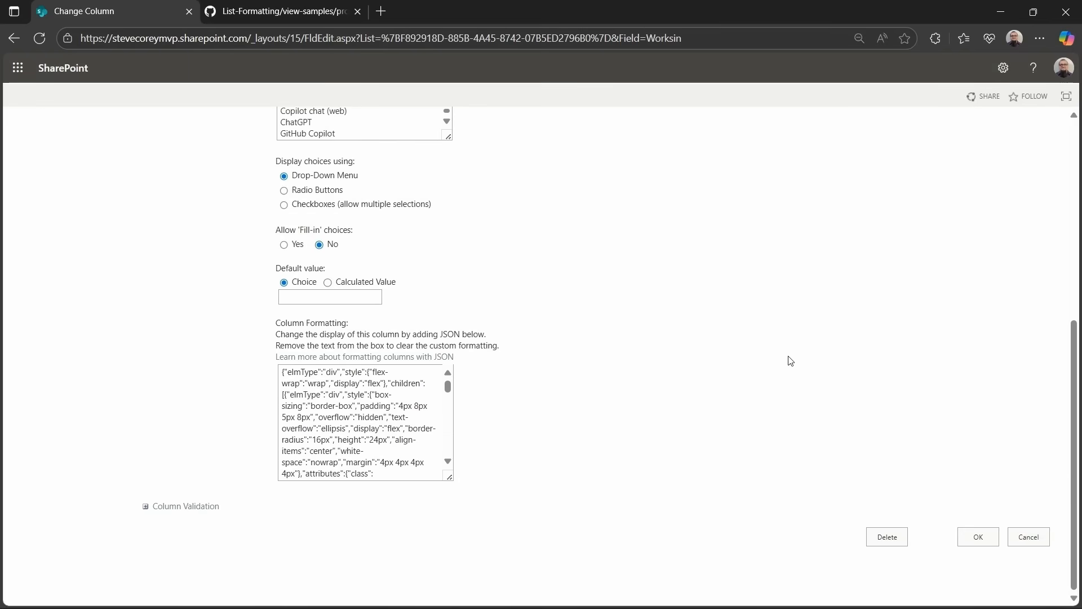
scroll(854, 511, "up", 6)
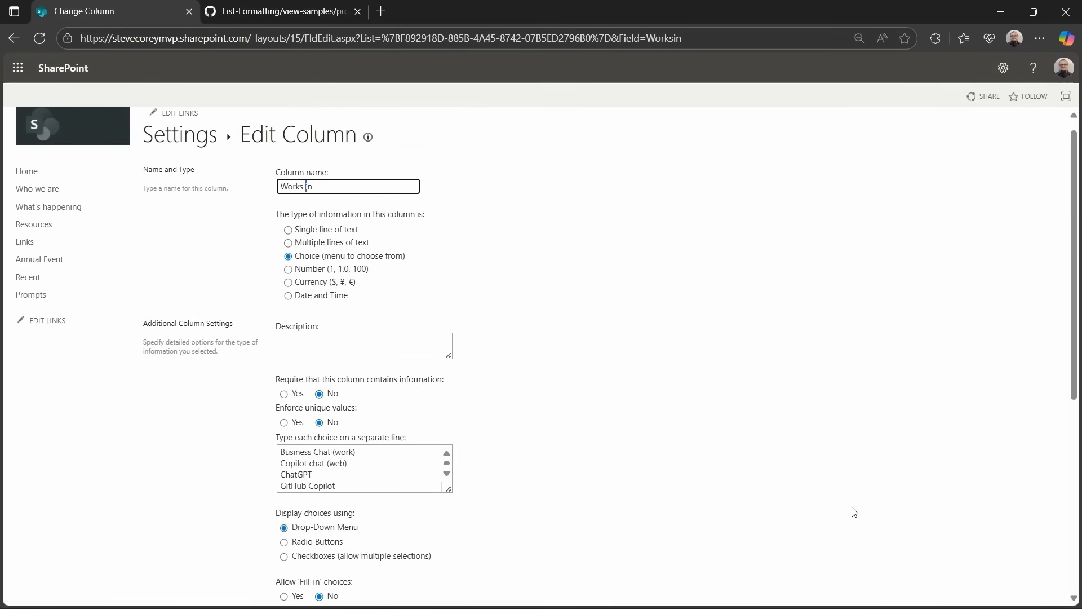
scroll(902, 490, "down", 6)
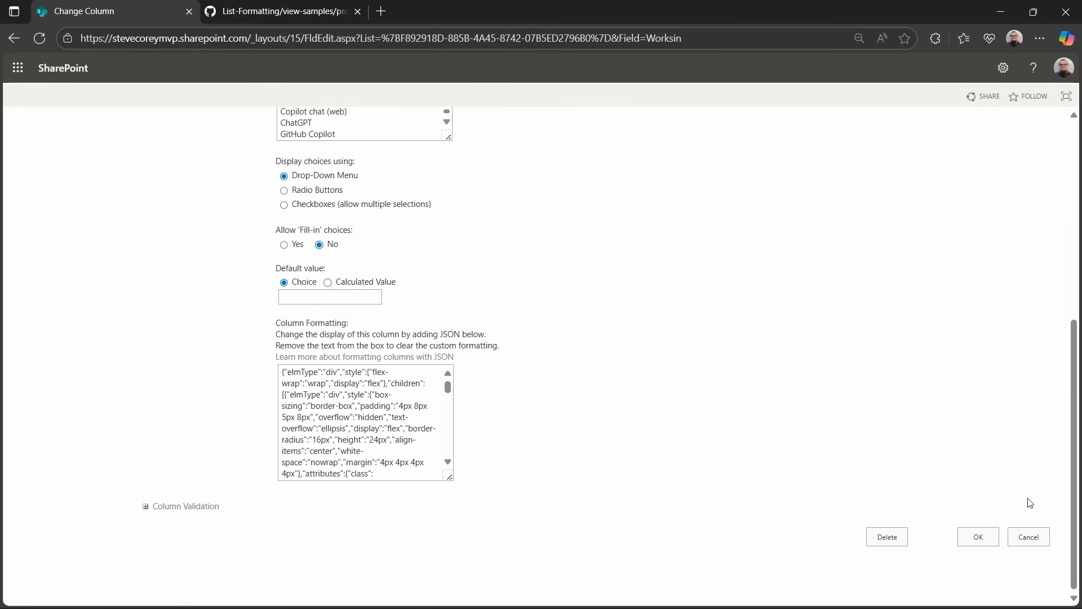
left_click(982, 536)
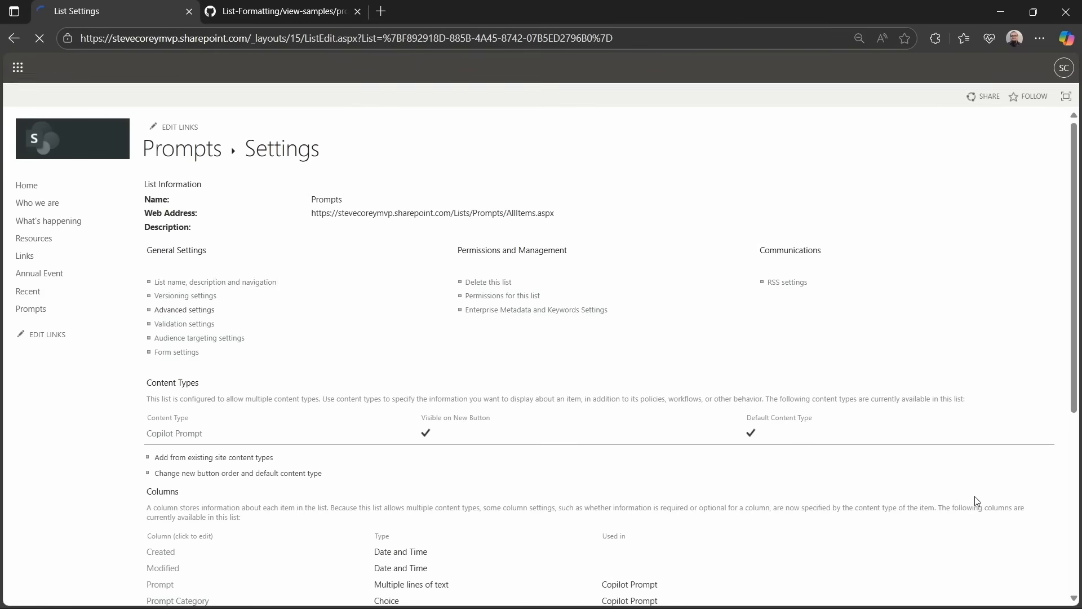
- Return to the Prompts list and display its items in the Prompt Gallery view
left_click(201, 159)
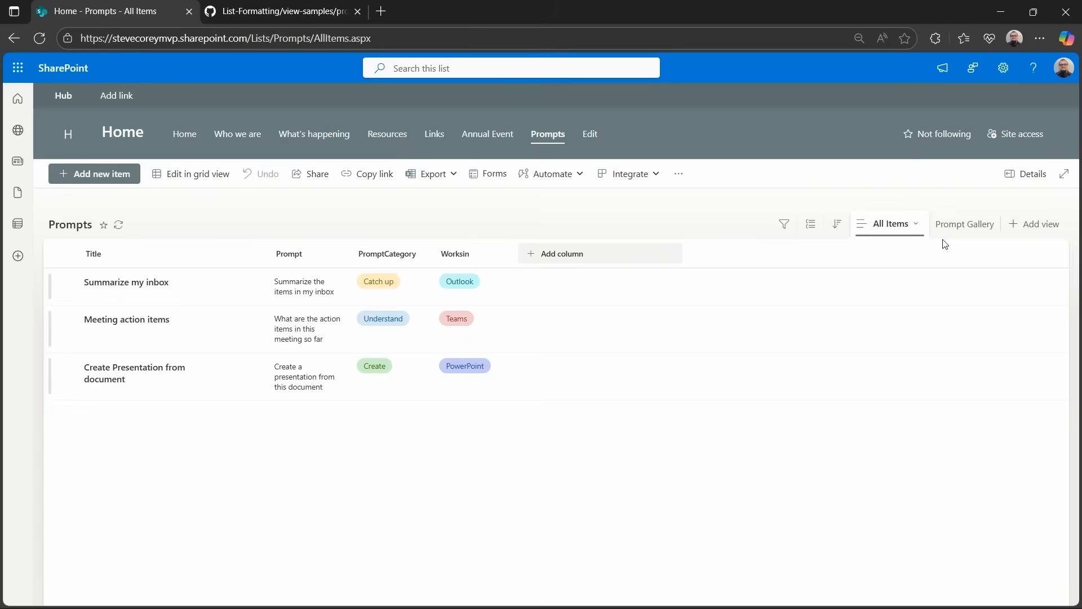
left_click(956, 224)
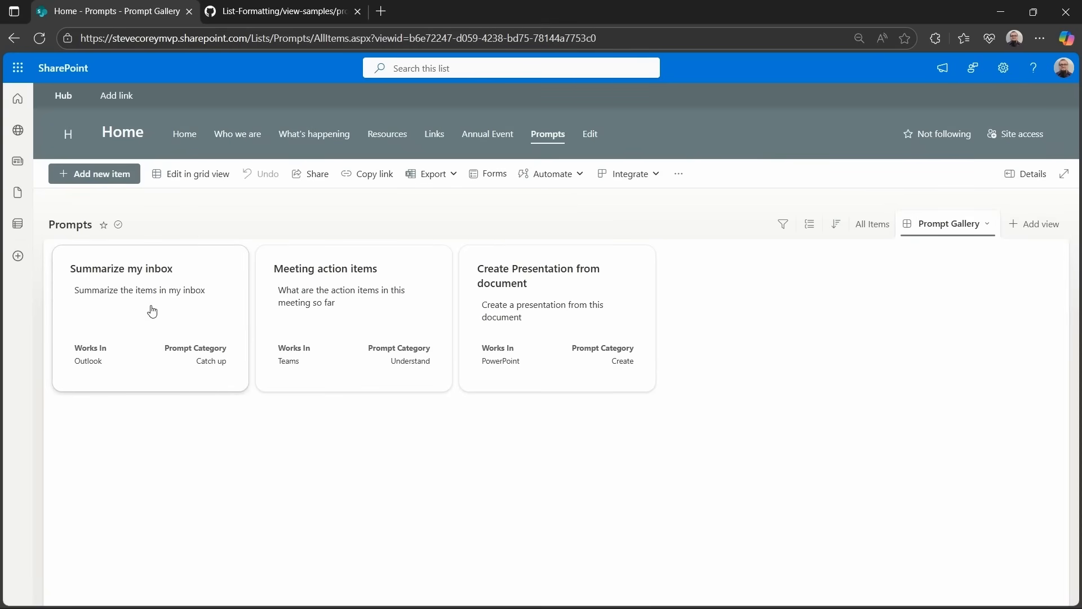
- Open the Summarize my inbox card's item details, select its Prompt text for copying, and close the details
left_click(137, 335)
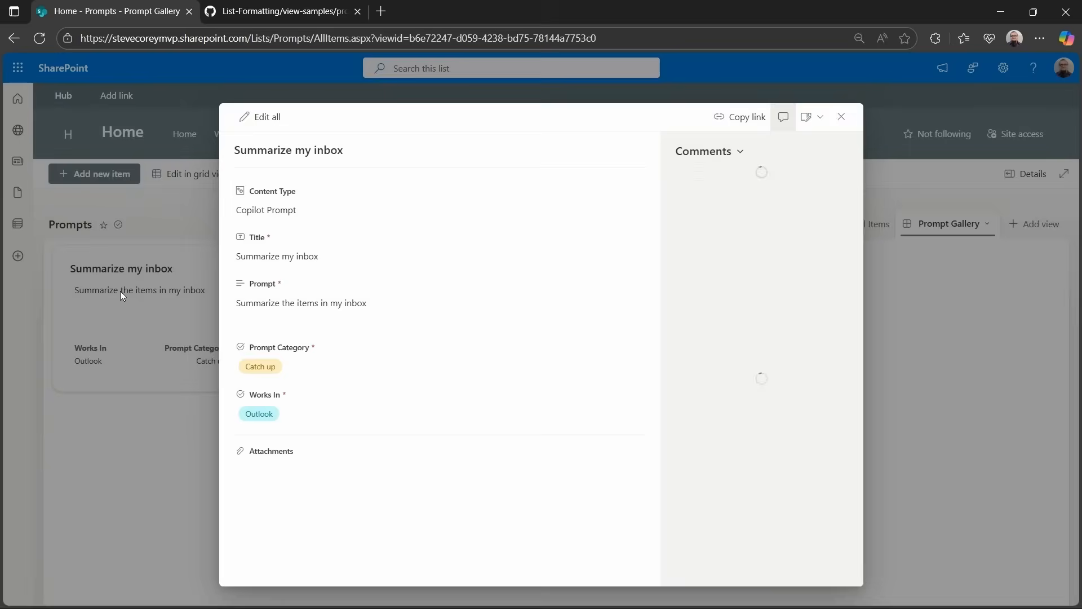
left_click(292, 304)
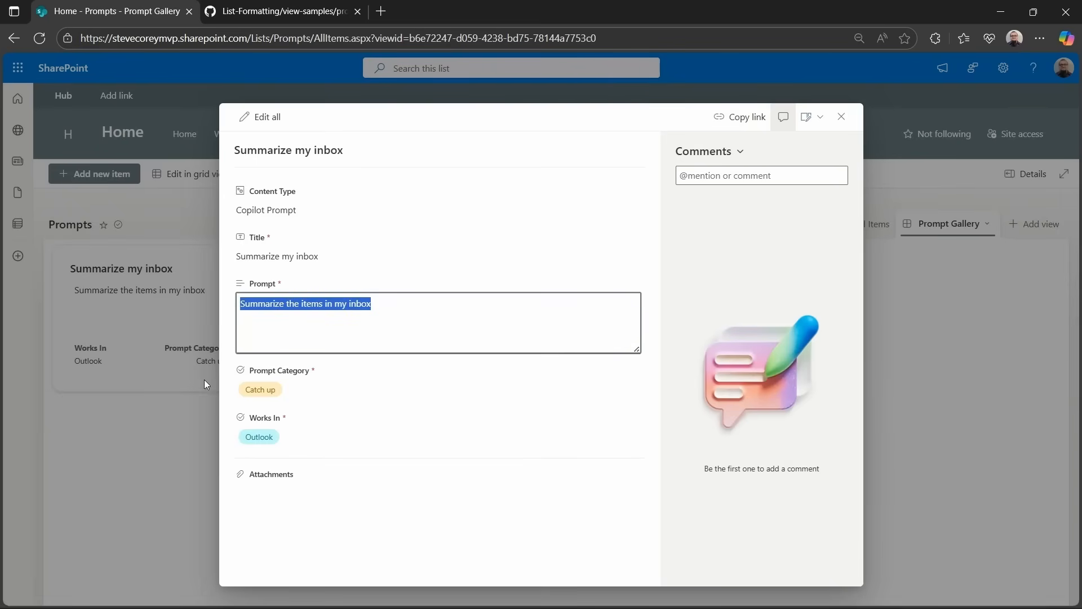
left_click(169, 438)
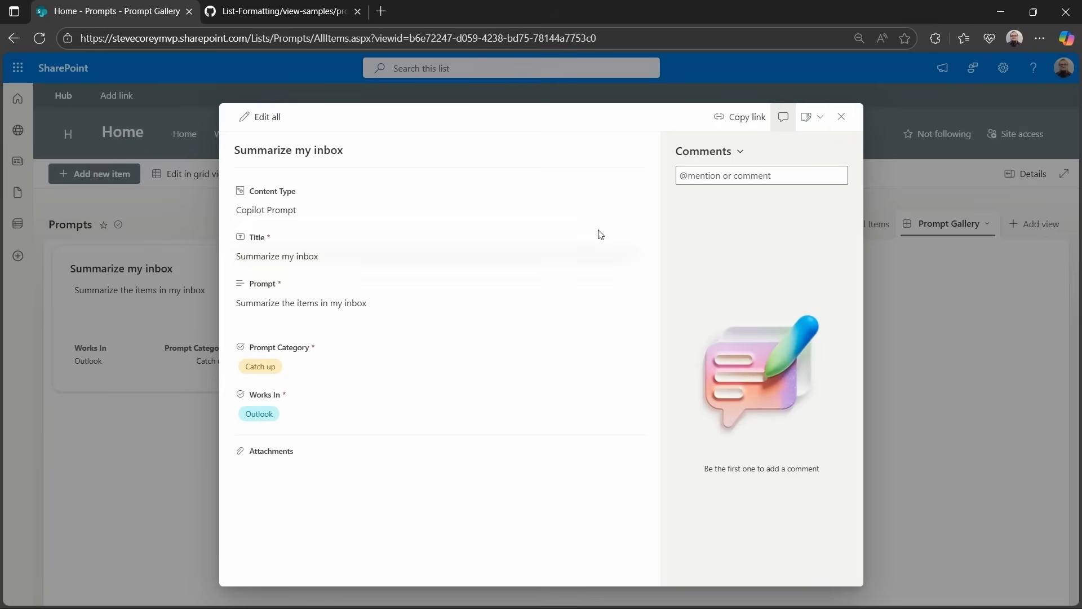
left_click(841, 117)
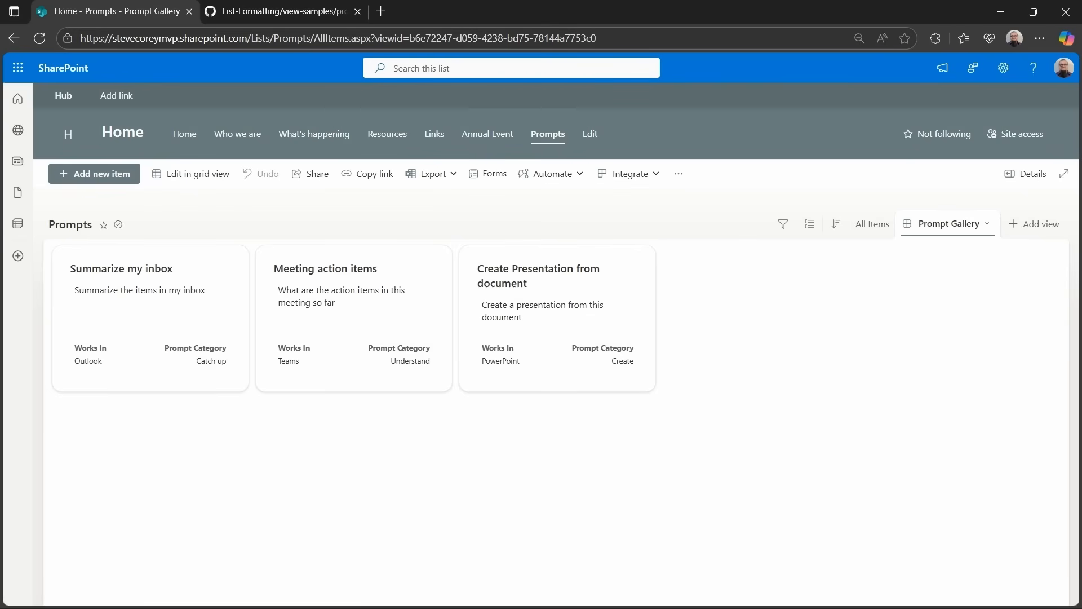
- Switch to GitHub and examine how prompt-cards.json references the Title and Prompt columns in its txtContent expressions
left_click(256, 8)
scroll(743, 458, "down", 5)
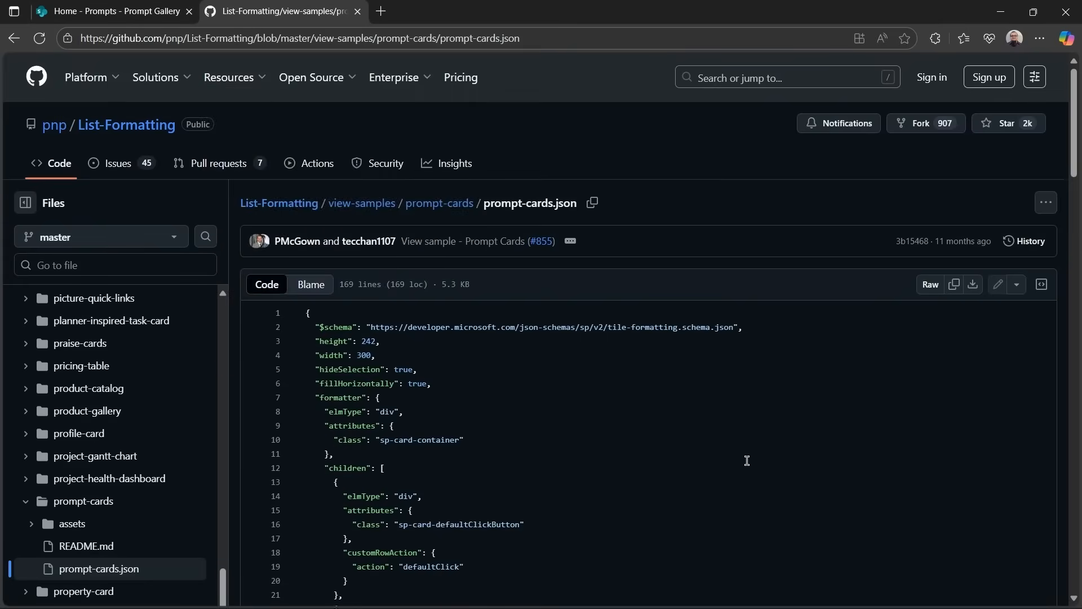
scroll(736, 383, "down", 3)
scroll(736, 383, "down", 5)
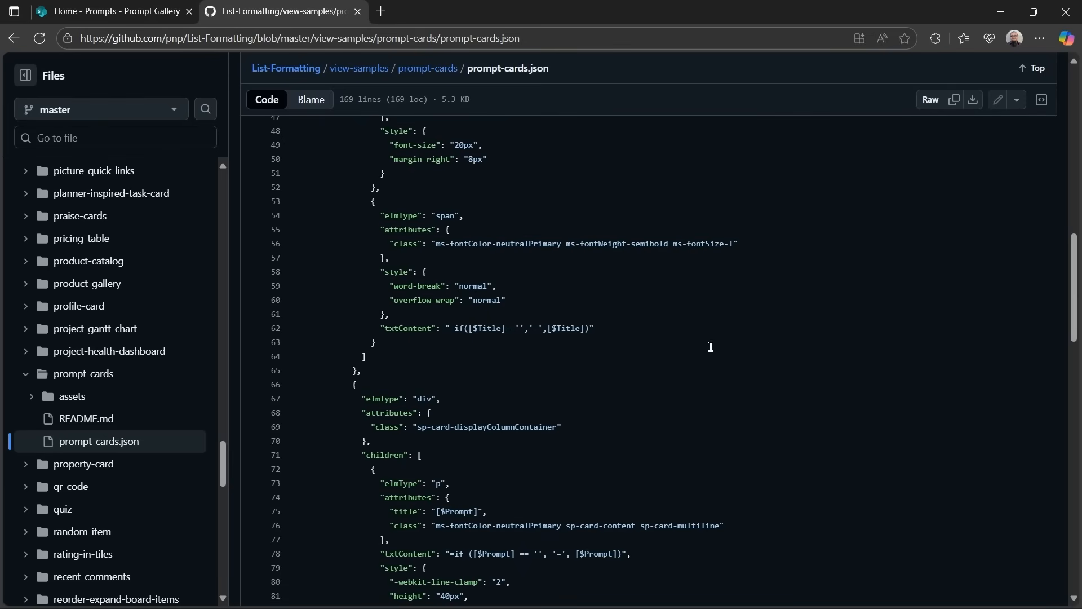
scroll(707, 345, "down", 3)
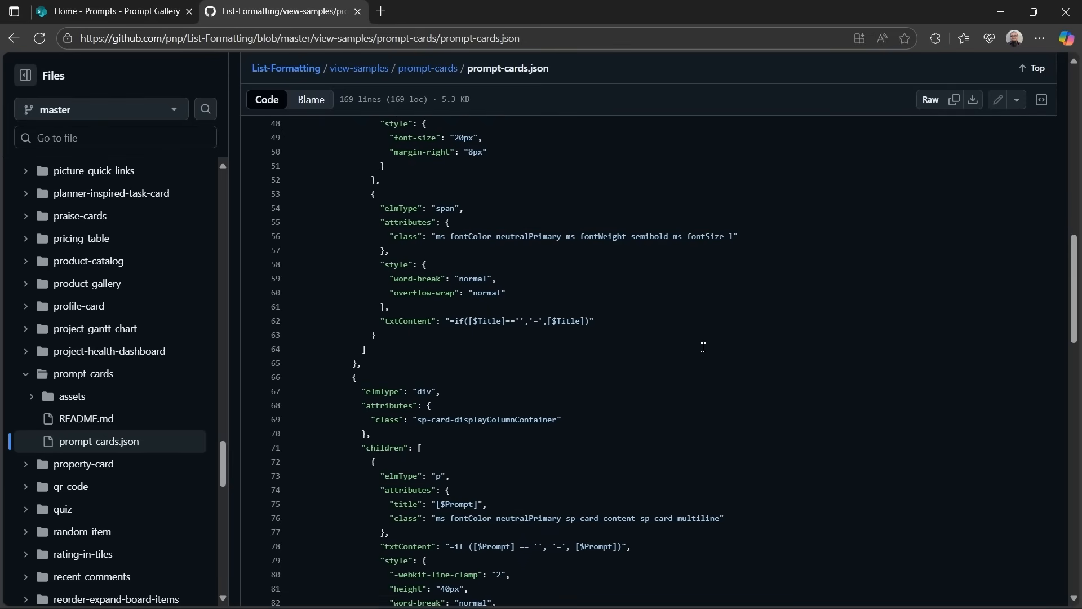
scroll(582, 310, "down", 2)
scroll(563, 280, "up", 2)
scroll(499, 372, "down", 1)
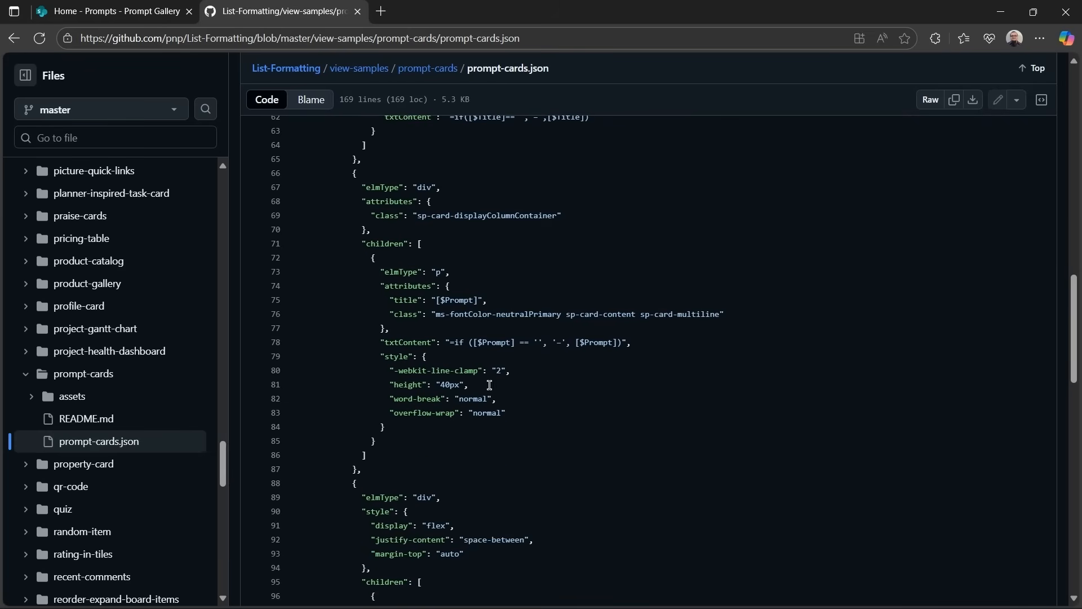
left_click_drag(468, 343, 620, 343)
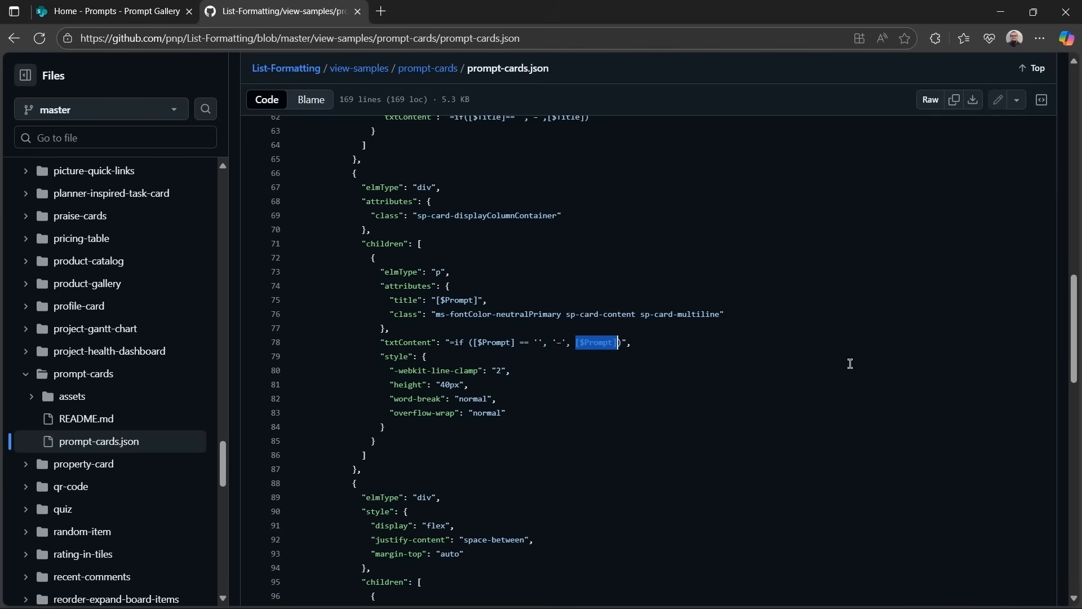
left_click(833, 403)
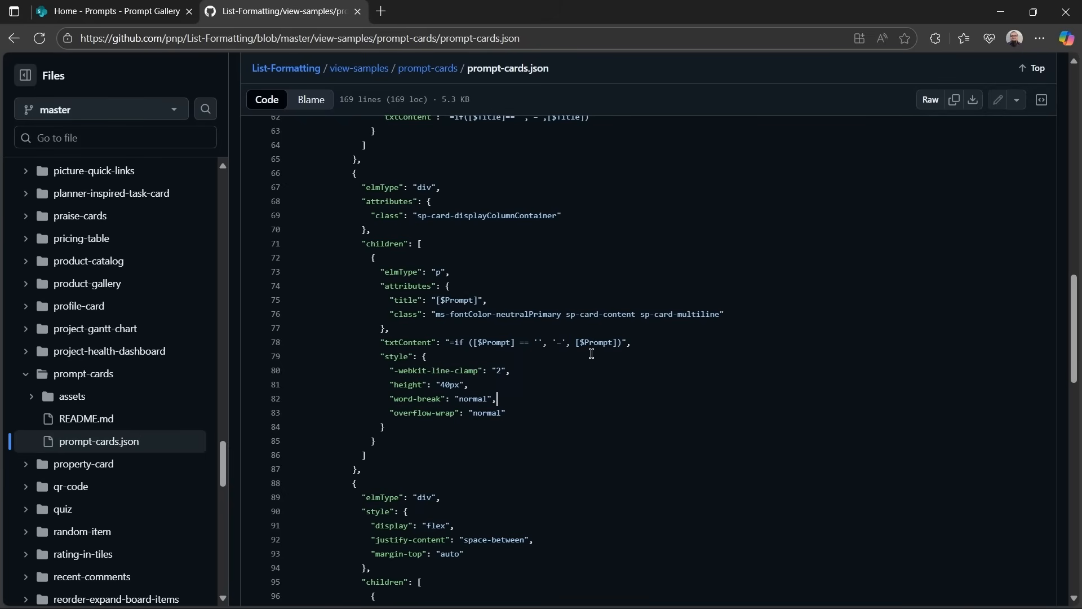
double_click(496, 343)
left_click(463, 298)
- Examine the Worksin column's label and value elements in prompt-cards.json, including their style classes
scroll(563, 331, "down", 6)
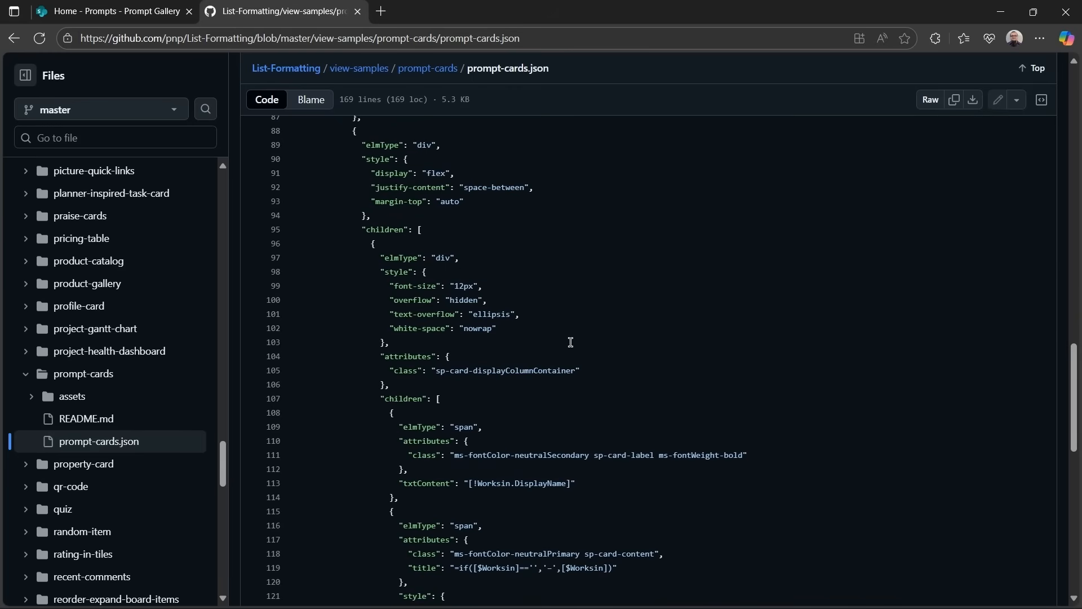
scroll(571, 338, "down", 3)
scroll(572, 347, "down", 1)
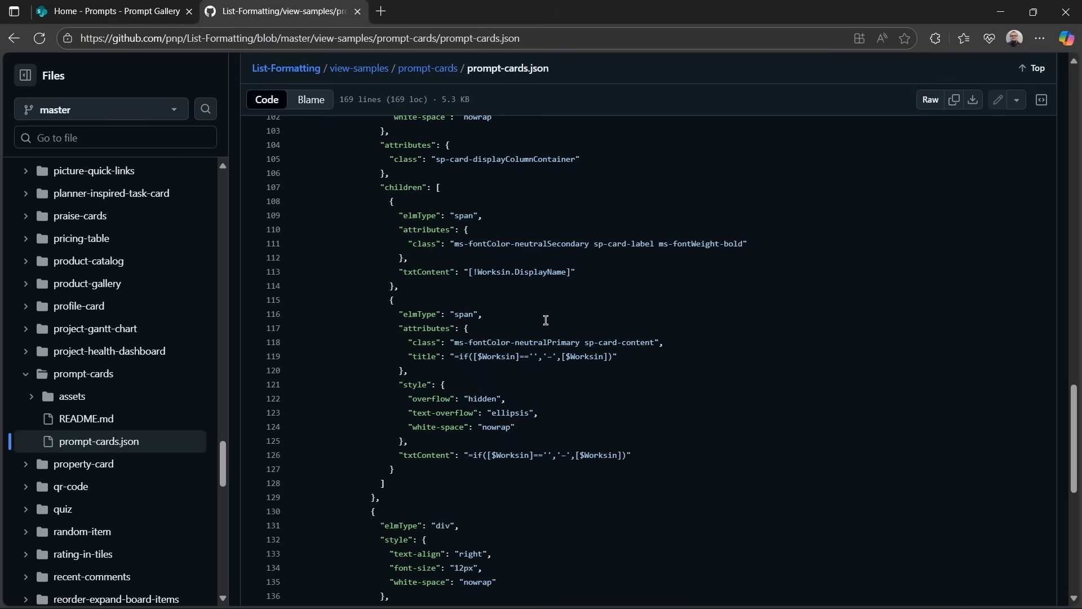
triple_click(460, 344)
left_click(690, 341)
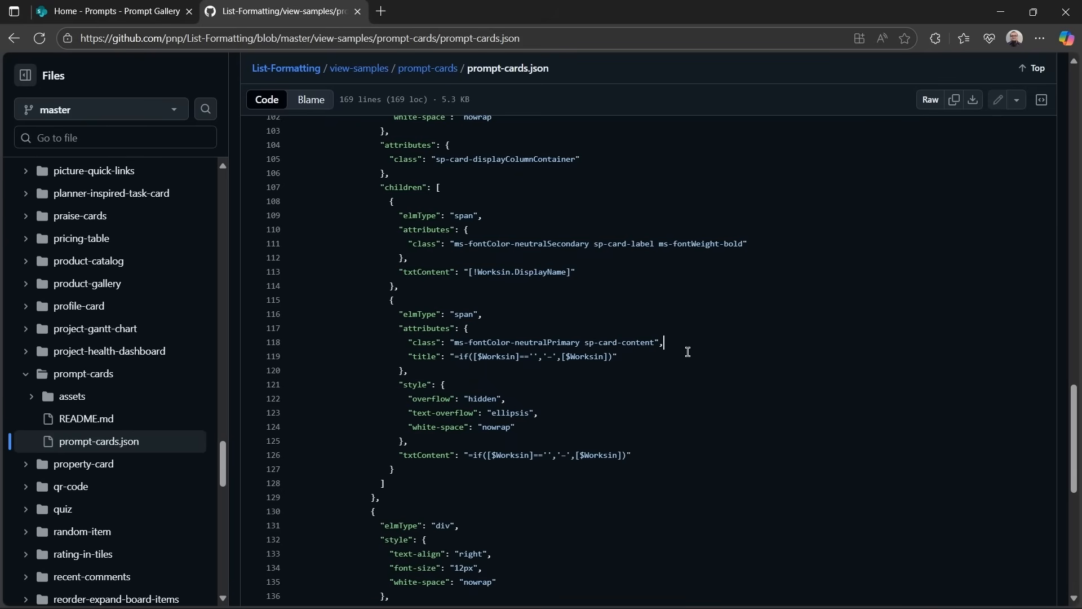